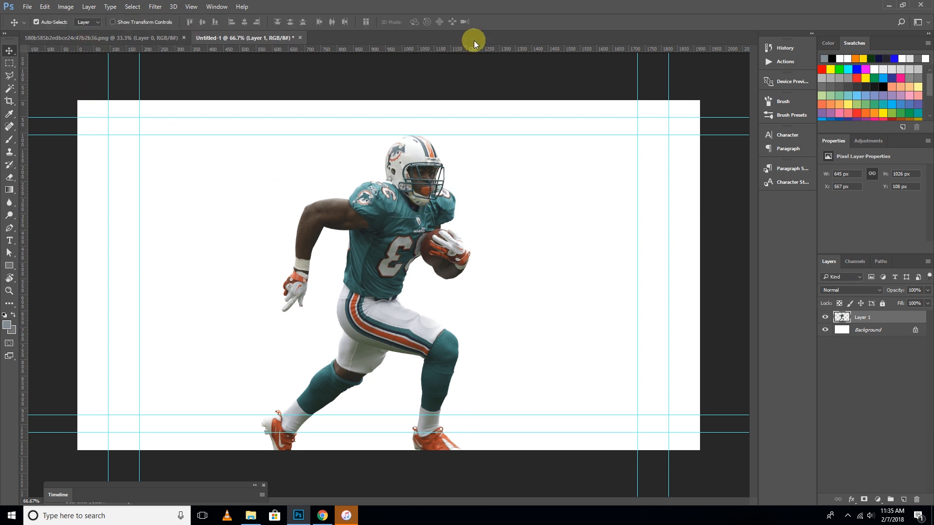
Step: Fill the Background layer with the grey foreground color
{"action": "left_click", "coordinate": [842, 331]}
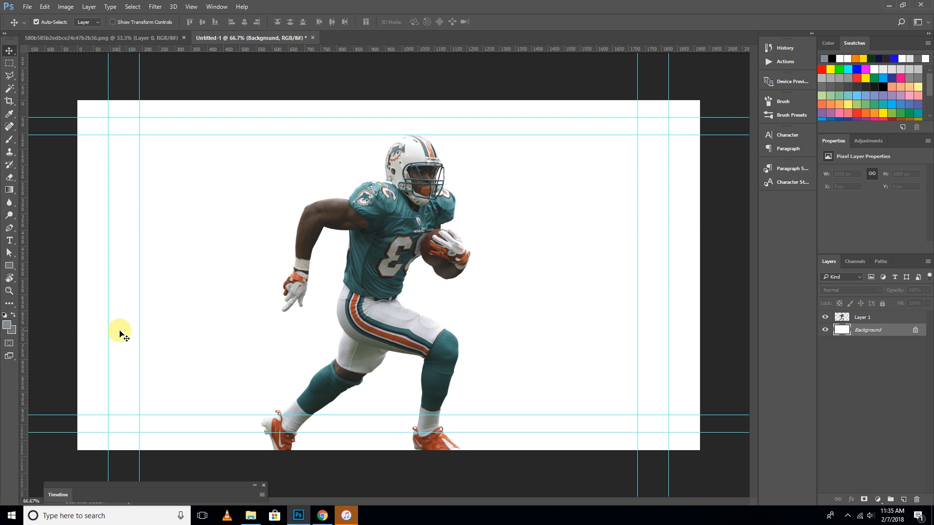
{"action": "key", "text": "alt+BackSpace"}
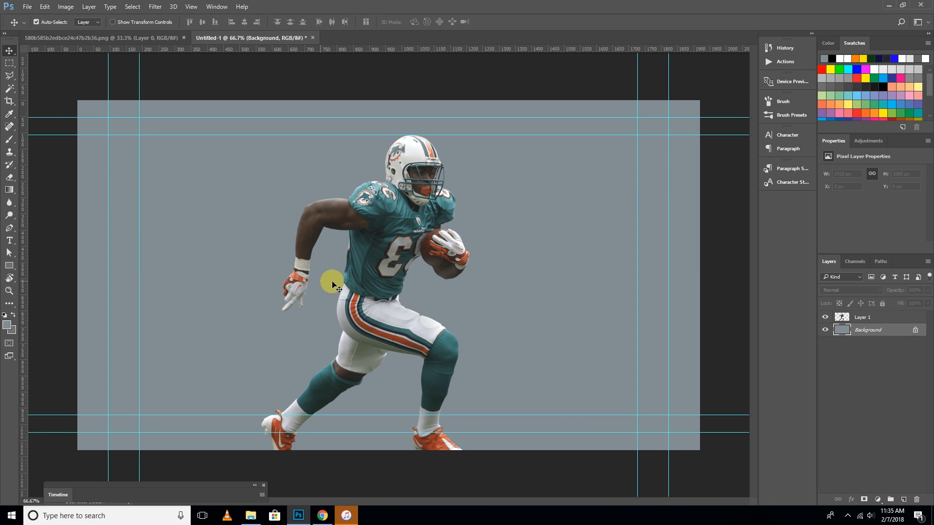
{"action": "key", "text": "ctrl+plus"}
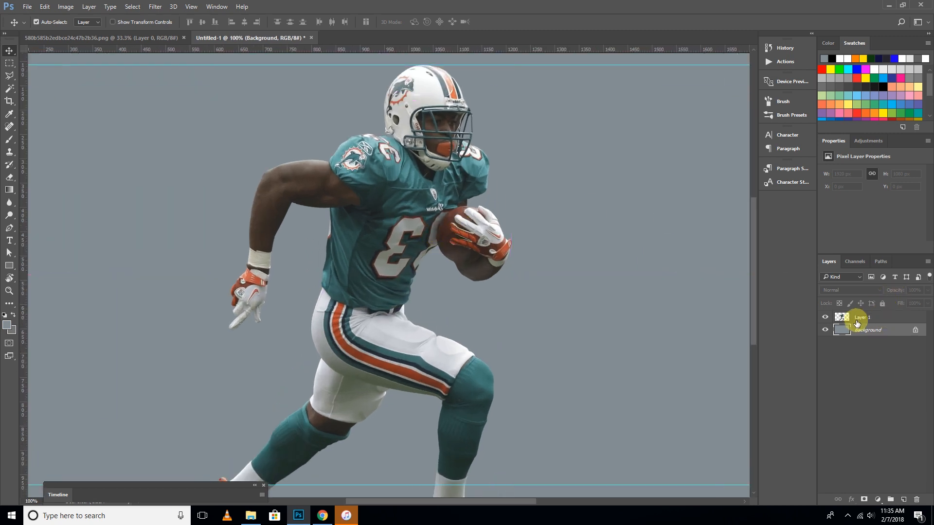
Step: Bring the Dark_Clouds image into the player document and place it behind the player layer, aligned with the canvas
{"action": "left_click", "coordinate": [857, 321]}
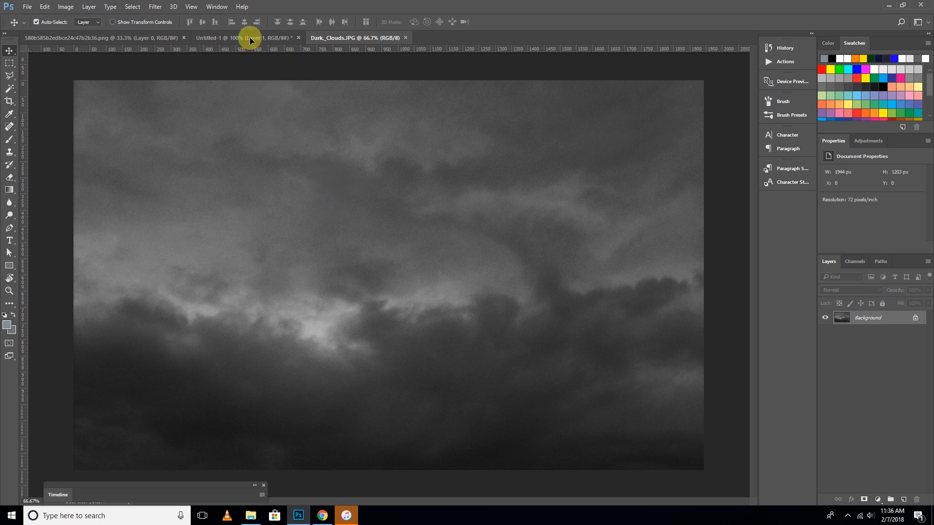
{"action": "left_click_drag", "start_coordinate": [250, 37], "coordinate": [334, 175]}
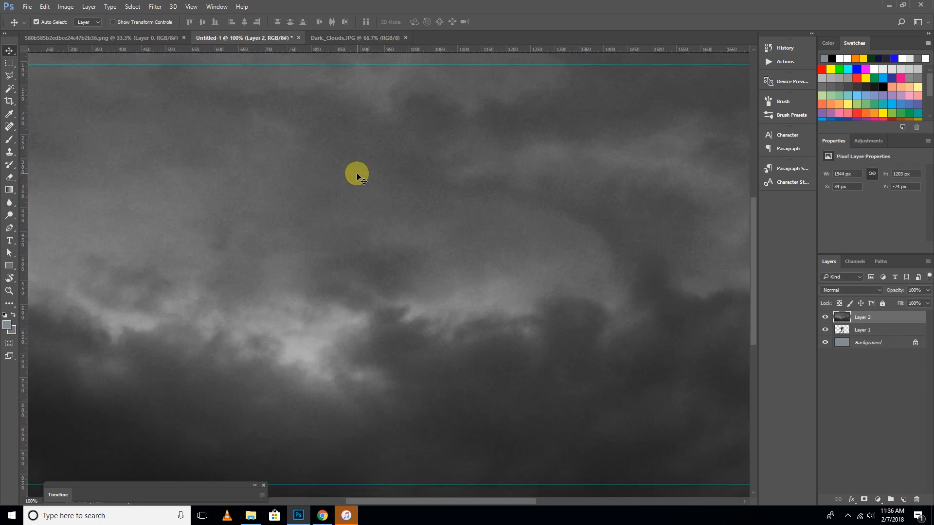
{"action": "key", "text": "ctrl+minus"}
{"action": "key", "text": "ctrl+minus"}
{"action": "left_click_drag", "start_coordinate": [847, 322], "coordinate": [850, 338]}
{"action": "left_click_drag", "start_coordinate": [507, 286], "coordinate": [501, 289]}
Step: Scale the clouds layer up to about 107.5% and position it so that it covers the whole canvas
{"action": "key", "text": "ctrl+t"}
{"action": "left_click_drag", "start_coordinate": [628, 125], "coordinate": [638, 104]}
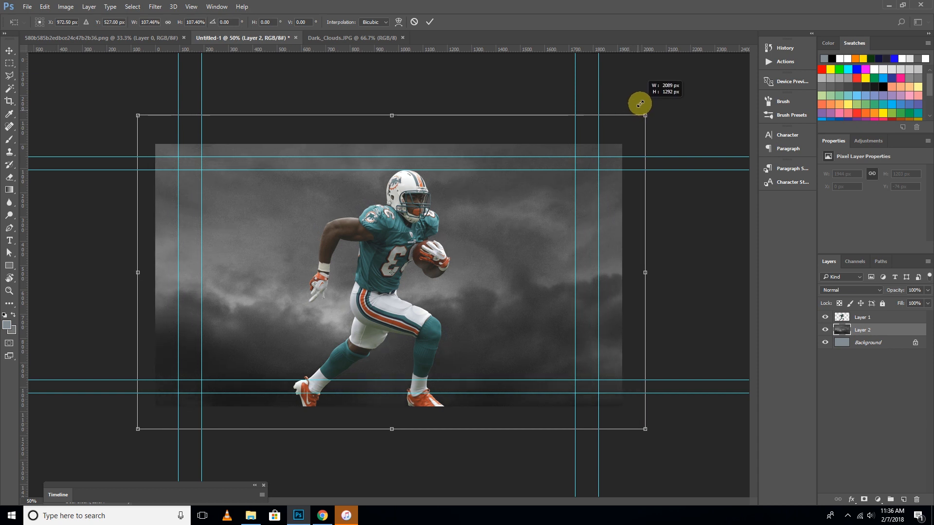
{"action": "left_click_drag", "start_coordinate": [532, 259], "coordinate": [530, 275]}
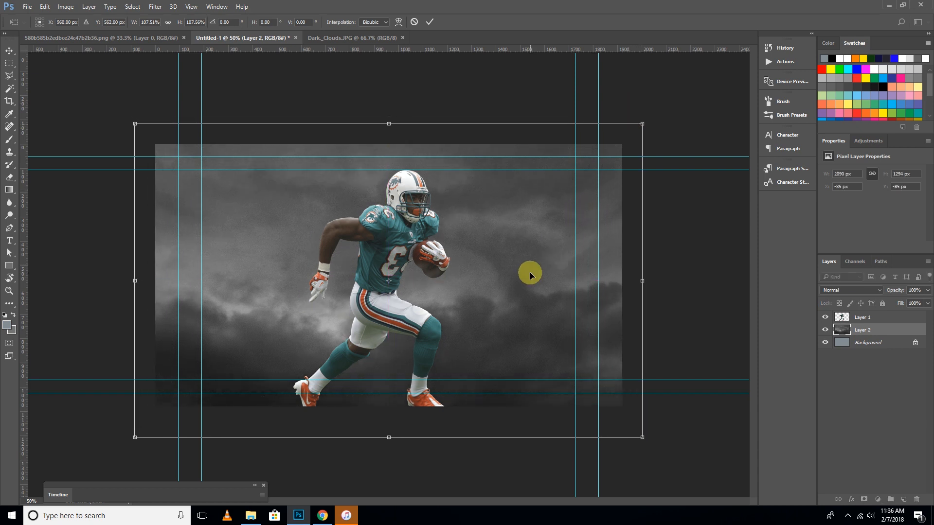
{"action": "key", "text": "Return"}
{"action": "key", "text": "ctrl+plus"}
{"action": "key", "text": "ctrl+plus"}
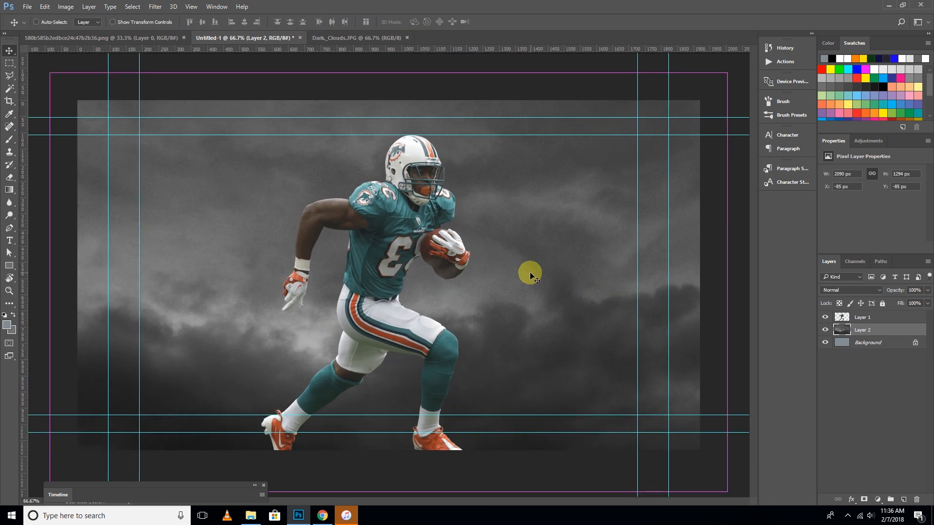
Step: Apply the Camera Raw Filter to the player layer with Contrast +10, Highlights -100, Shadows +100, Clarity +100 and Vibrance -25
{"action": "key", "text": "ctrl+minus"}
{"action": "key", "text": "ctrl+minus"}
{"action": "key", "text": "ctrl+plus"}
{"action": "left_click", "coordinate": [842, 317]}
{"action": "left_click", "coordinate": [155, 6]}
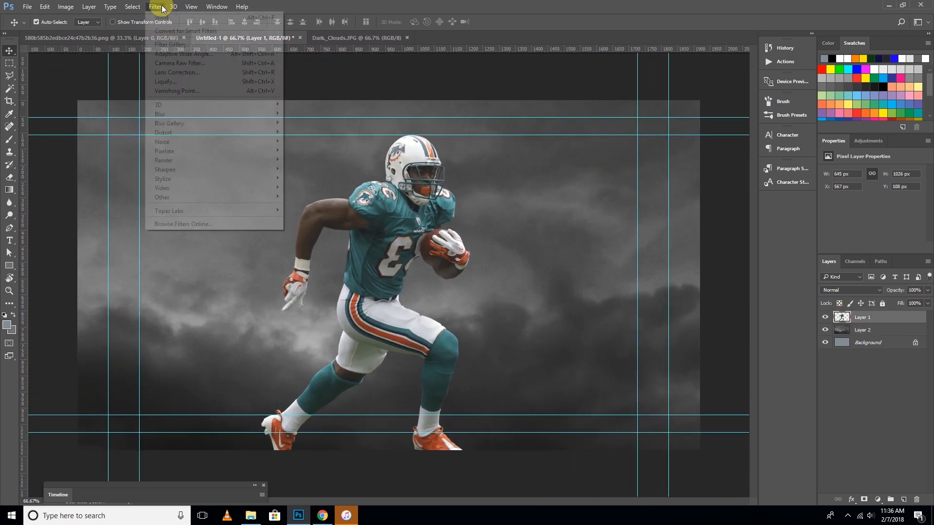
{"action": "left_click", "coordinate": [163, 63]}
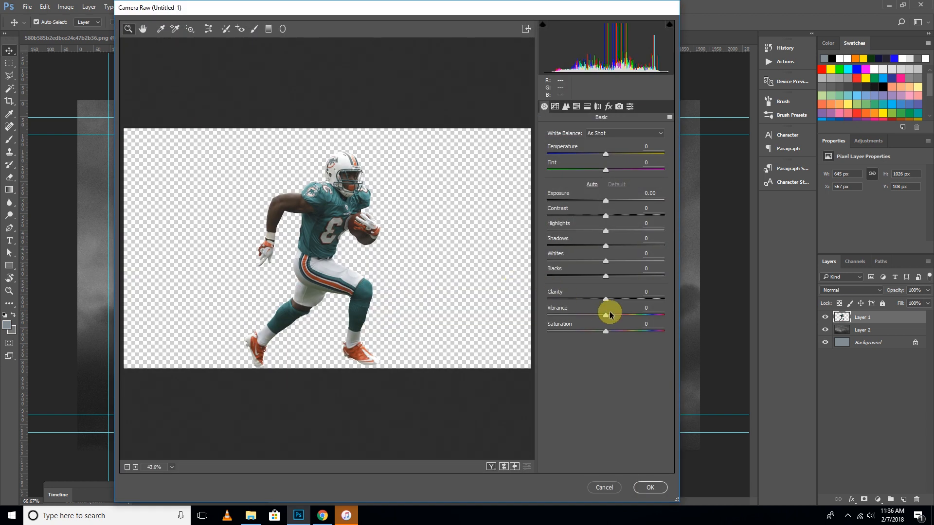
{"action": "left_click_drag", "start_coordinate": [648, 301], "coordinate": [667, 302]}
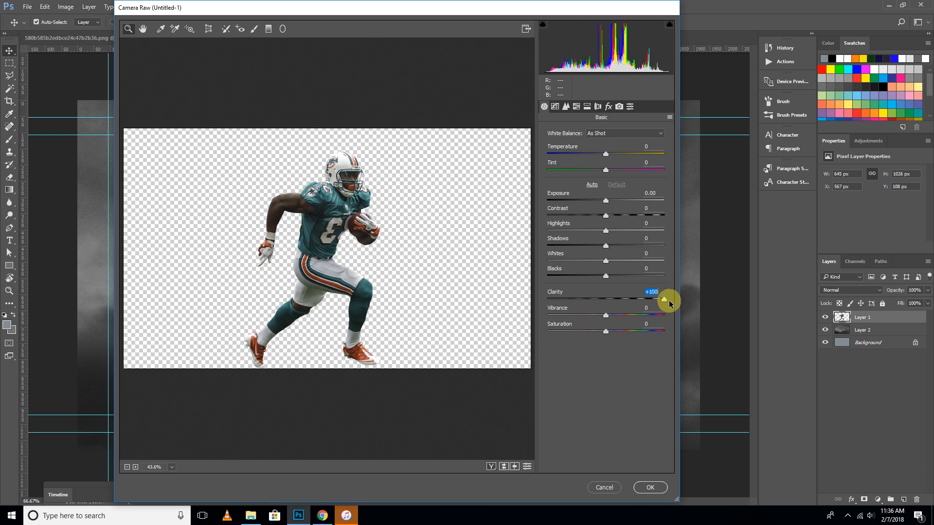
{"action": "left_click_drag", "start_coordinate": [606, 247], "coordinate": [713, 246]}
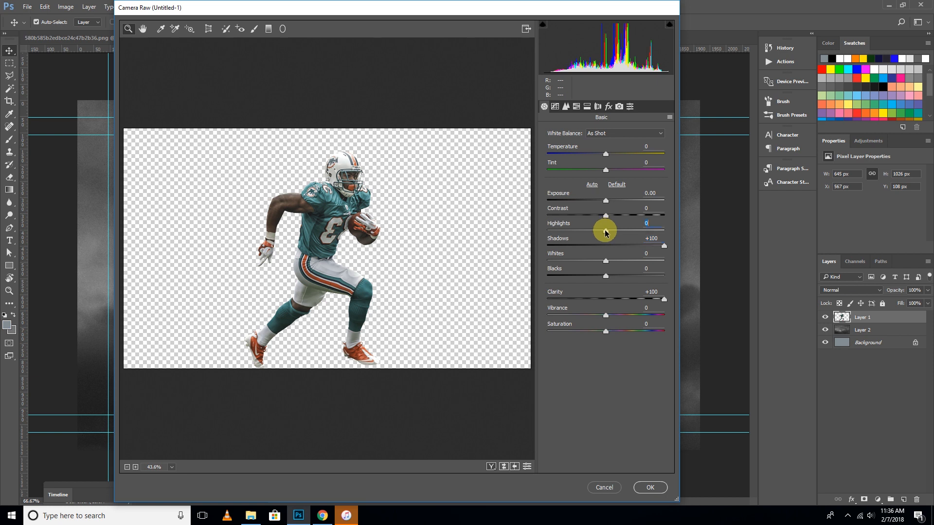
{"action": "left_click_drag", "start_coordinate": [605, 230], "coordinate": [444, 248]}
{"action": "left_click_drag", "start_coordinate": [607, 218], "coordinate": [611, 219]}
{"action": "left_click_drag", "start_coordinate": [605, 318], "coordinate": [591, 318]}
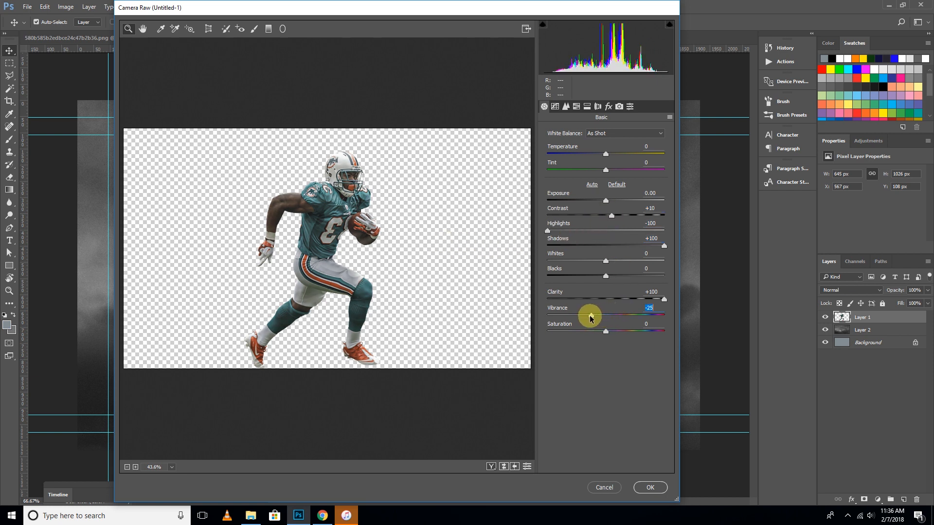
{"action": "left_click", "coordinate": [650, 487]}
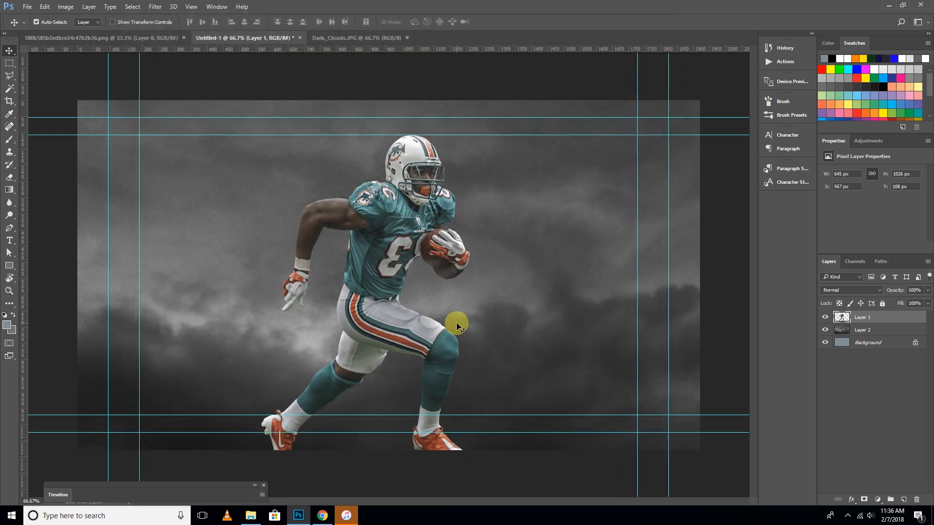
Step: Add a "03" text layer in the Orbitron font and enlarge it to about 617 pt
{"action": "key", "text": "ctrl+minus"}
{"action": "key", "text": "ctrl+minus"}
{"action": "key", "text": "ctrl+plus"}
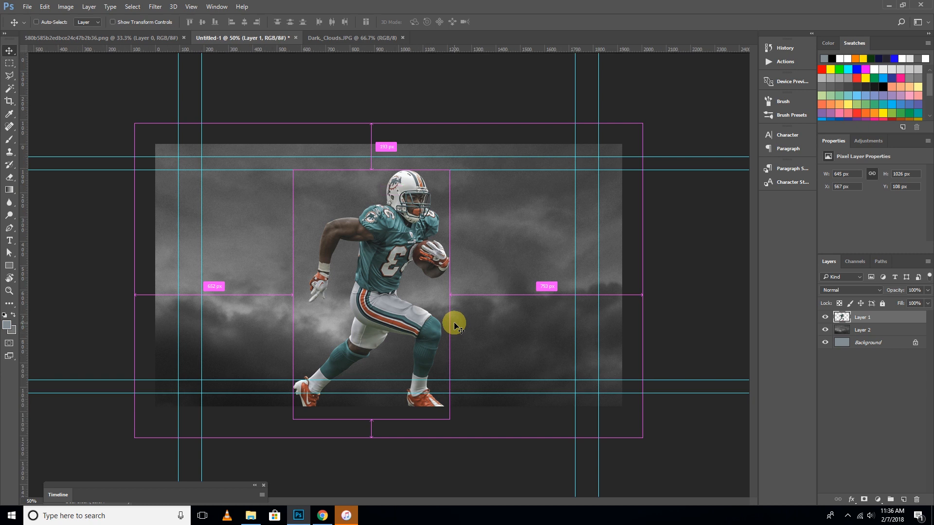
{"action": "key", "text": "ctrl+plus"}
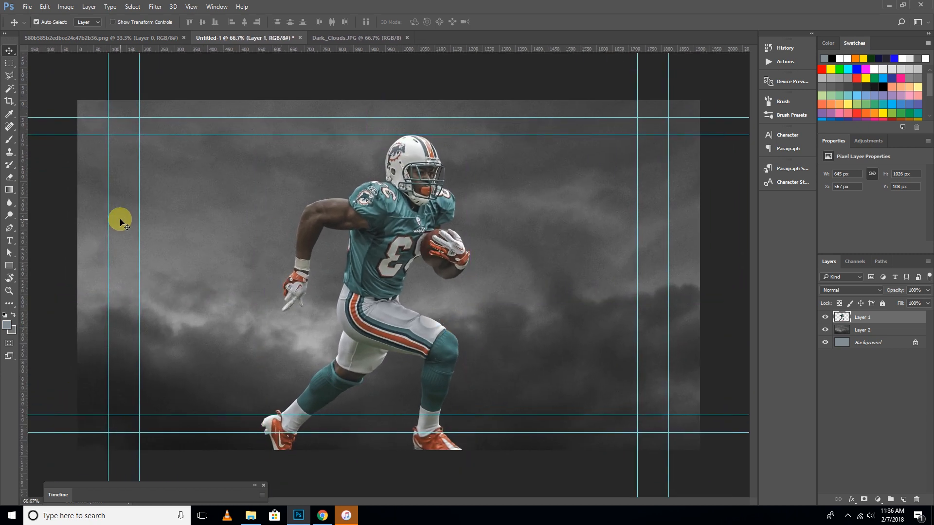
{"action": "left_click", "coordinate": [9, 241]}
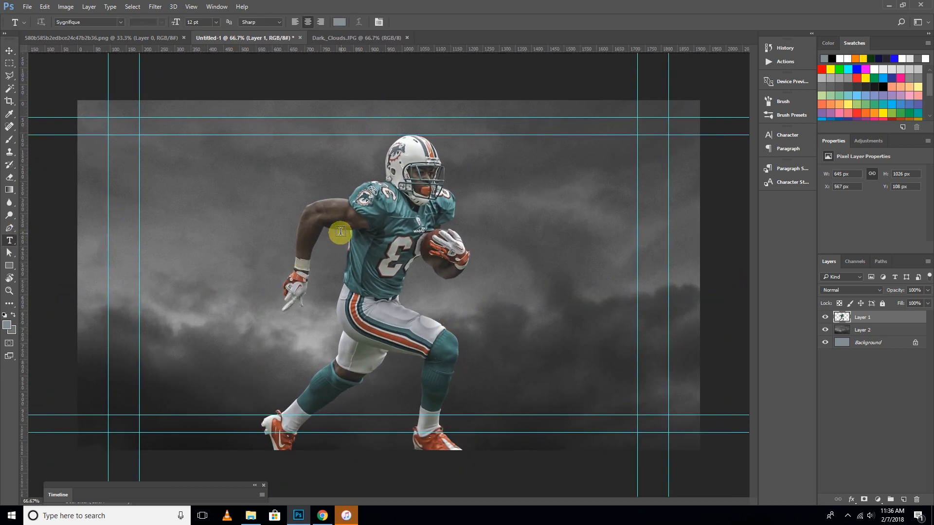
{"action": "left_click", "coordinate": [311, 200]}
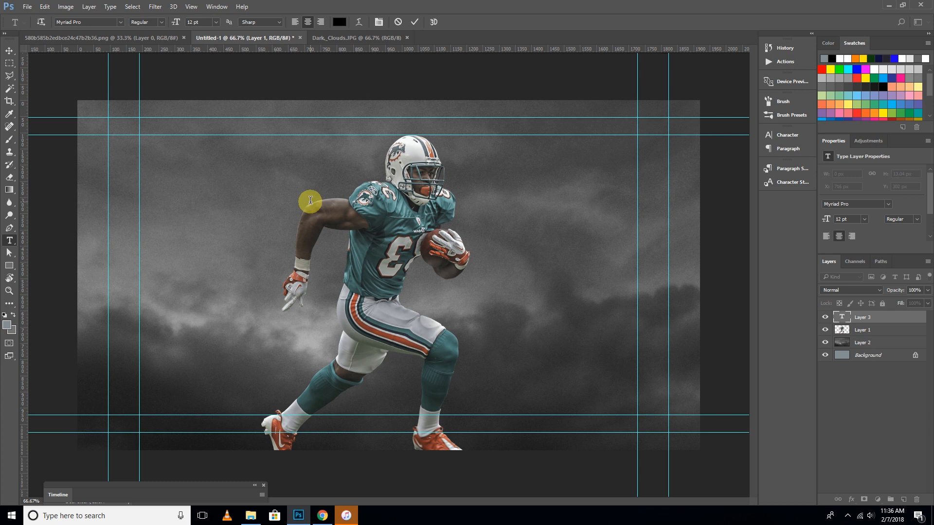
{"action": "left_click", "coordinate": [9, 51]}
{"action": "key", "text": "ctrl+t"}
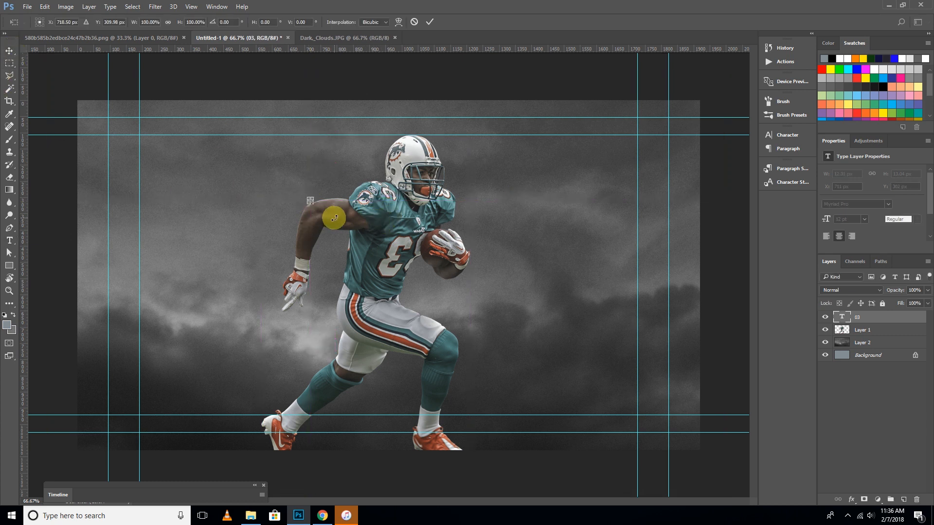
{"action": "left_click_drag", "start_coordinate": [310, 200], "coordinate": [413, 306]}
{"action": "key", "text": "Return"}
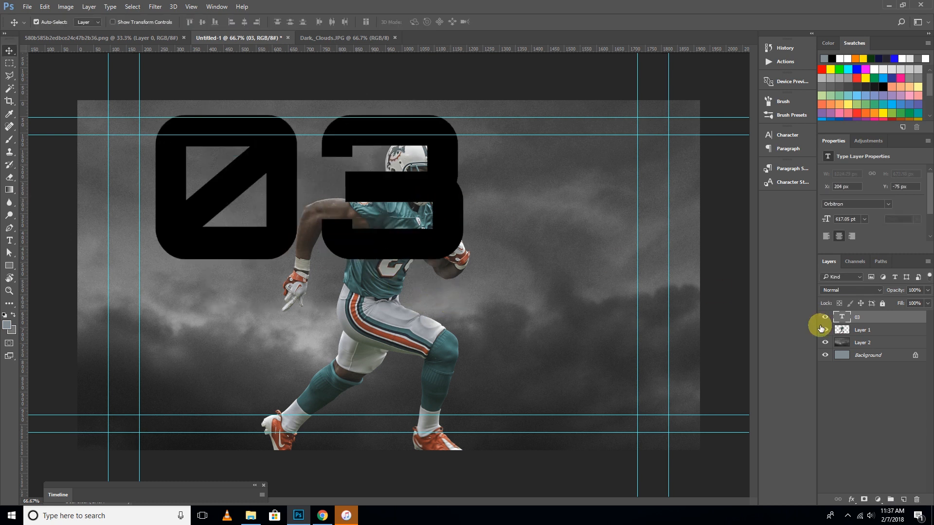
Step: Recolor the 03 text by sampling the teal of the player's sock and shifting it to a lighter teal
{"action": "double_click", "coordinate": [841, 317]}
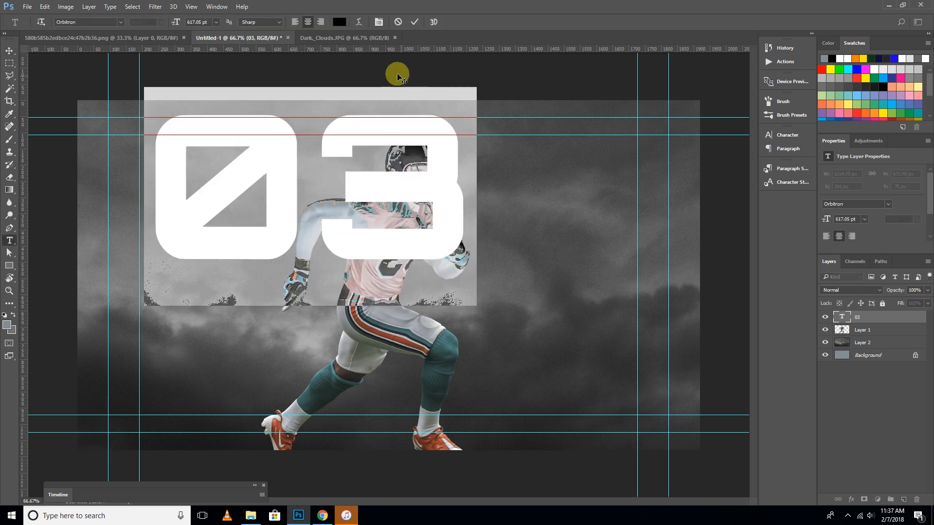
{"action": "left_click", "coordinate": [339, 22]}
{"action": "left_click", "coordinate": [461, 339]}
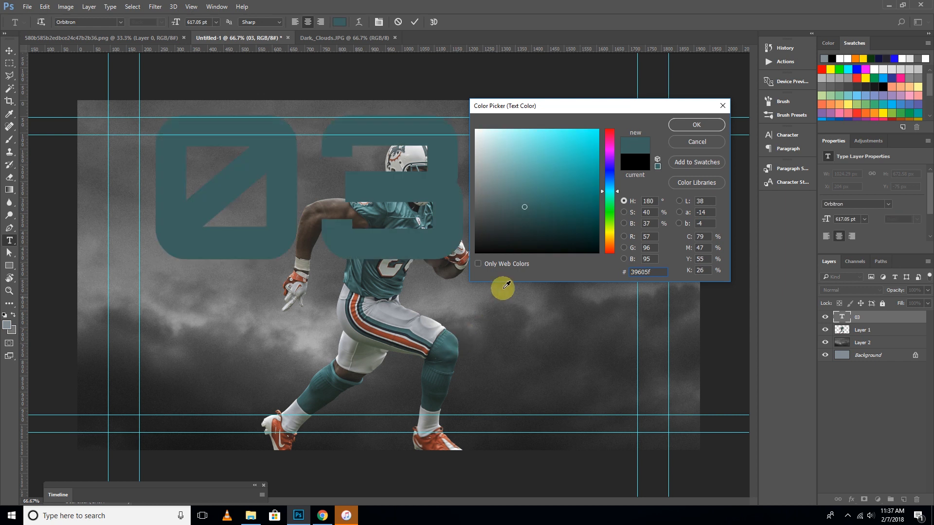
{"action": "mouse_move", "coordinate": [533, 181]}
{"action": "left_mouse_down"}
{"action": "mouse_move", "coordinate": [521, 168]}
{"action": "mouse_move", "coordinate": [523, 176]}
{"action": "left_mouse_up"}
{"action": "left_click", "coordinate": [697, 125]}
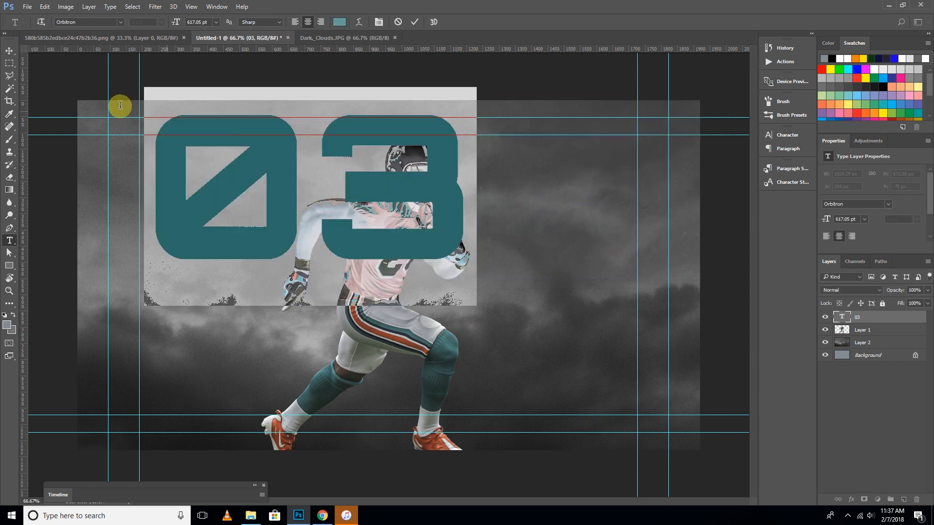
{"action": "left_click", "coordinate": [9, 51]}
Step: Place the 03 text behind the player near the canvas center and scale it down to about 406.5 pt
{"action": "left_click_drag", "start_coordinate": [849, 317], "coordinate": [841, 339]}
{"action": "left_click_drag", "start_coordinate": [447, 163], "coordinate": [520, 236]}
{"action": "key", "text": "ctrl+t"}
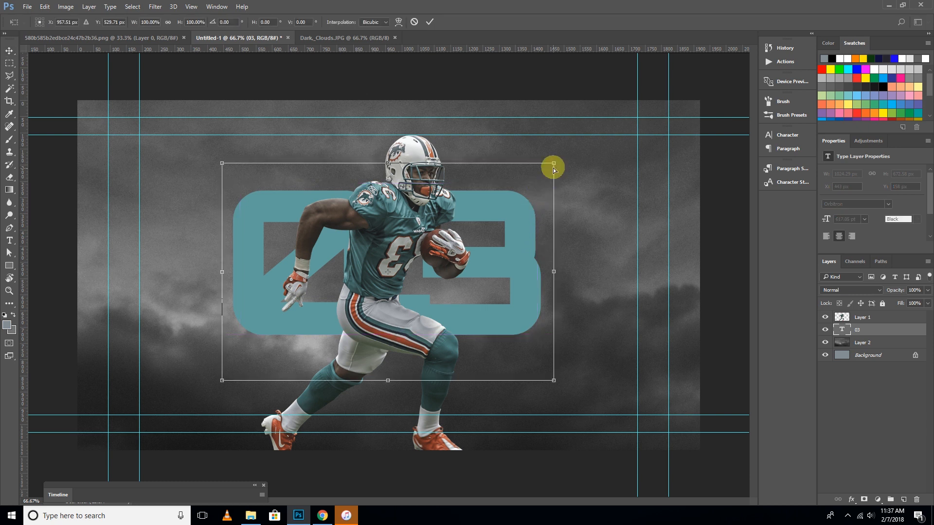
{"action": "left_click_drag", "start_coordinate": [551, 163], "coordinate": [501, 199]}
{"action": "left_click_drag", "start_coordinate": [475, 296], "coordinate": [474, 382]}
{"action": "key", "text": "Return"}
Step: Change the wording of the duplicated 03 text below the original to "PRIME TIME"
{"action": "right_click", "coordinate": [478, 286]}
{"action": "left_click", "coordinate": [486, 292]}
{"action": "double_click", "coordinate": [842, 332]}
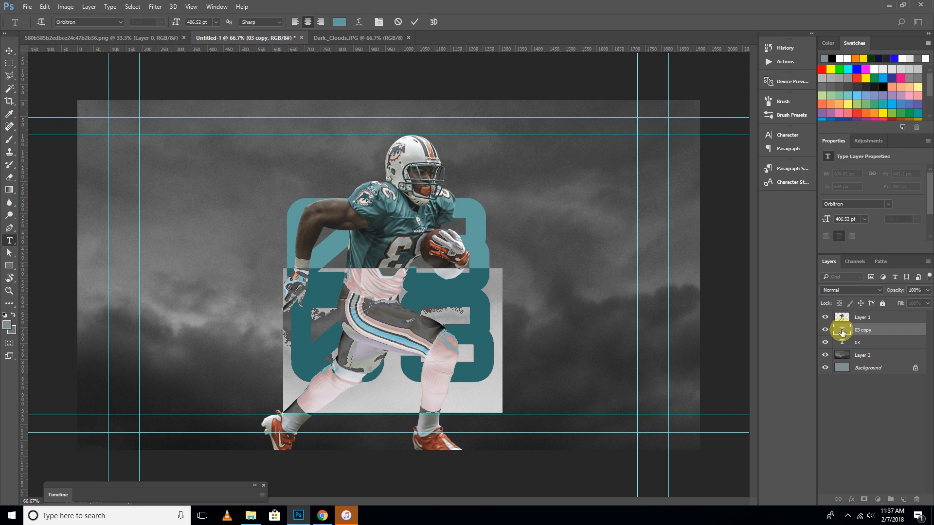
{"action": "type", "text": "PRIME"}
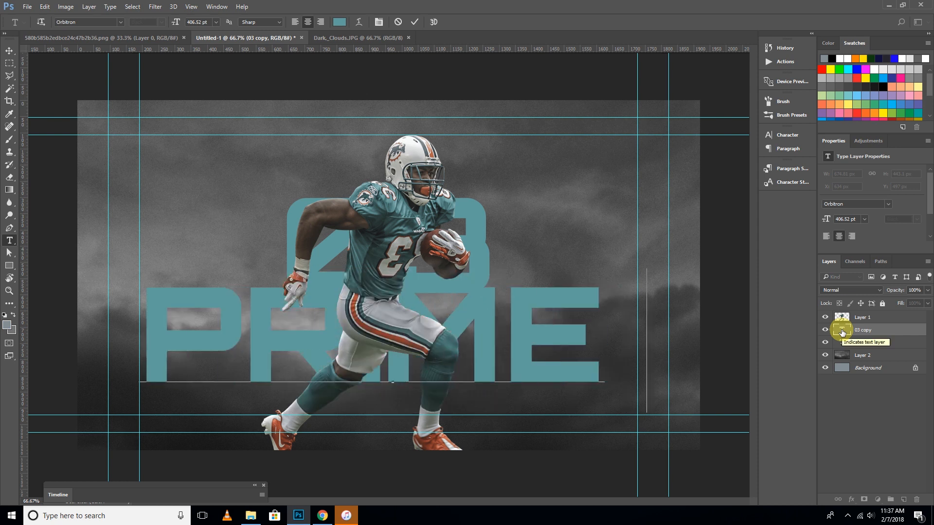
{"action": "type", "text": " TIME"}
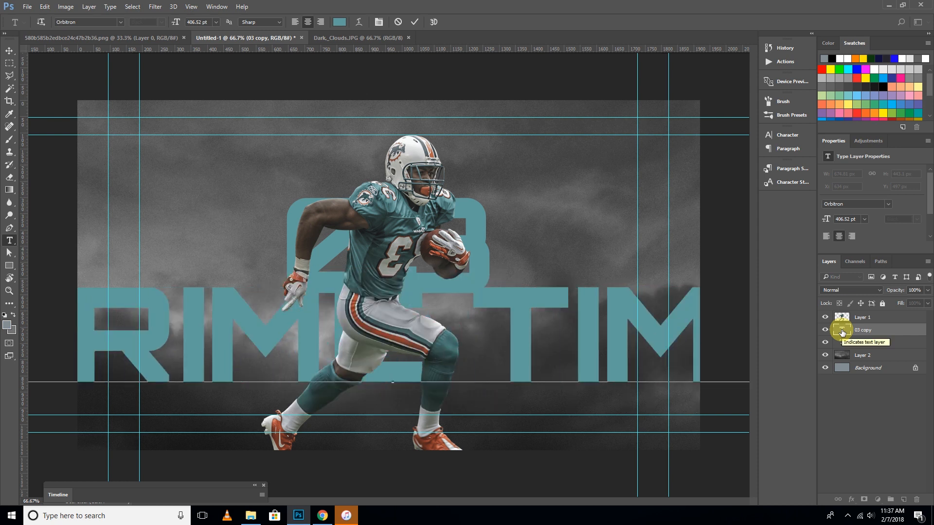
{"action": "key", "text": "ctrl+Return"}
Step: Scale the PRIME TIME text down to about 94 pt and fit it directly beneath the 03, matching its width
{"action": "key", "text": "ctrl+t"}
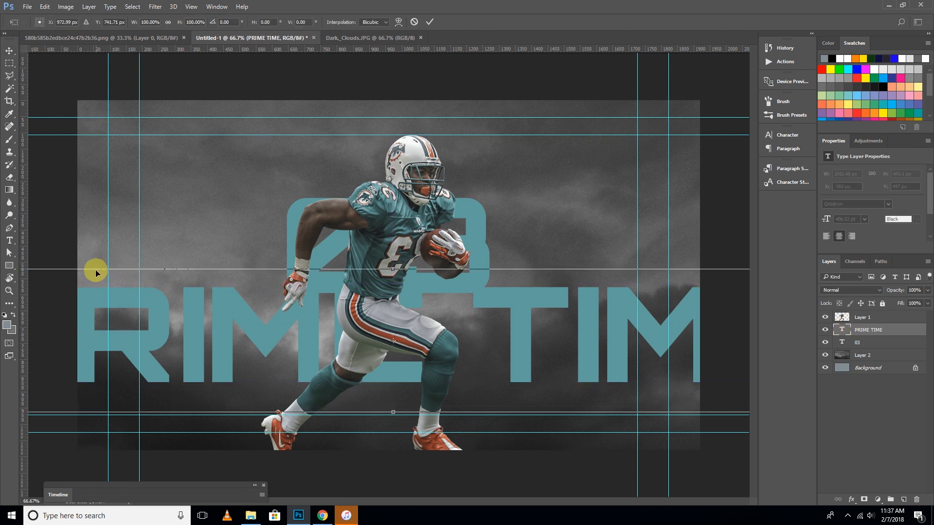
{"action": "key", "text": "ctrl+minus"}
{"action": "key", "text": "ctrl+minus"}
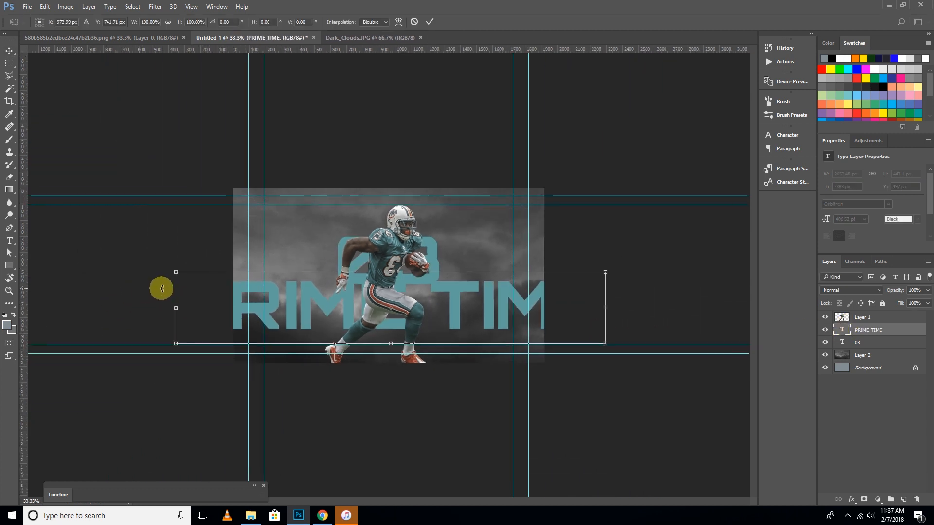
{"action": "left_click_drag", "start_coordinate": [174, 275], "coordinate": [326, 327]}
{"action": "scroll", "coordinate": [427, 332], "scroll_direction": "up", "scroll_amount": 3}
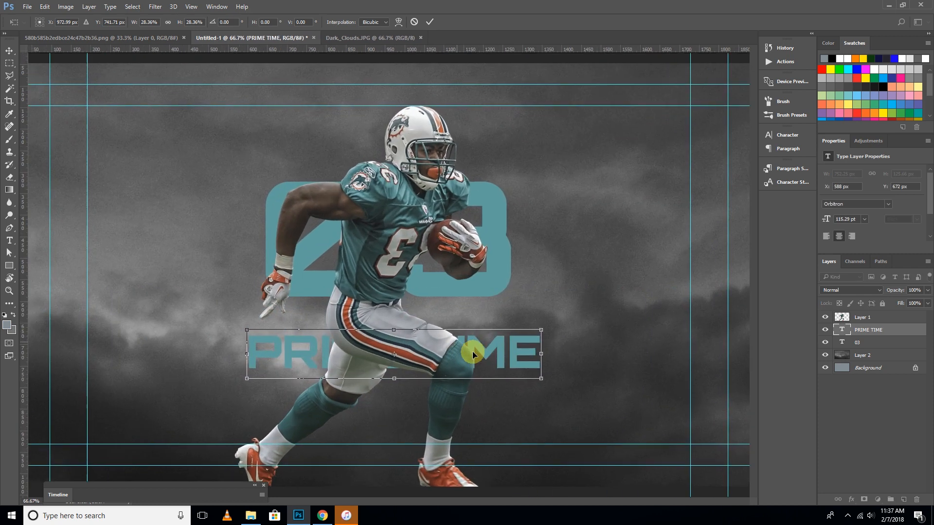
{"action": "left_click_drag", "start_coordinate": [497, 362], "coordinate": [497, 322]}
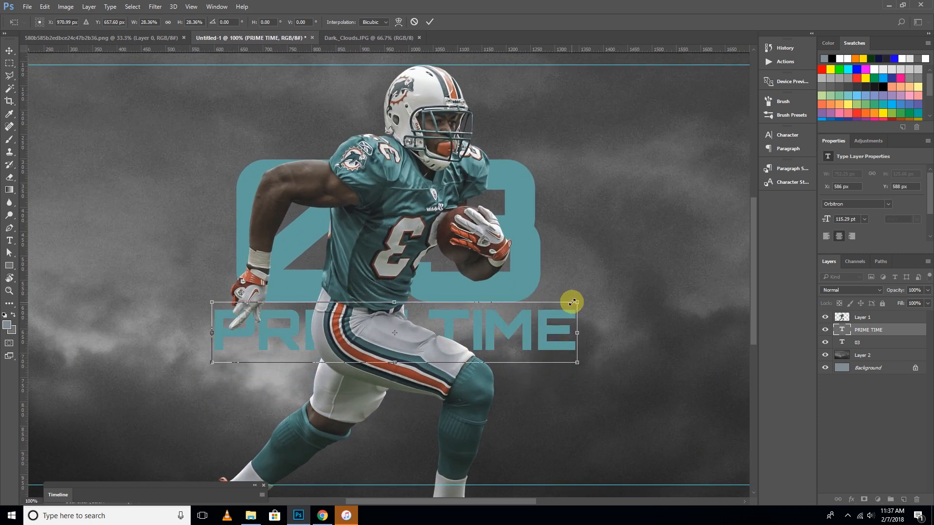
{"action": "left_click_drag", "start_coordinate": [577, 302], "coordinate": [537, 354]}
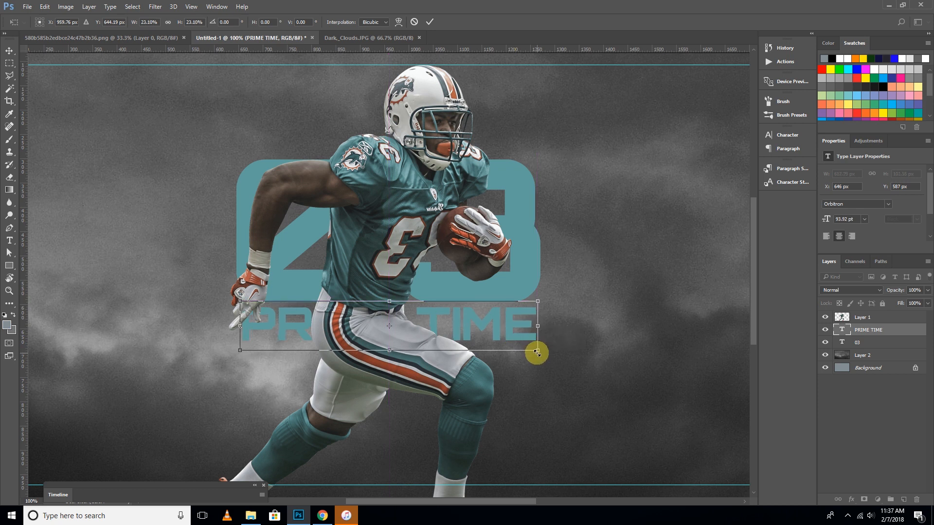
{"action": "key", "text": "Return"}
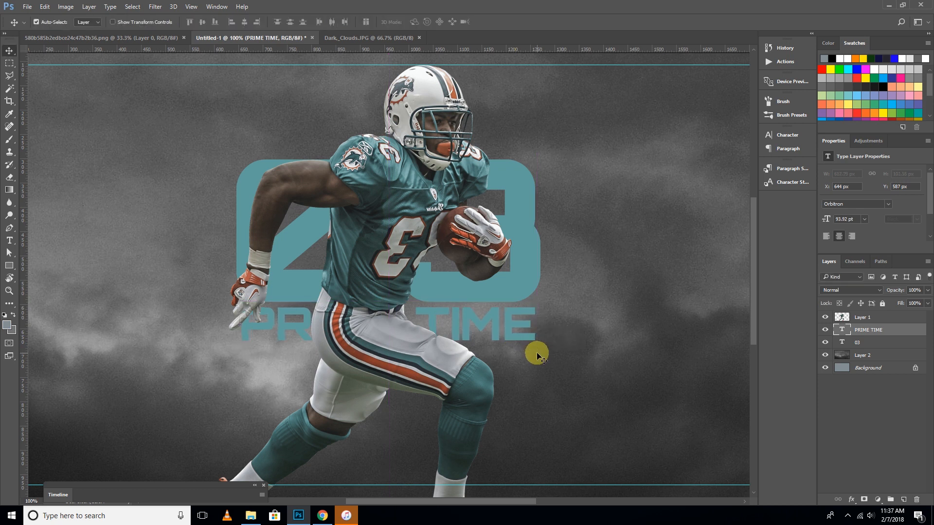
Step: Move the 03 and PRIME TIME text layers together slightly down behind the player
{"action": "key", "text": "ctrl+minus"}
{"action": "key", "text": "ctrl+minus"}
{"action": "key", "text": "ctrl+plus"}
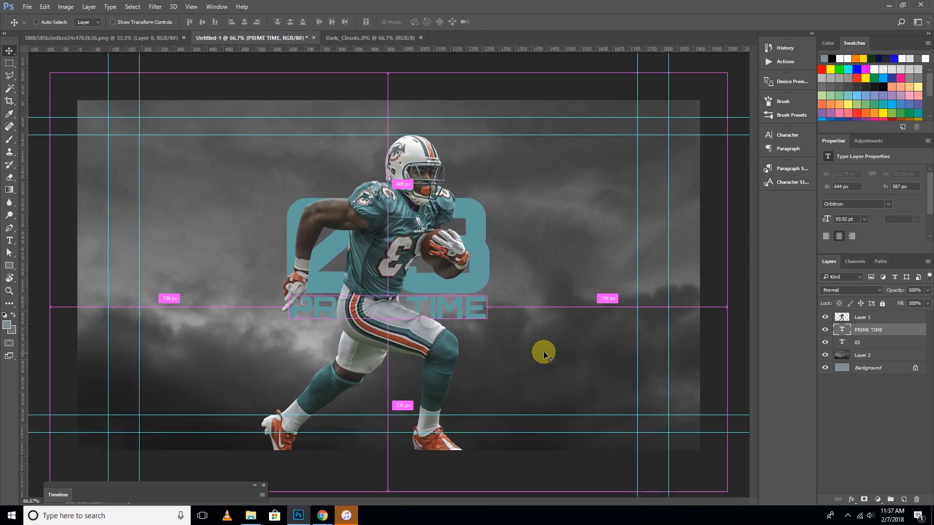
{"action": "left_click", "coordinate": [847, 343], "text": "ctrl"}
{"action": "left_click_drag", "start_coordinate": [469, 280], "coordinate": [473, 299]}
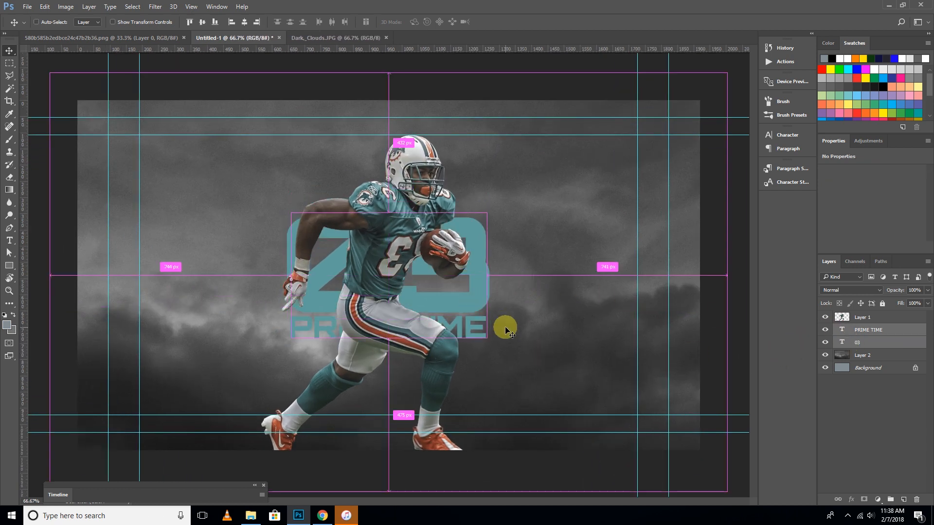
Step: Enlarge the 03 and PRIME TIME text layers together so they extend further out on both sides behind the player
{"action": "key", "text": "ctrl+t"}
{"action": "left_click_drag", "start_coordinate": [485, 339], "coordinate": [500, 348]}
{"action": "double_click", "coordinate": [468, 310]}
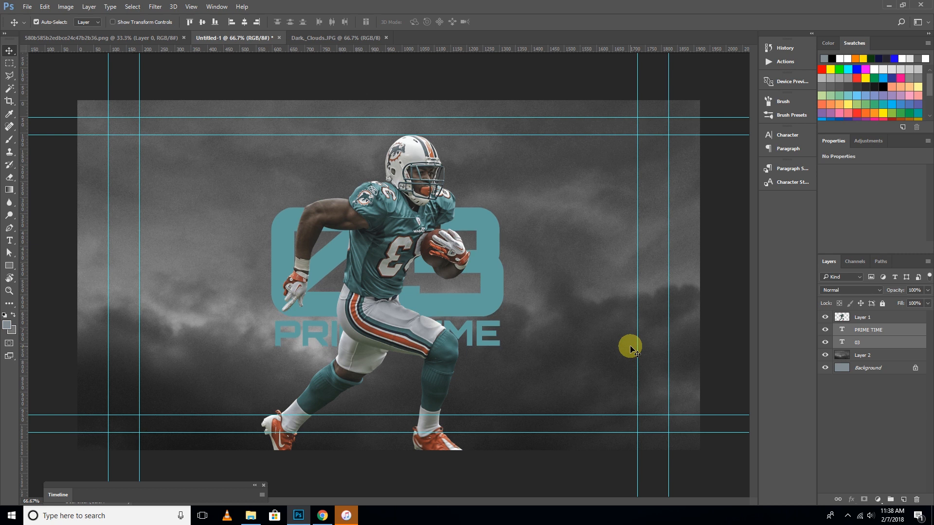
{"action": "left_click", "coordinate": [845, 395]}
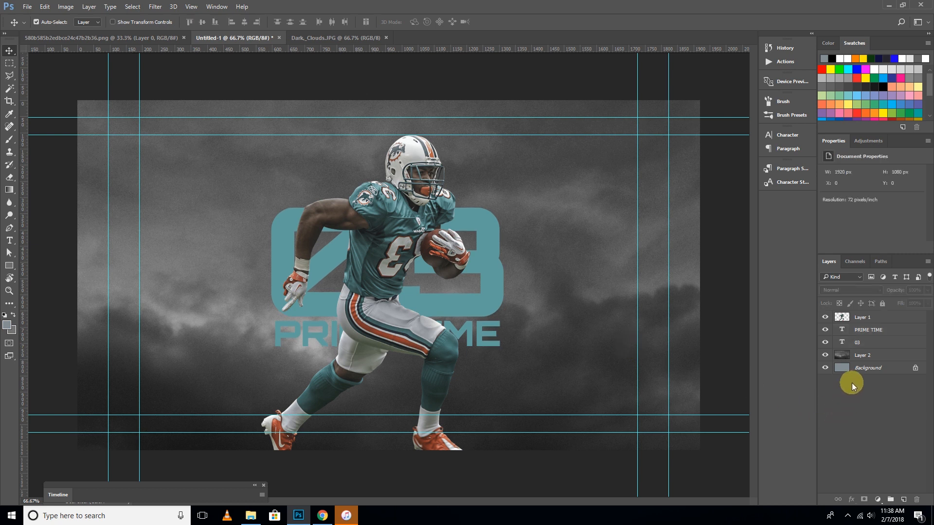
Step: Add a new empty layer above the player layer
{"action": "key", "text": "ctrl+plus"}
{"action": "key", "text": "ctrl+minus"}
{"action": "key", "text": "ctrl+minus"}
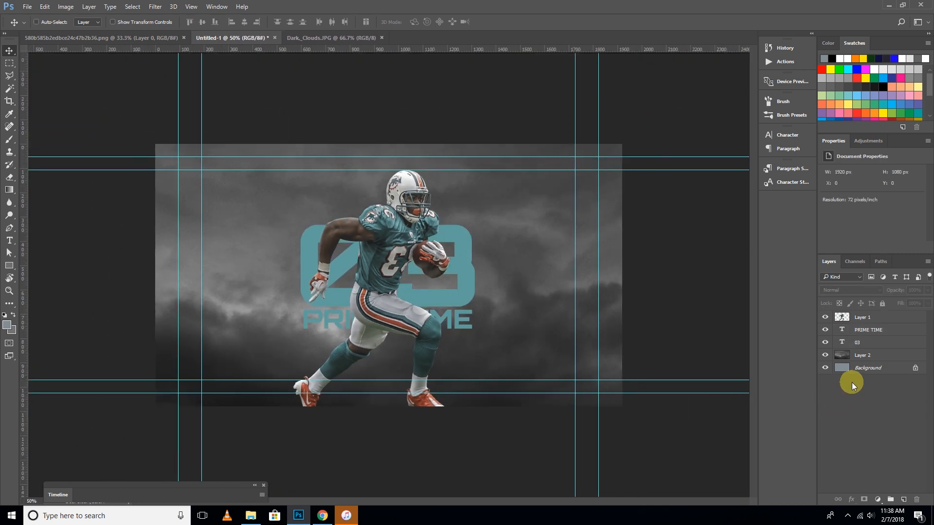
{"action": "key", "text": "ctrl+plus"}
{"action": "left_click", "coordinate": [858, 318]}
{"action": "left_click", "coordinate": [902, 499]}
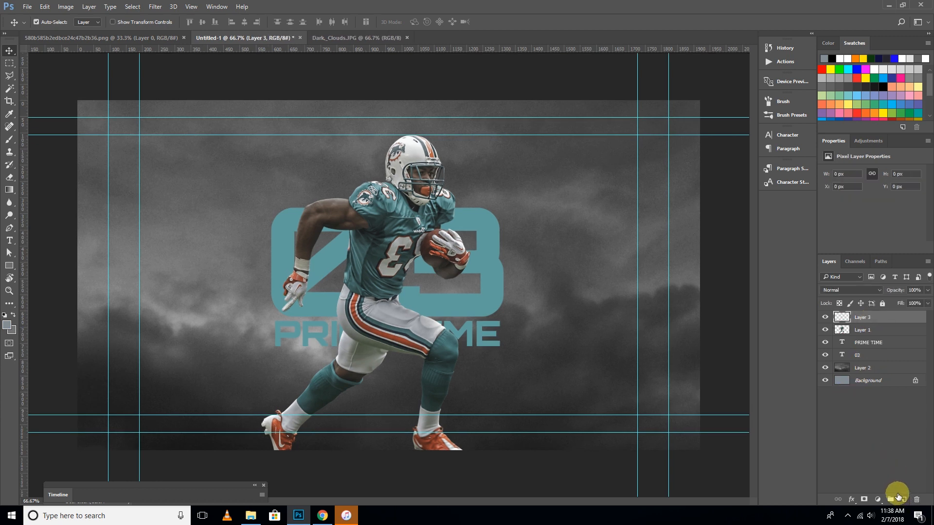
Step: Choose a 2500 px debris splatter tip for the Brush tool
{"action": "left_click", "coordinate": [10, 139]}
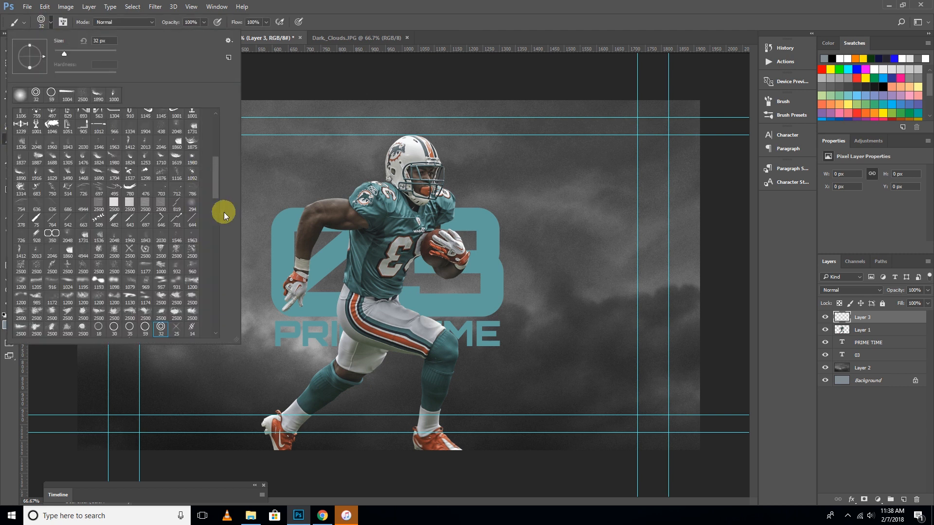
{"action": "left_click_drag", "start_coordinate": [216, 192], "coordinate": [218, 215]}
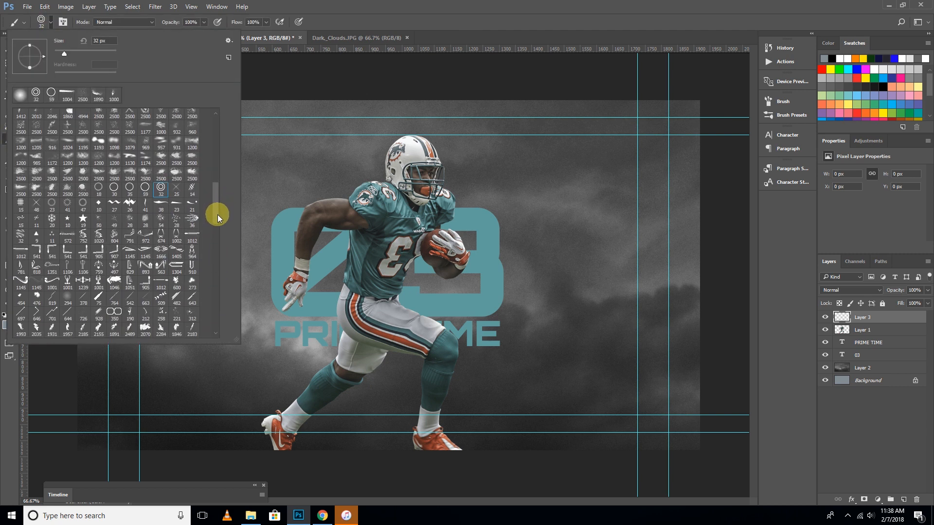
{"action": "left_click", "coordinate": [192, 174]}
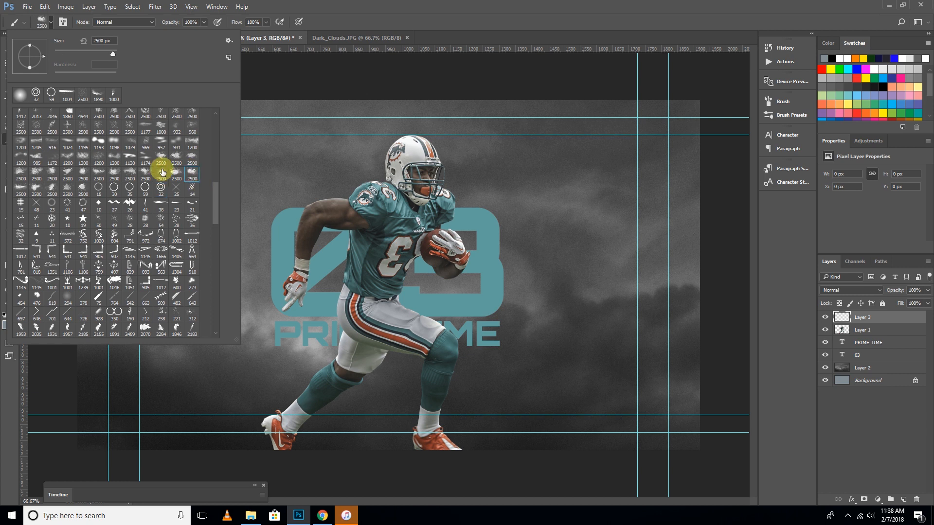
{"action": "left_click", "coordinate": [144, 173]}
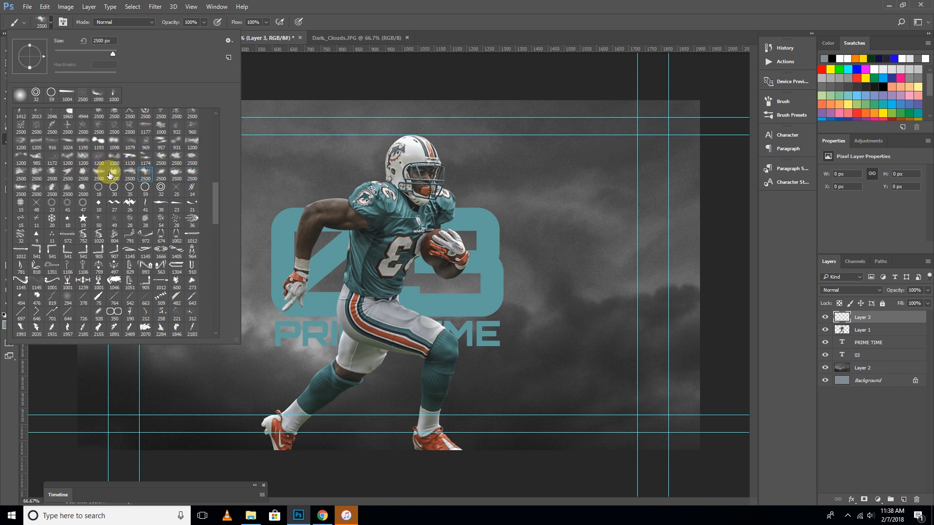
{"action": "double_click", "coordinate": [112, 175]}
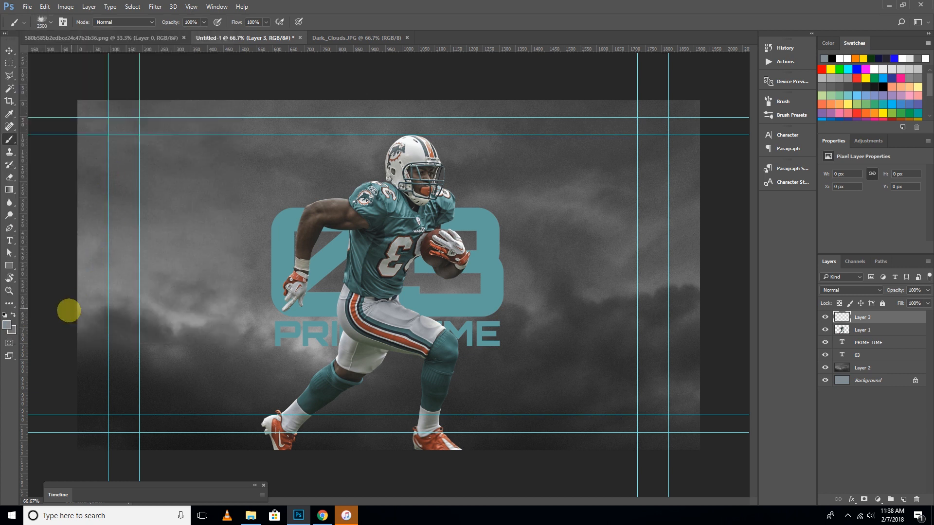
Step: Sample a light gray from the bright clouds as the foreground color and stamp debris over the player's front foot at 1300 px
{"action": "left_click", "coordinate": [6, 325]}
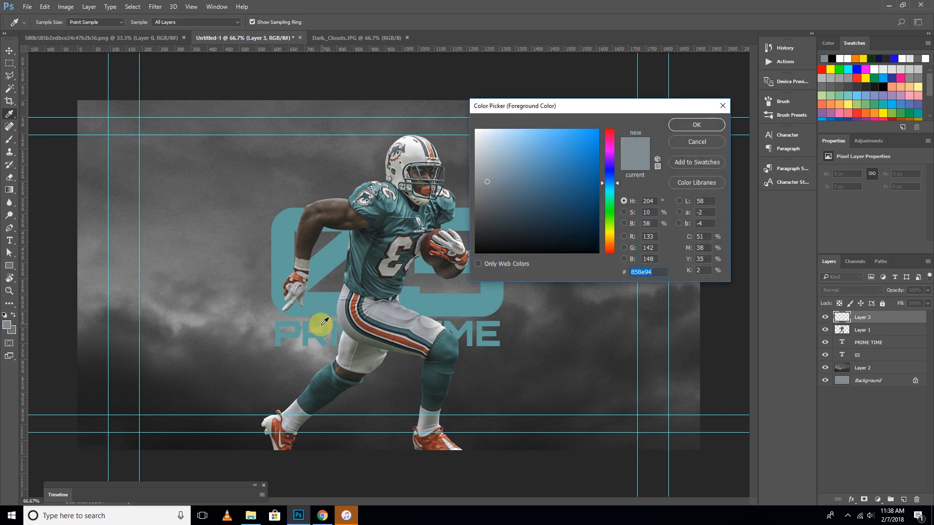
{"action": "left_click", "coordinate": [314, 345]}
{"action": "key", "text": "Return"}
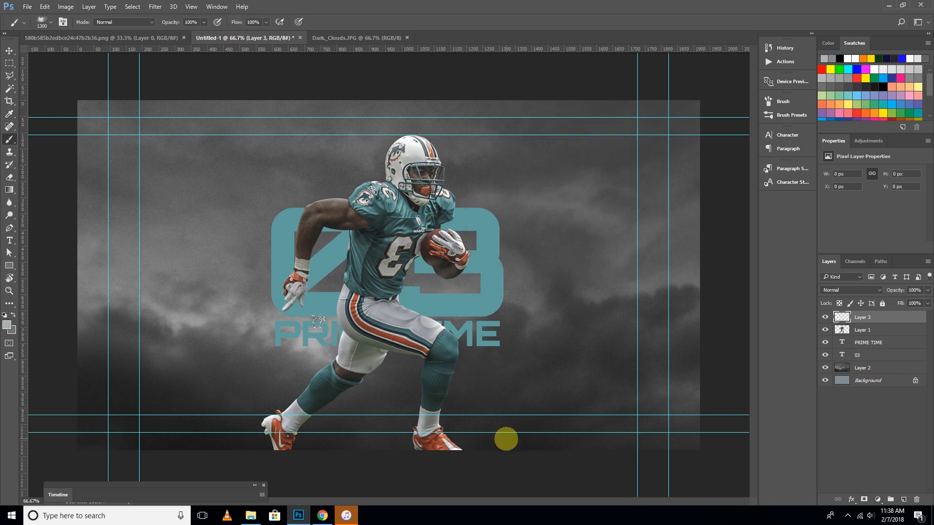
{"action": "left_click", "coordinate": [492, 472]}
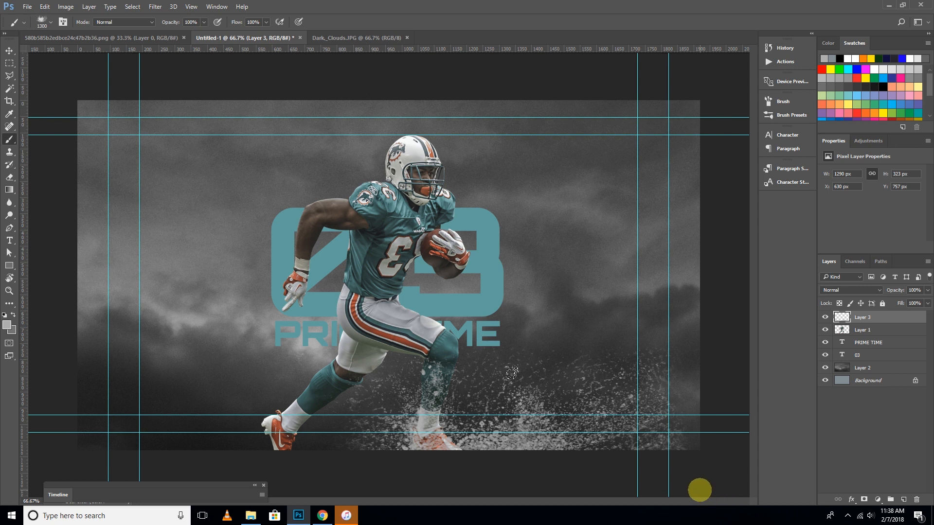
Step: Reduce the debris brush size to 400 px
{"action": "key", "text": "bracketleft"}
{"action": "key", "text": "bracketleft"}
{"action": "key", "text": "bracketleft"}
{"action": "key", "text": "bracketleft"}
{"action": "key", "text": "bracketleft"}
{"action": "key", "text": "bracketleft"}
{"action": "key", "text": "bracketleft"}
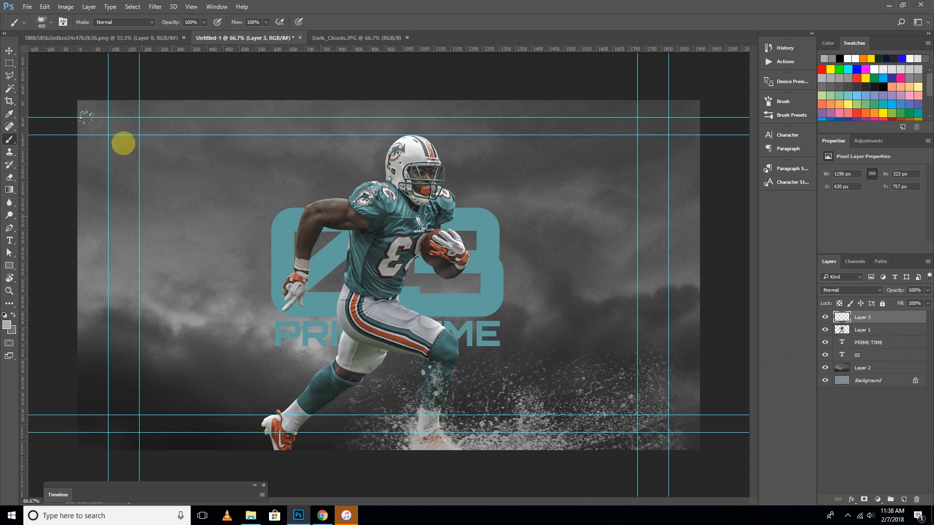
Step: Switch to a different 2500 px debris brush tip and reduce its size to 1200 px
{"action": "left_click", "coordinate": [50, 27]}
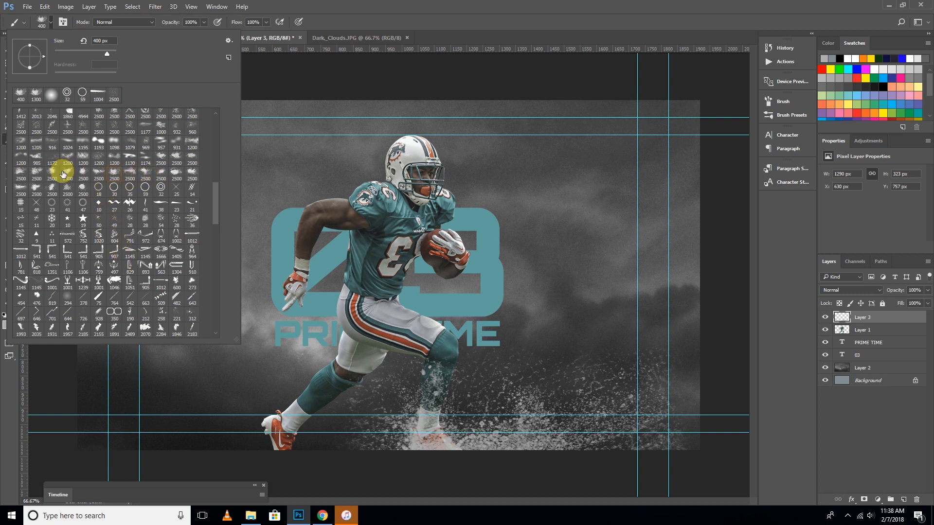
{"action": "double_click", "coordinate": [51, 188]}
{"action": "key", "text": "bracketleft"}
{"action": "key", "text": "bracketleft"}
{"action": "key", "text": "bracketleft"}
{"action": "key", "text": "bracketleft"}
{"action": "key", "text": "bracketleft"}
{"action": "key", "text": "bracketleft"}
{"action": "key", "text": "bracketleft"}
{"action": "key", "text": "bracketleft"}
{"action": "key", "text": "bracketleft"}
{"action": "key", "text": "bracketleft"}
{"action": "key", "text": "bracketleft"}
{"action": "key", "text": "bracketleft"}
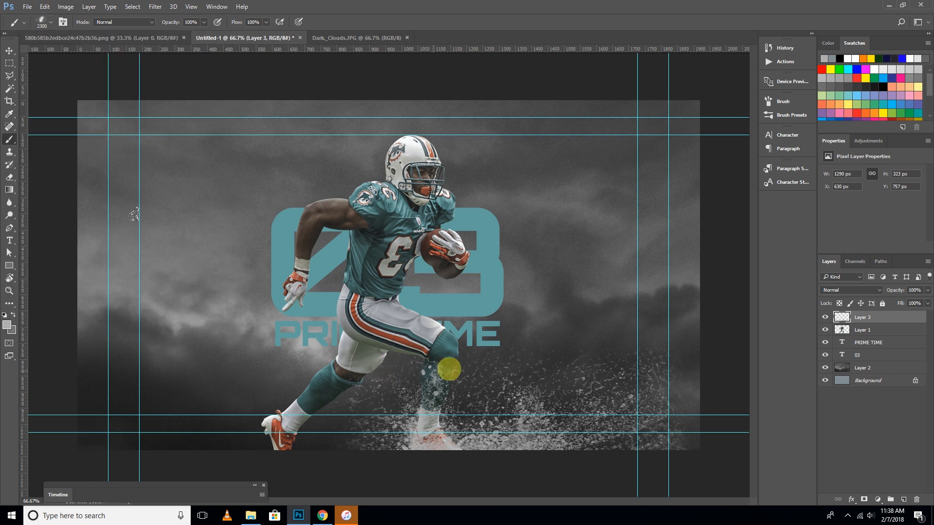
Step: Stamp debris beside the front foot on a new layer and place that layer directly below the player layer
{"action": "left_click", "coordinate": [903, 499]}
{"action": "left_click", "coordinate": [475, 427]}
{"action": "left_click_drag", "start_coordinate": [844, 319], "coordinate": [842, 348]}
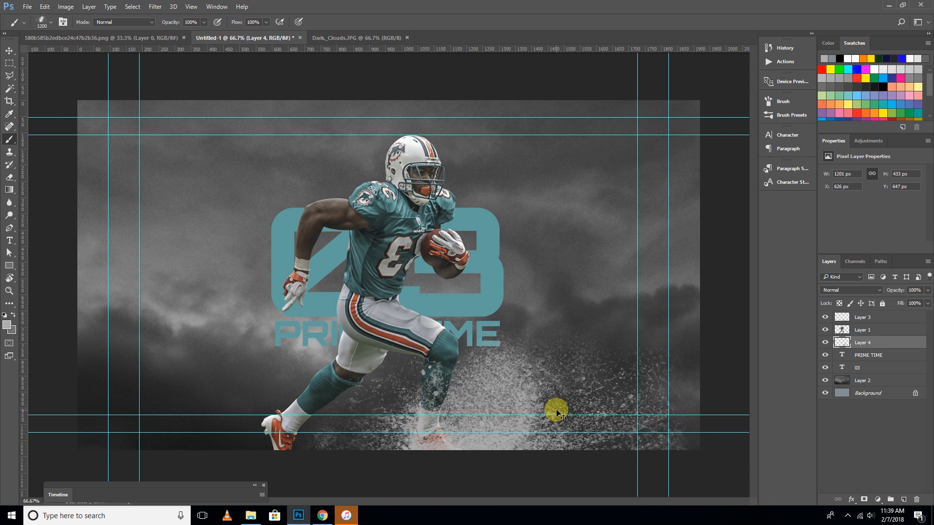
Step: Rotate the debris layer behind the player about -17.15° and shift it down beneath the feet
{"action": "key", "text": "ctrl+t"}
{"action": "left_click_drag", "start_coordinate": [694, 319], "coordinate": [658, 263]}
{"action": "left_click_drag", "start_coordinate": [614, 328], "coordinate": [483, 415]}
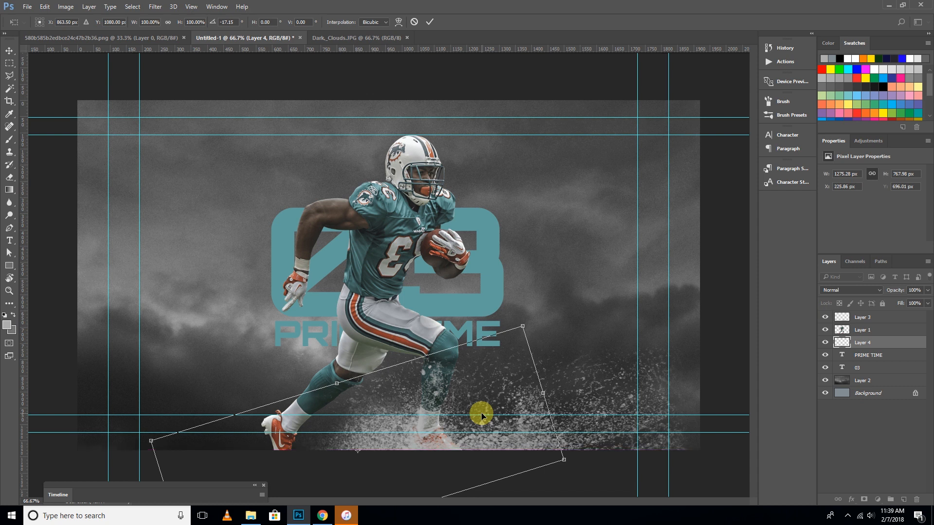
{"action": "key", "text": "Return"}
Step: Add another layer behind the player and stamp a 1200 px debris splatter around the front foot
{"action": "key", "text": "b"}
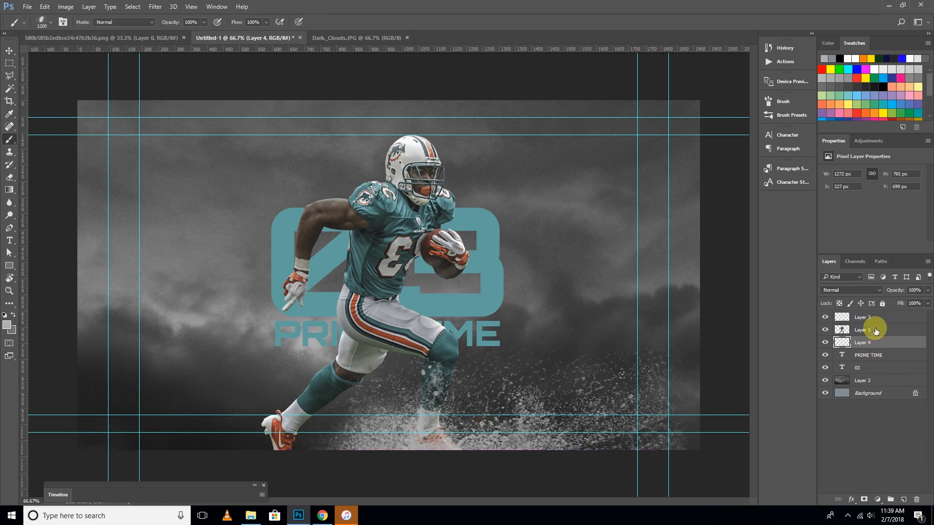
{"action": "left_click", "coordinate": [903, 500]}
{"action": "left_click", "coordinate": [446, 456]}
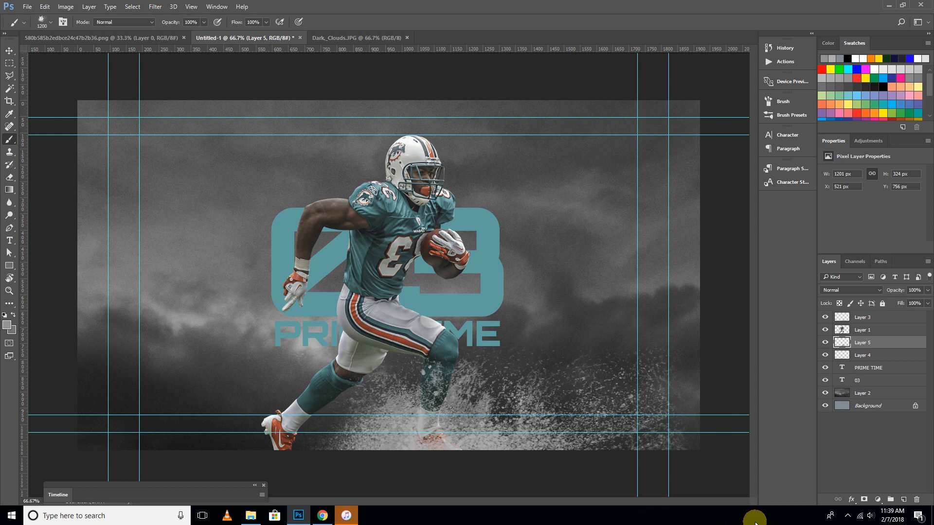
Step: Add a new layer above the front debris layer and choose the 931 px smoke brush tip
{"action": "left_click", "coordinate": [861, 317]}
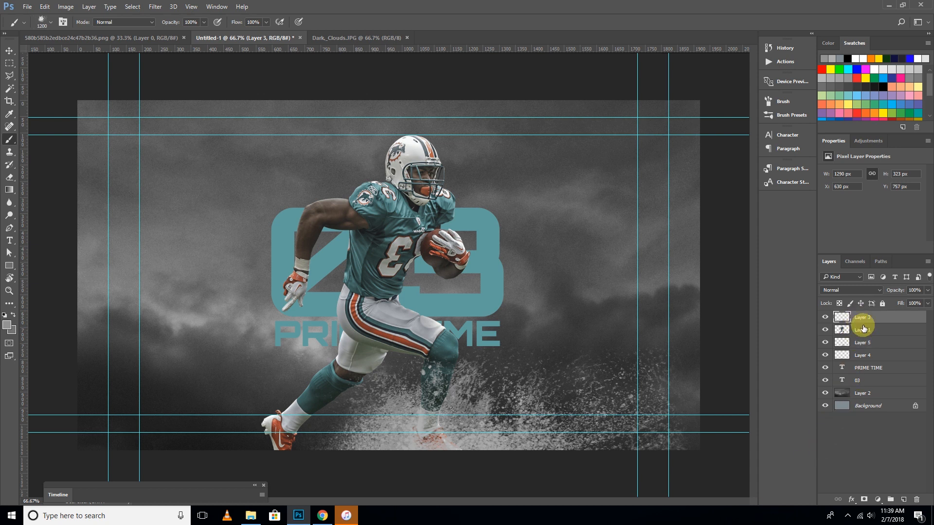
{"action": "left_click", "coordinate": [895, 500]}
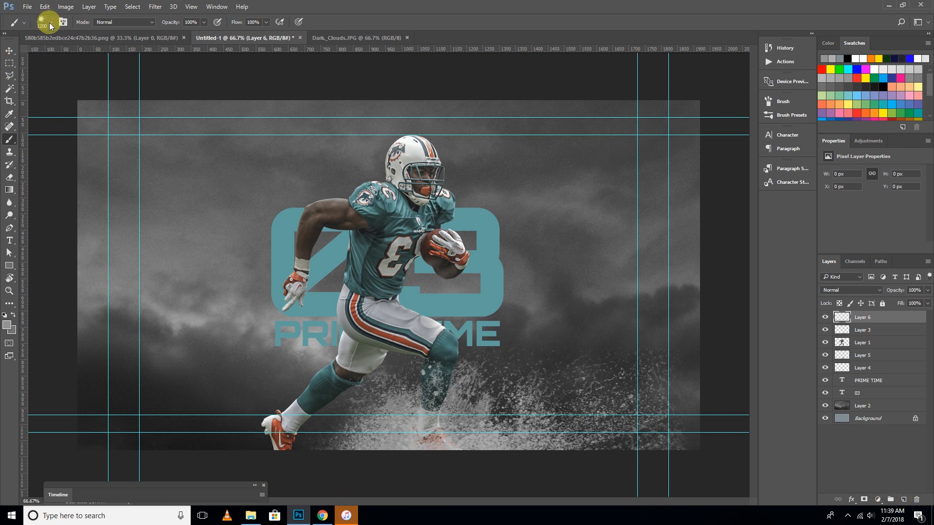
{"action": "right_click", "coordinate": [210, 240]}
{"action": "scroll", "coordinate": [214, 209], "scroll_direction": "up", "scroll_amount": 1}
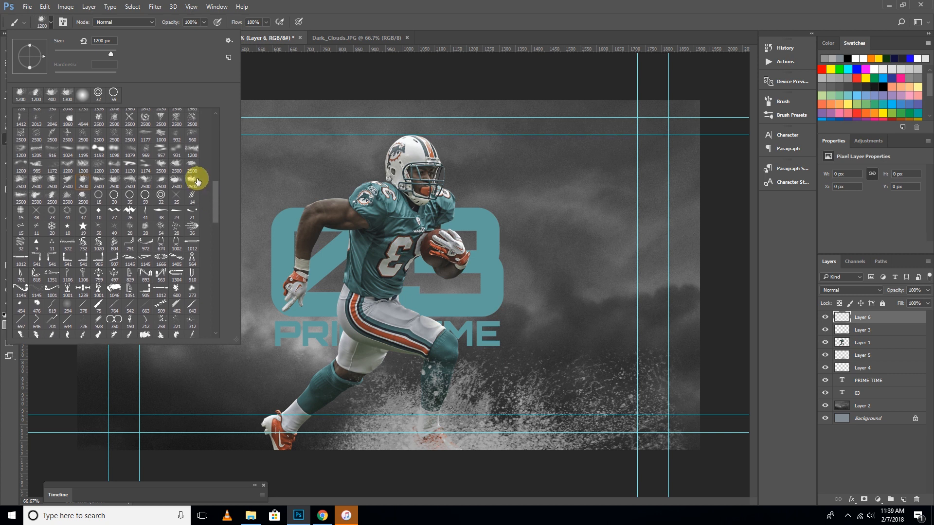
{"action": "left_click_drag", "start_coordinate": [215, 202], "coordinate": [217, 225]}
{"action": "mouse_move", "coordinate": [217, 224]}
{"action": "left_mouse_down"}
{"action": "mouse_move", "coordinate": [215, 237]}
{"action": "mouse_move", "coordinate": [212, 198]}
{"action": "left_mouse_up"}
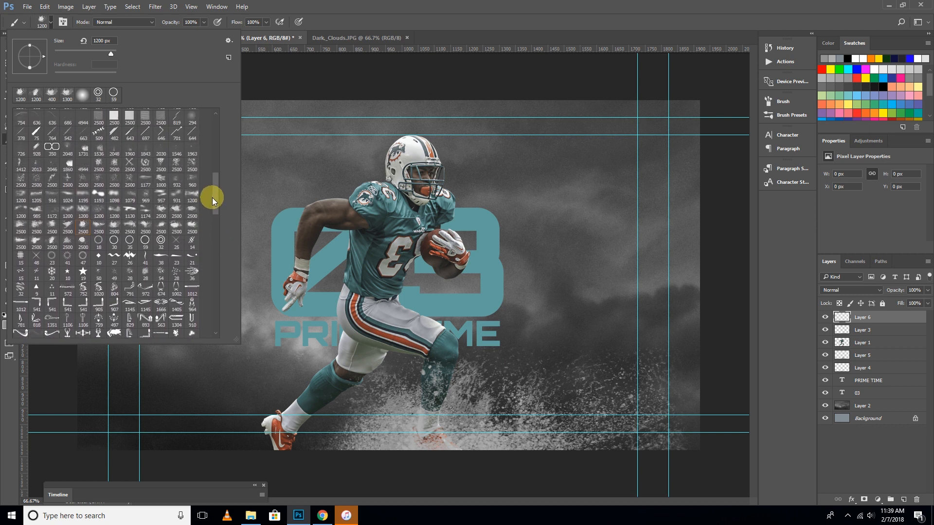
{"action": "double_click", "coordinate": [193, 224]}
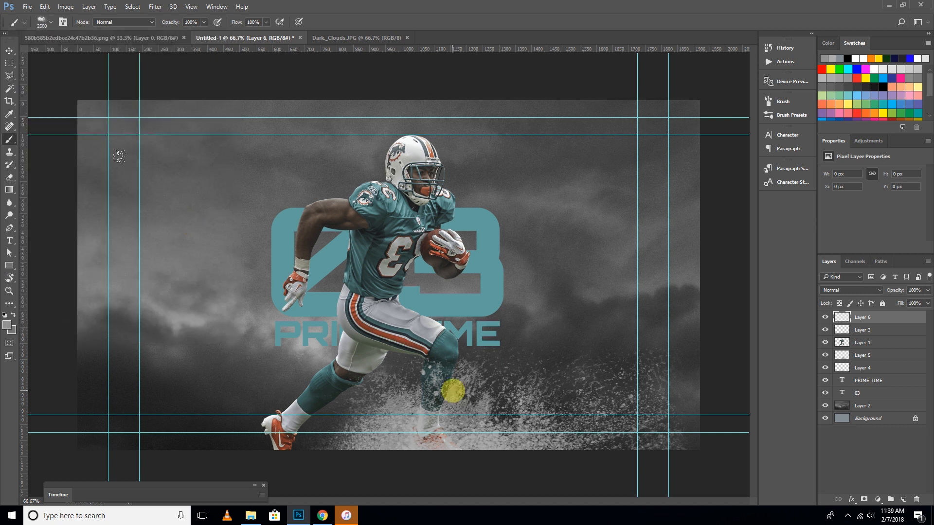
{"action": "left_click", "coordinate": [47, 27]}
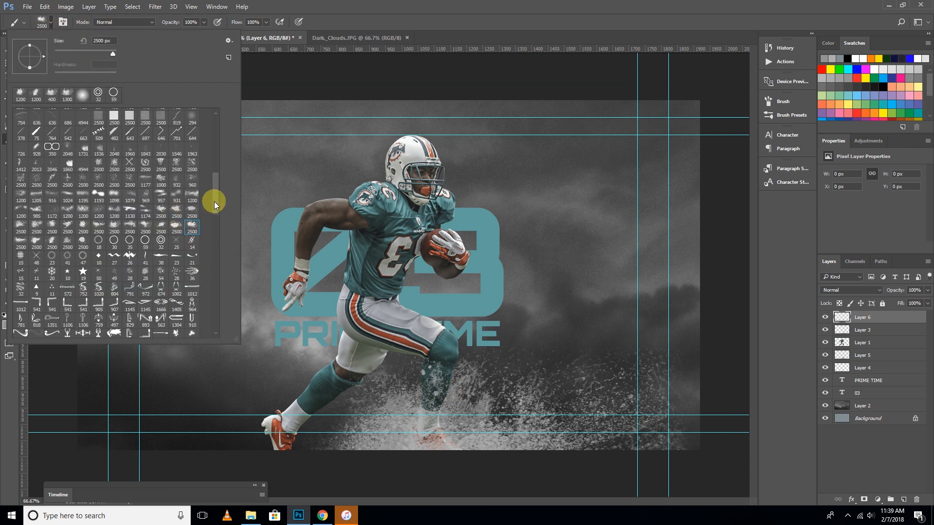
{"action": "scroll", "coordinate": [214, 201], "scroll_direction": "up", "scroll_amount": 1}
{"action": "double_click", "coordinate": [178, 208]}
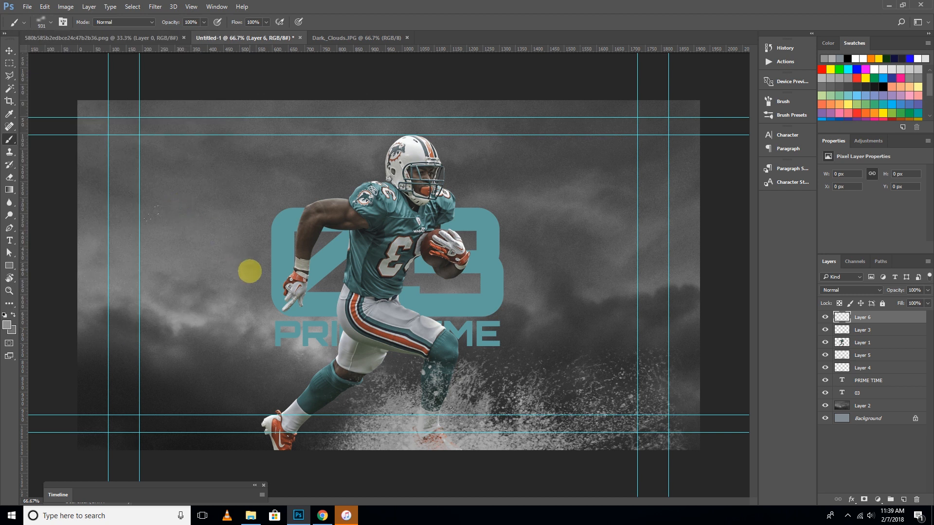
Step: Sample a gray from the clouds beside the player as the foreground color and stamp smoke over the lower canvas at 3000 px
{"action": "left_click", "coordinate": [7, 325]}
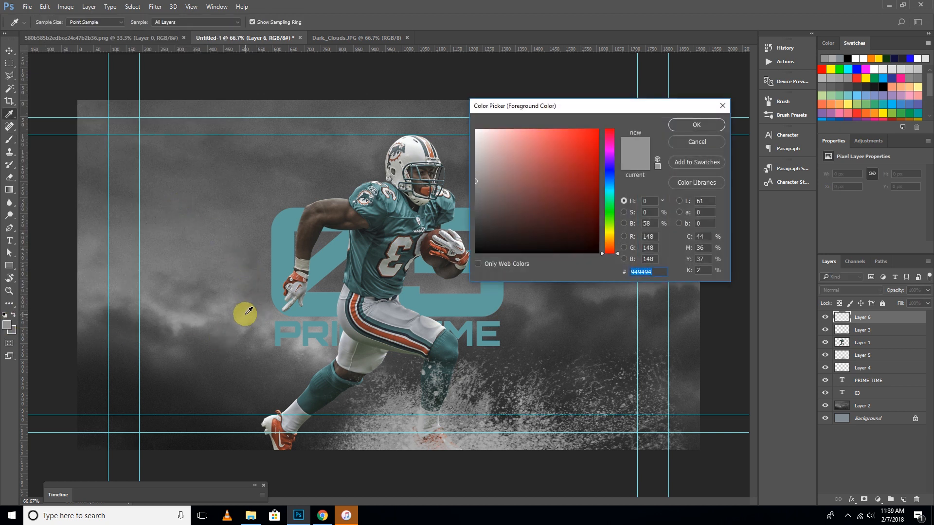
{"action": "left_click", "coordinate": [245, 313]}
{"action": "left_click", "coordinate": [697, 124]}
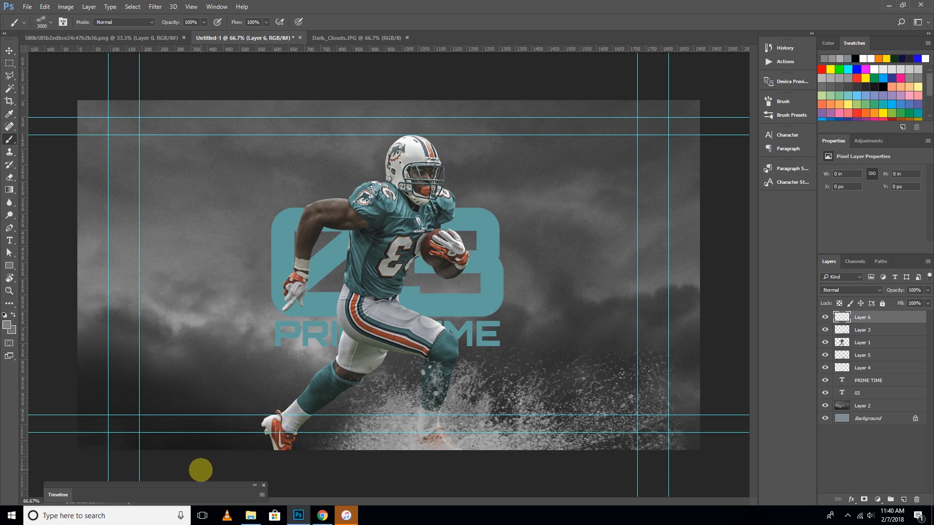
{"action": "left_click", "coordinate": [201, 470]}
Step: Reduce the smoke brush to 2300 px and stamp it over the debris near the front foot
{"action": "key", "text": "bracketleft"}
{"action": "key", "text": "bracketleft"}
{"action": "key", "text": "bracketleft"}
{"action": "key", "text": "bracketleft"}
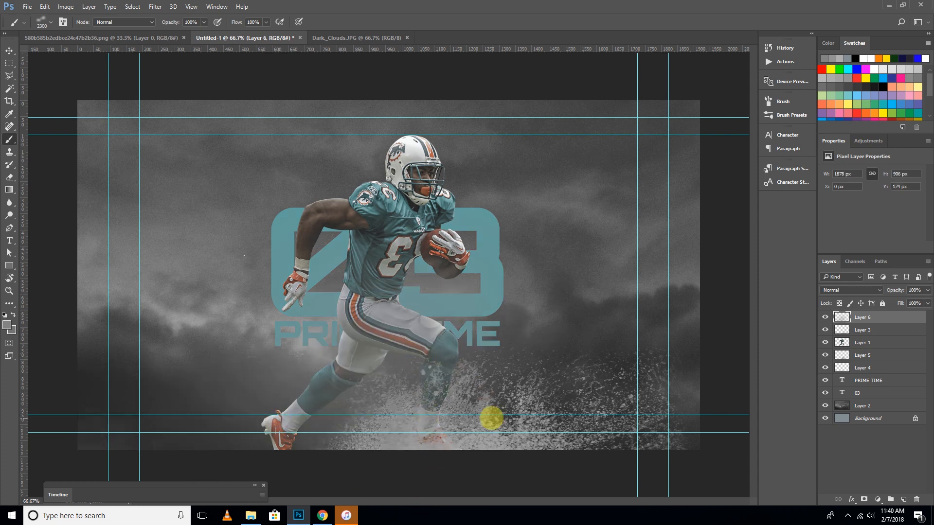
{"action": "left_click", "coordinate": [489, 418]}
Step: Reduce the smoke brush to 1900 px and stamp more haze beside the player and over the ground at the feet
{"action": "key", "text": "bracketleft"}
{"action": "key", "text": "bracketleft"}
{"action": "key", "text": "bracketleft"}
{"action": "key", "text": "bracketleft"}
{"action": "key", "text": "bracketleft"}
{"action": "key", "text": "bracketleft"}
{"action": "key", "text": "bracketleft"}
{"action": "left_click", "coordinate": [54, 412]}
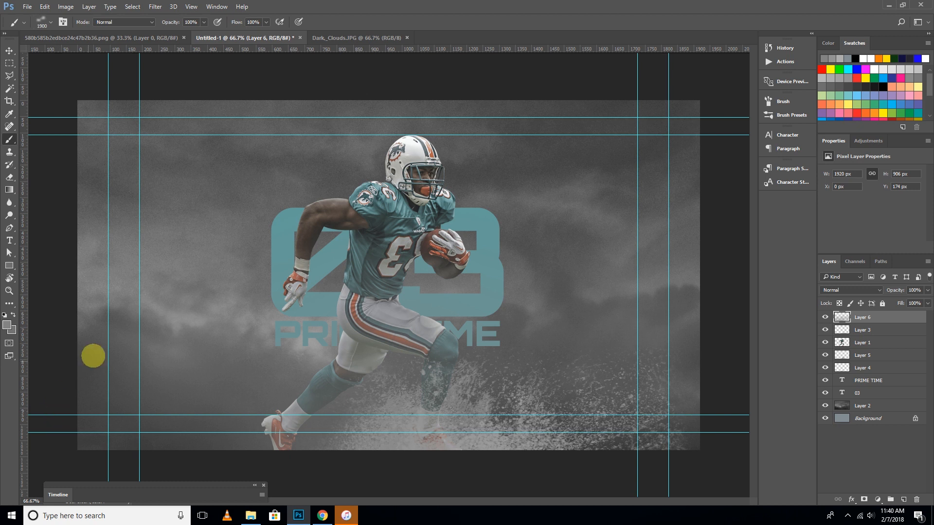
{"action": "left_click", "coordinate": [131, 307]}
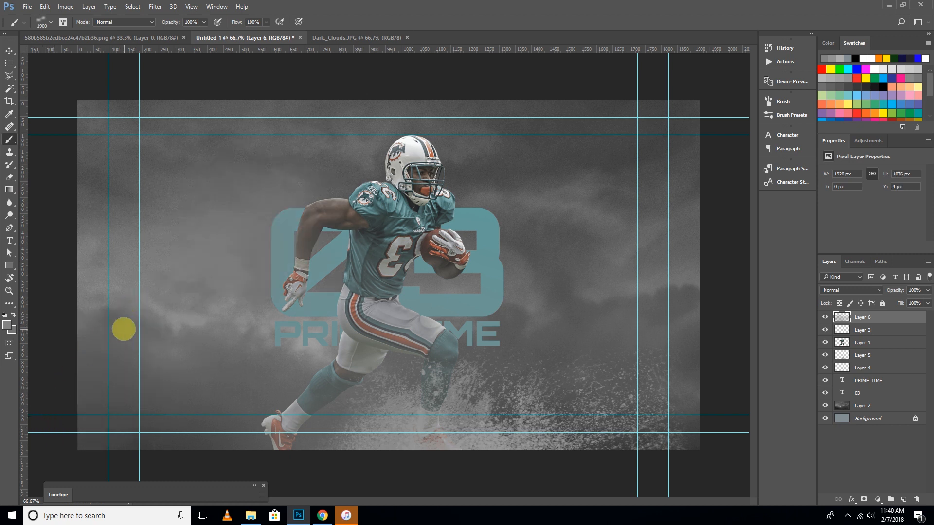
{"action": "left_click", "coordinate": [124, 329]}
{"action": "left_click", "coordinate": [474, 457]}
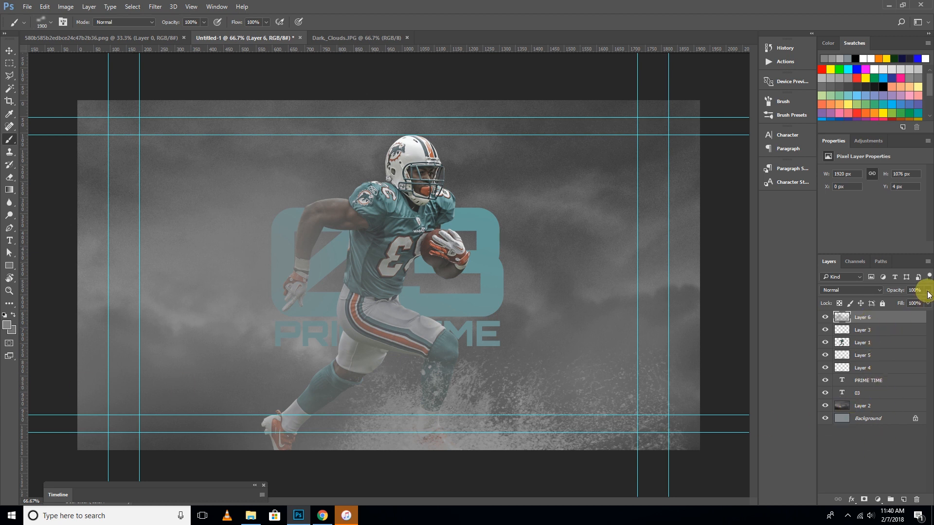
Step: Set the smoke layer's opacity to 52% and add a new empty layer above it
{"action": "left_click_drag", "start_coordinate": [914, 305], "coordinate": [911, 305]}
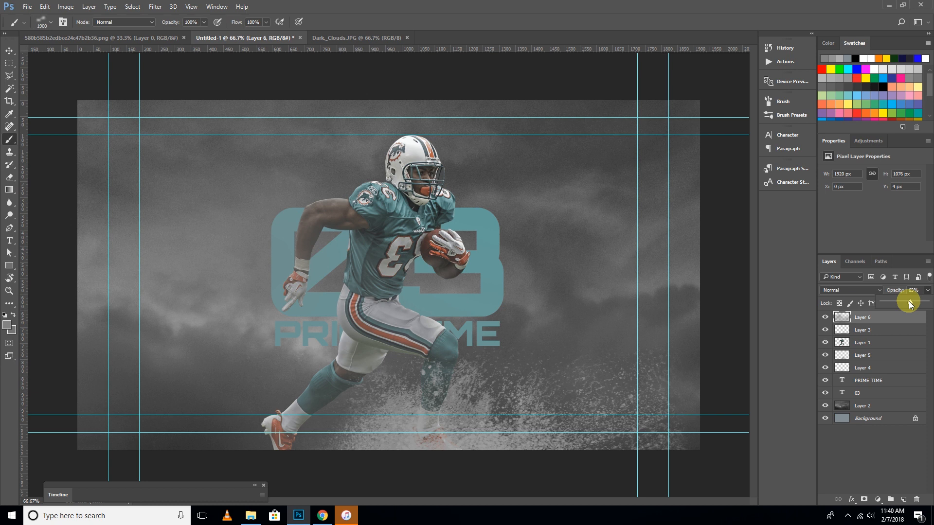
{"action": "left_click", "coordinate": [845, 317]}
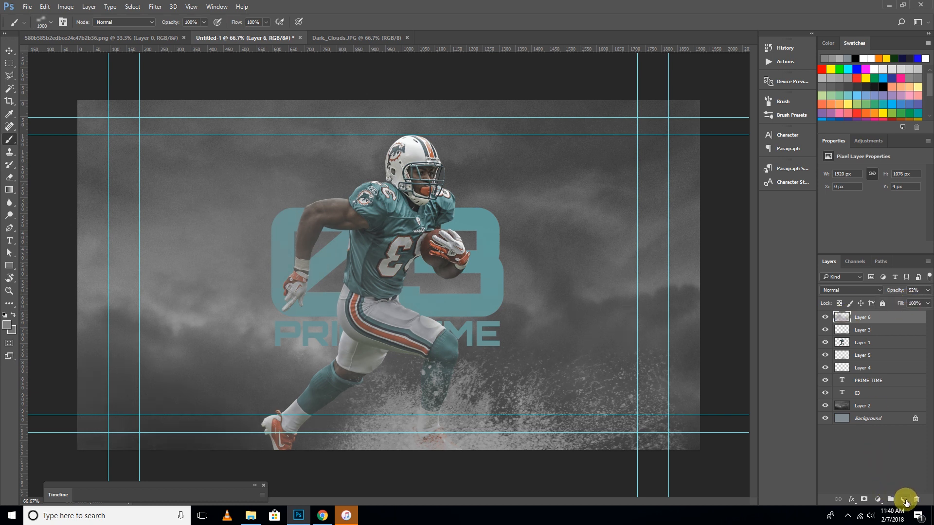
{"action": "left_click", "coordinate": [905, 501]}
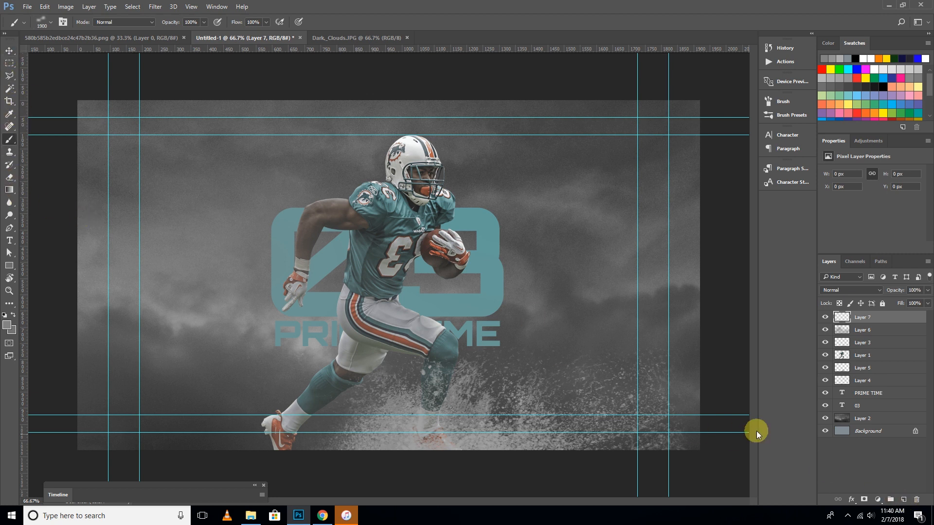
Step: Duplicate the football player layer
{"action": "left_click", "coordinate": [844, 357]}
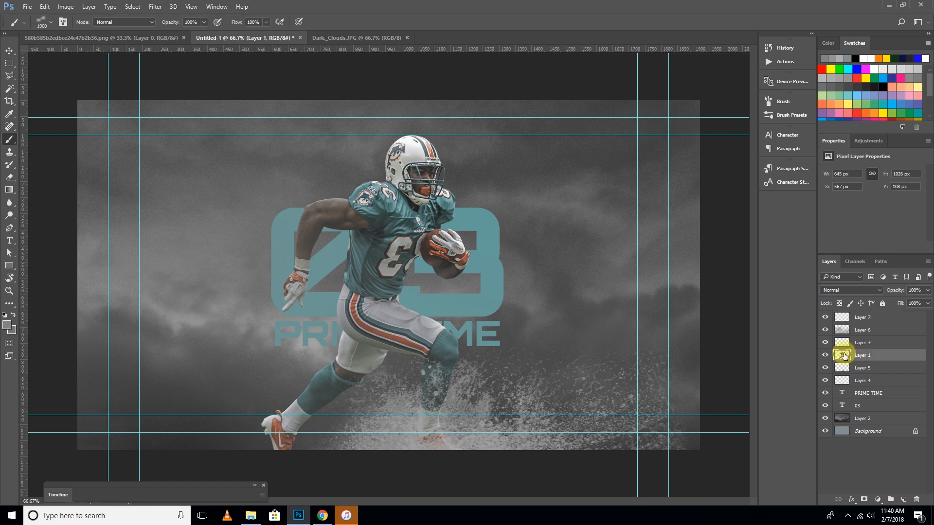
{"action": "right_click", "coordinate": [868, 353]}
{"action": "left_click", "coordinate": [774, 103]}
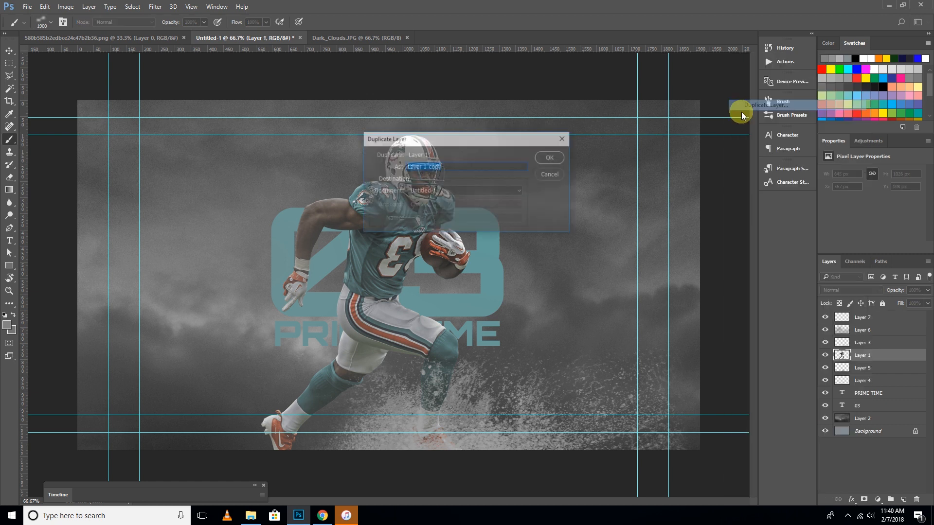
{"action": "left_click", "coordinate": [553, 158]}
Step: Apply a Motion Blur to the player copy with an angle of -23° and a distance of about 295 pixels
{"action": "left_click", "coordinate": [155, 6]}
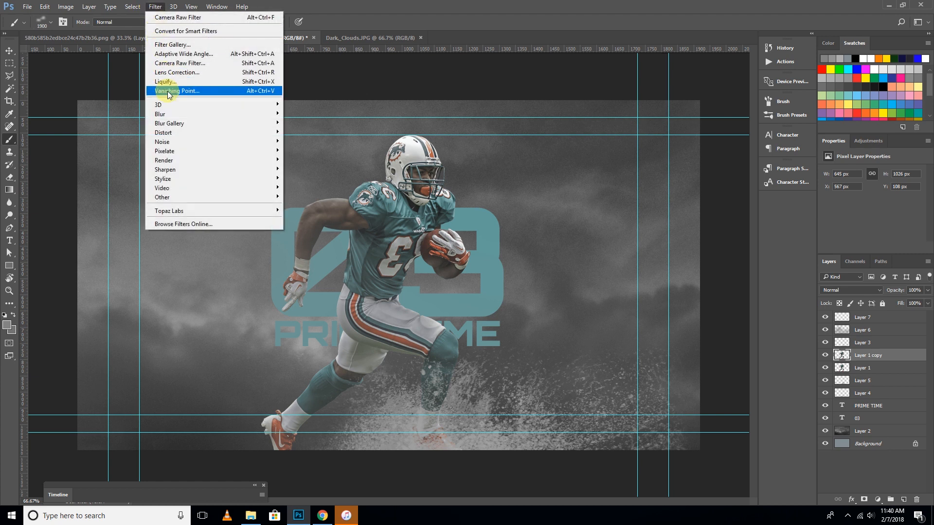
{"action": "mouse_move", "coordinate": [168, 113]}
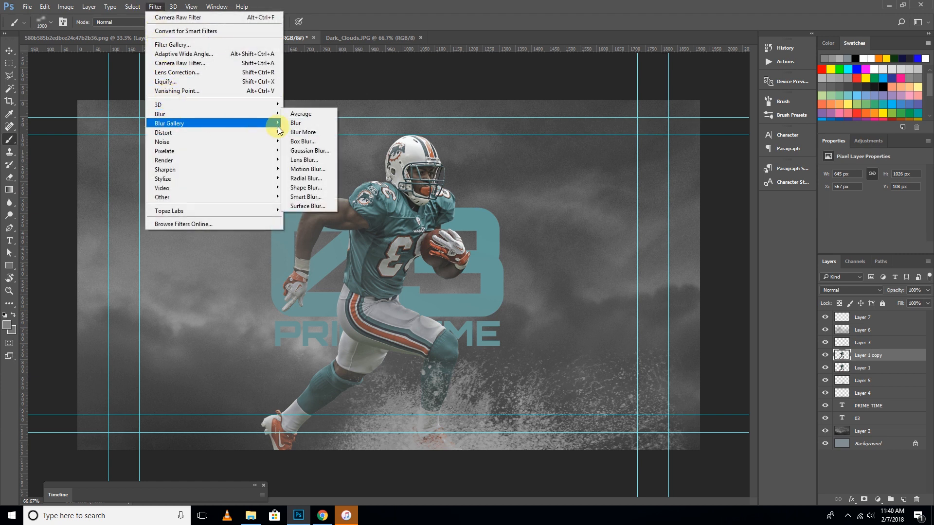
{"action": "left_click", "coordinate": [311, 168]}
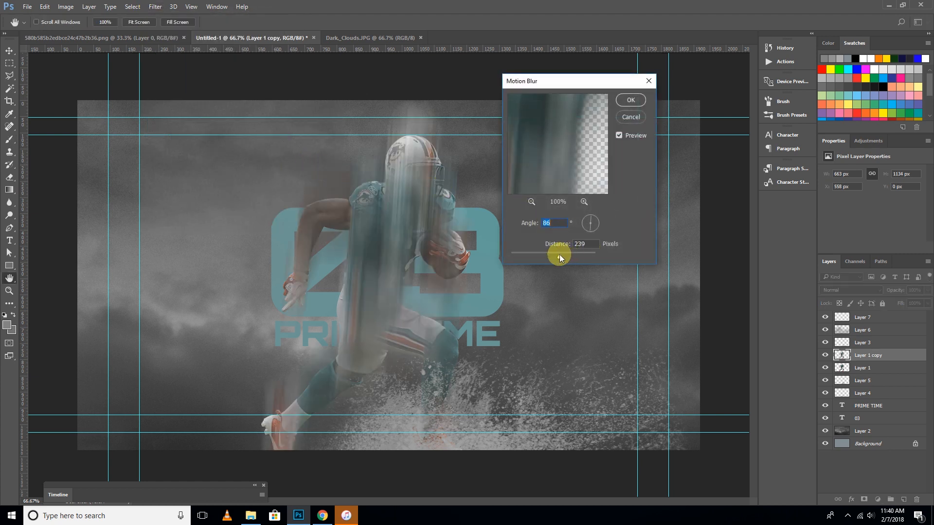
{"action": "left_click_drag", "start_coordinate": [559, 255], "coordinate": [535, 253]}
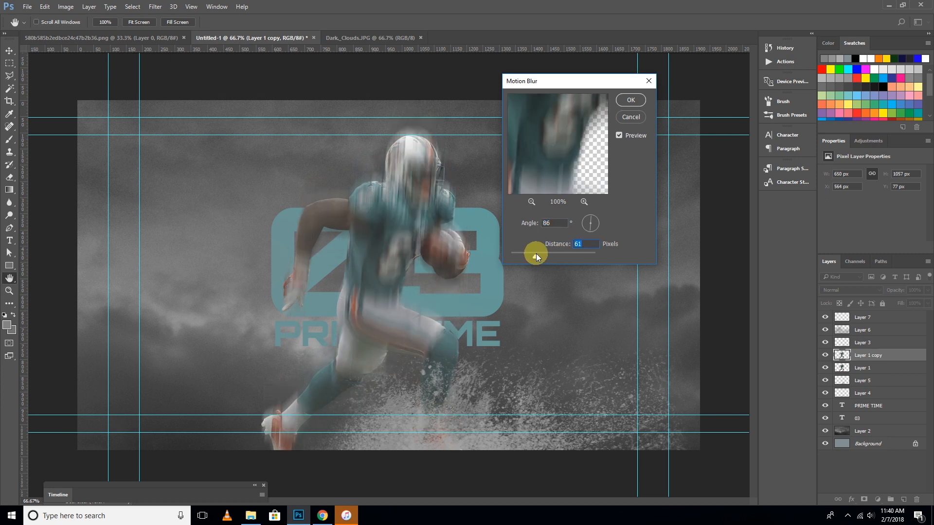
{"action": "left_click_drag", "start_coordinate": [589, 216], "coordinate": [582, 235]}
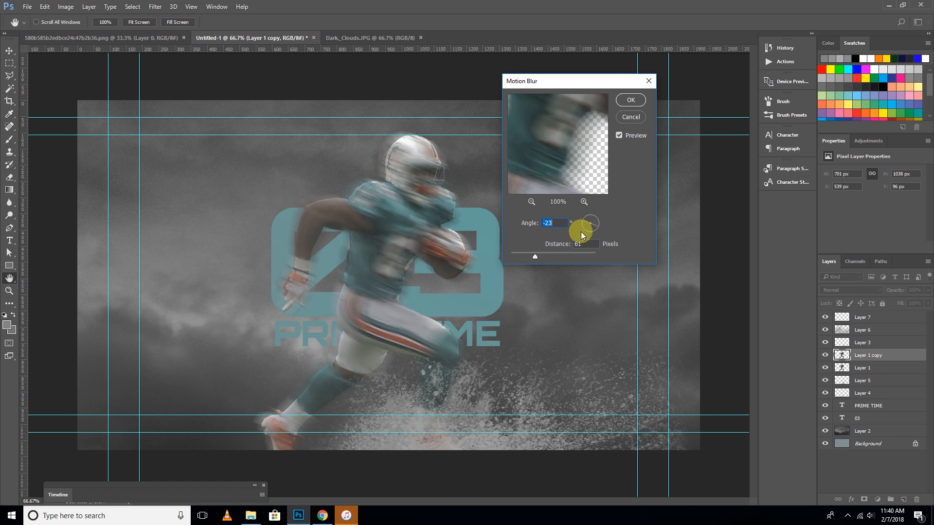
{"action": "left_click_drag", "start_coordinate": [535, 259], "coordinate": [567, 257]}
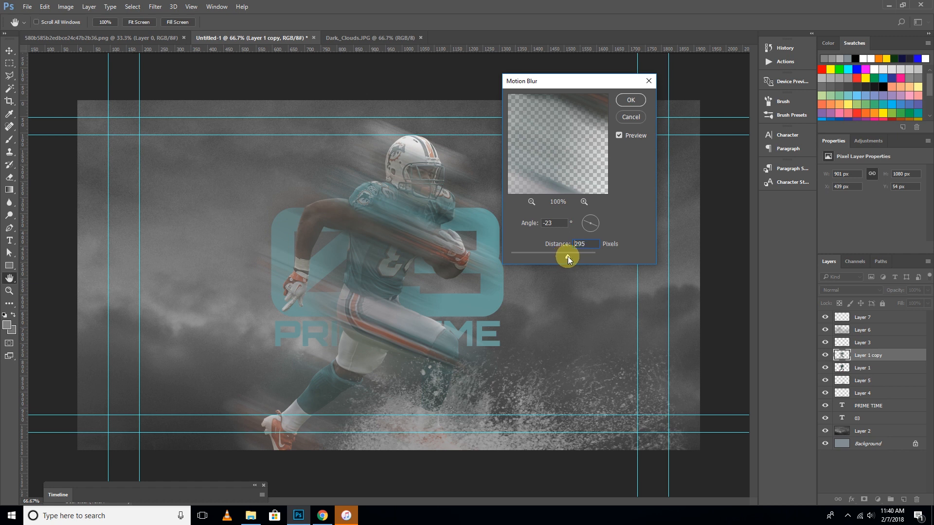
{"action": "left_click", "coordinate": [629, 100]}
Step: Place the blurred copy directly beneath the original player layer and add a layer mask to it
{"action": "key", "text": "b"}
{"action": "left_click_drag", "start_coordinate": [843, 359], "coordinate": [845, 372]}
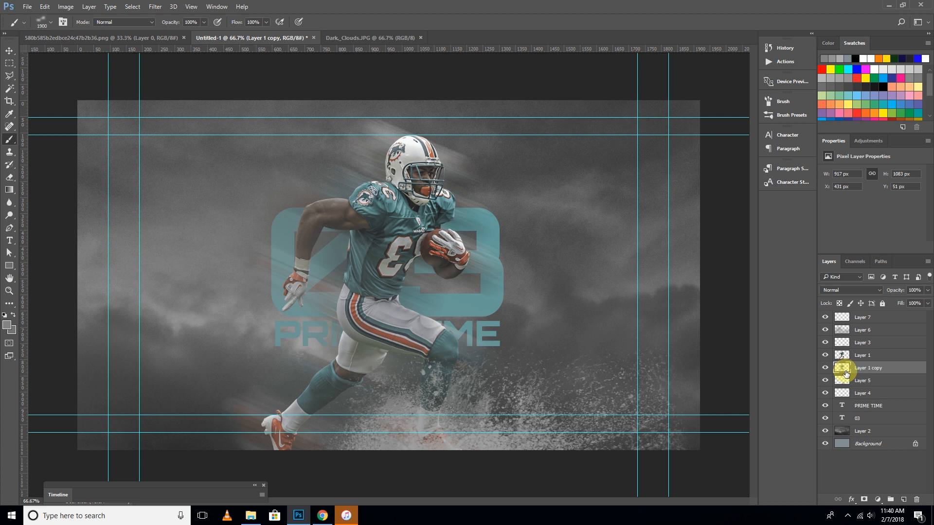
{"action": "left_click", "coordinate": [864, 501]}
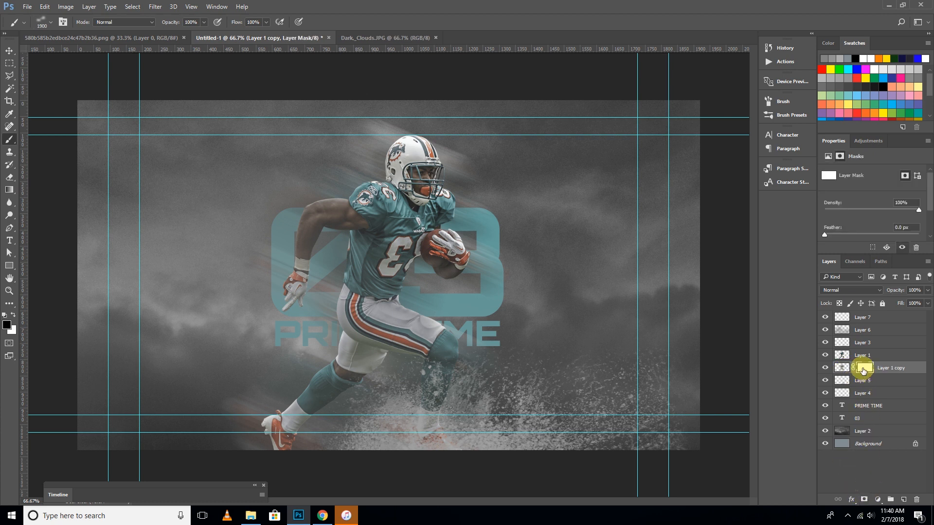
Step: Choose a soft round brush, shrink it, and paint black on the mask to hide the blur streaks in front of the player
{"action": "left_click", "coordinate": [51, 22]}
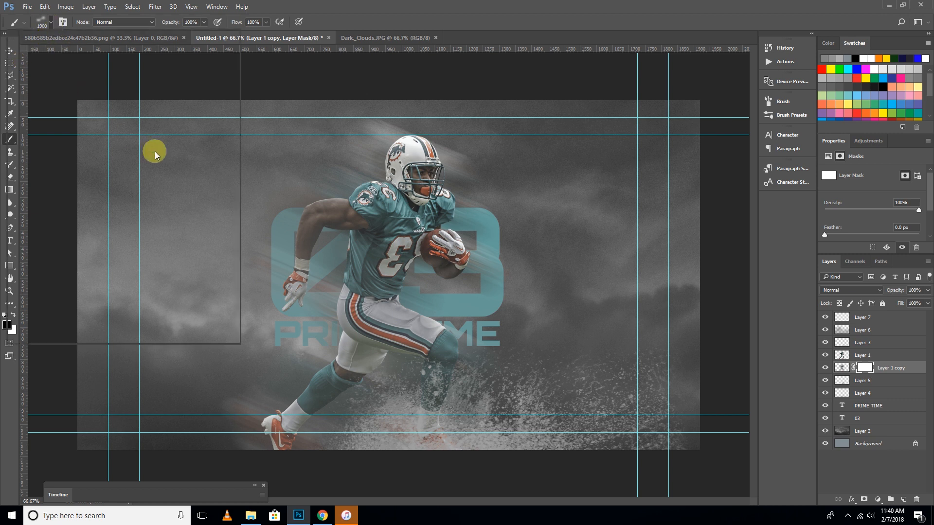
{"action": "left_click_drag", "start_coordinate": [215, 191], "coordinate": [211, 113]}
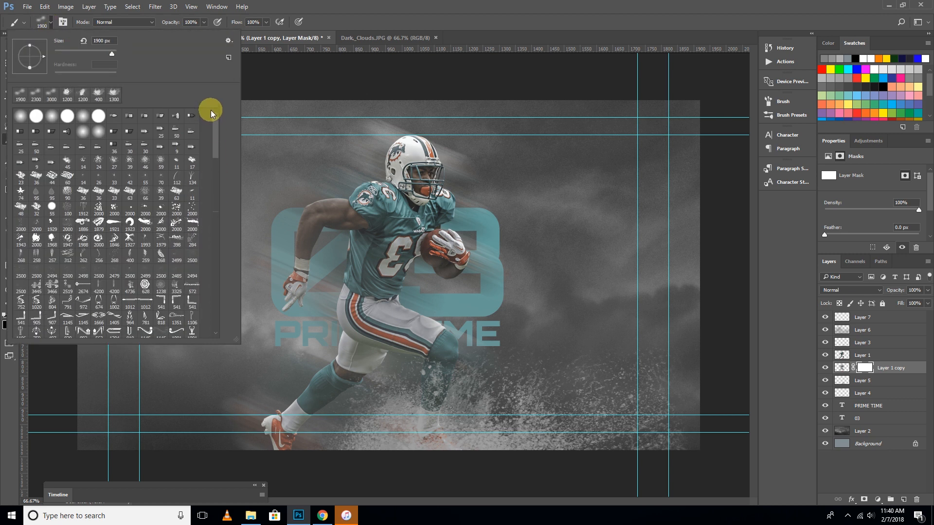
{"action": "double_click", "coordinate": [84, 119]}
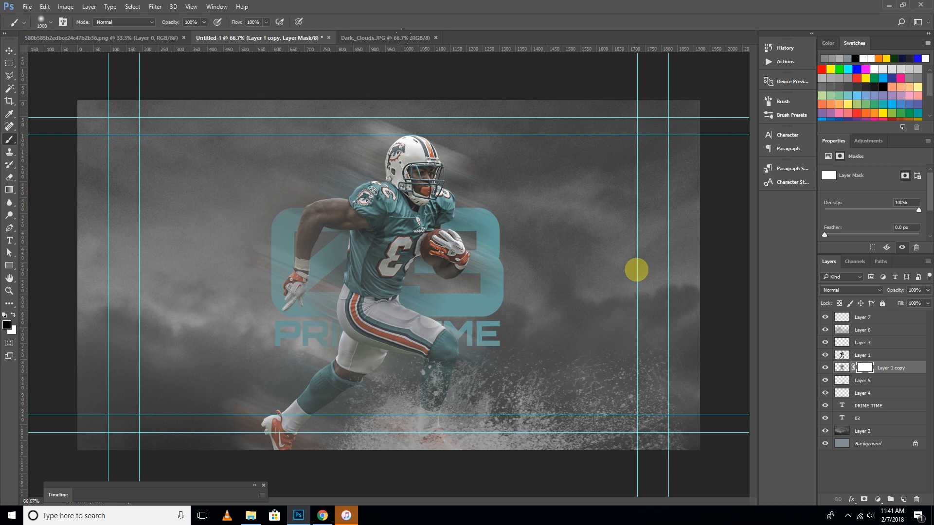
{"action": "key", "text": "bracketleft"}
{"action": "key", "text": "bracketleft"}
{"action": "key", "text": "bracketleft"}
{"action": "key", "text": "bracketleft"}
{"action": "key", "text": "bracketleft"}
{"action": "key", "text": "bracketleft"}
{"action": "key", "text": "bracketleft"}
{"action": "key", "text": "bracketleft"}
{"action": "key", "text": "bracketleft"}
{"action": "key", "text": "bracketleft"}
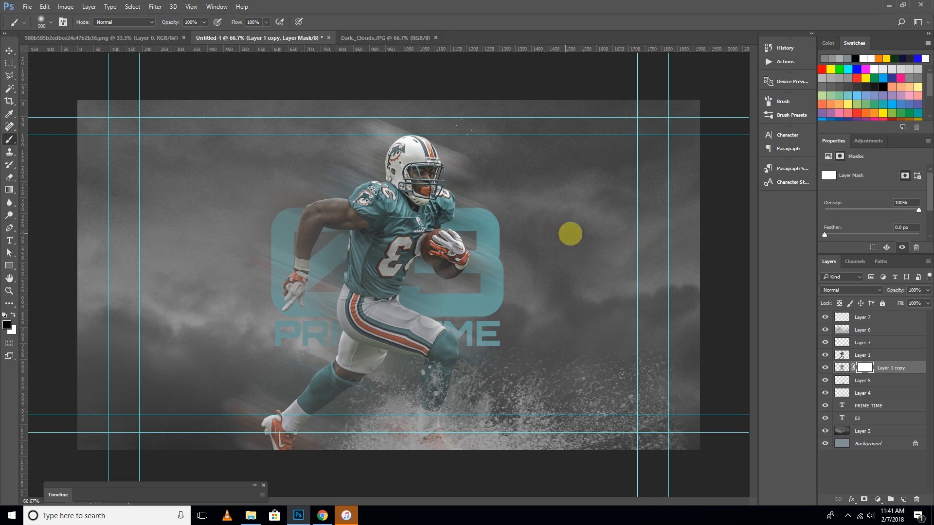
{"action": "left_click", "coordinate": [538, 232]}
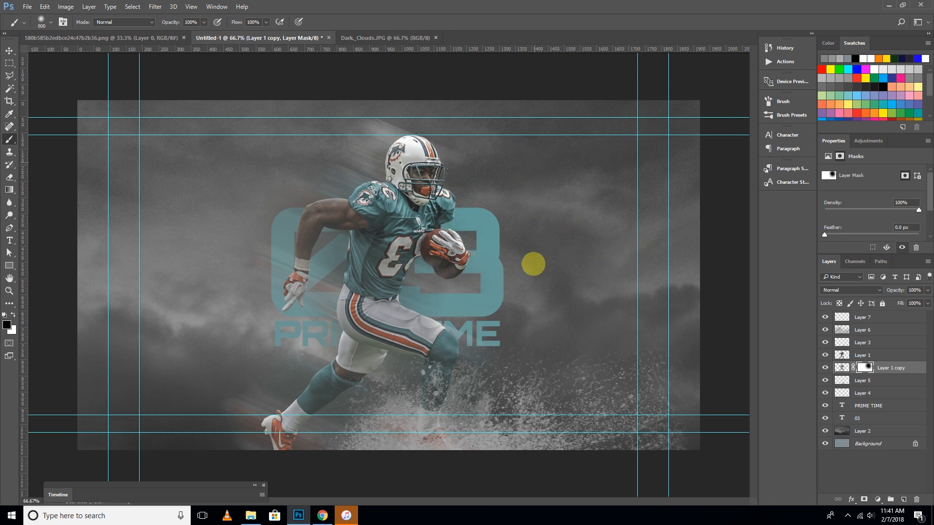
{"action": "left_click", "coordinate": [541, 325]}
{"action": "left_click", "coordinate": [526, 341]}
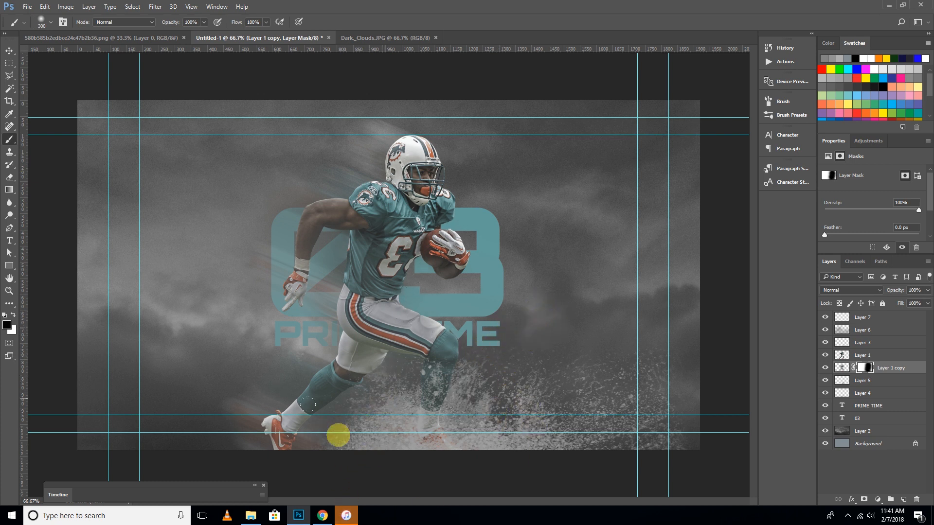
Step: Reduce the brush to 300 px and mask out the blur around the player's lower legs
{"action": "key", "text": "bracketleft"}
{"action": "key", "text": "bracketleft"}
{"action": "key", "text": "bracketleft"}
{"action": "key", "text": "bracketleft"}
{"action": "key", "text": "bracketleft"}
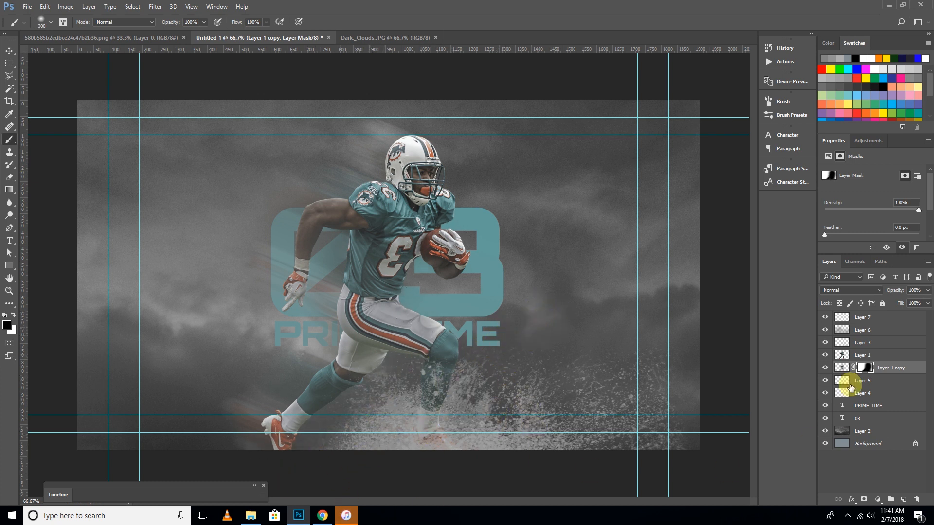
{"action": "left_click", "coordinate": [842, 356]}
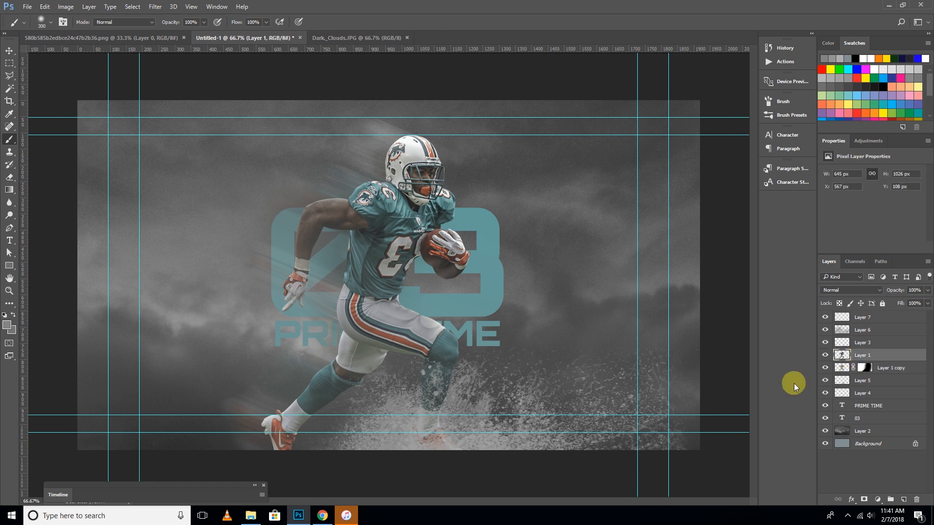
{"action": "left_click", "coordinate": [860, 320]}
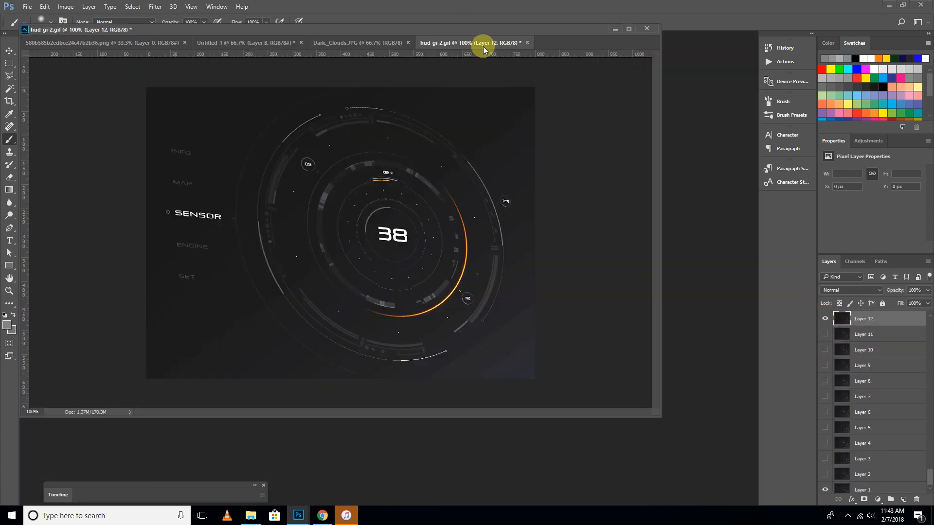
Step: Float hud-gi-2.gif in its own window, copy its HUD layer into the player graphic over the player, and minimize the GIF window
{"action": "left_click_drag", "start_coordinate": [483, 43], "coordinate": [467, 203]}
{"action": "left_click", "coordinate": [9, 51]}
{"action": "left_click_drag", "start_coordinate": [681, 290], "coordinate": [314, 157]}
{"action": "left_click_drag", "start_coordinate": [908, 204], "coordinate": [732, 290]}
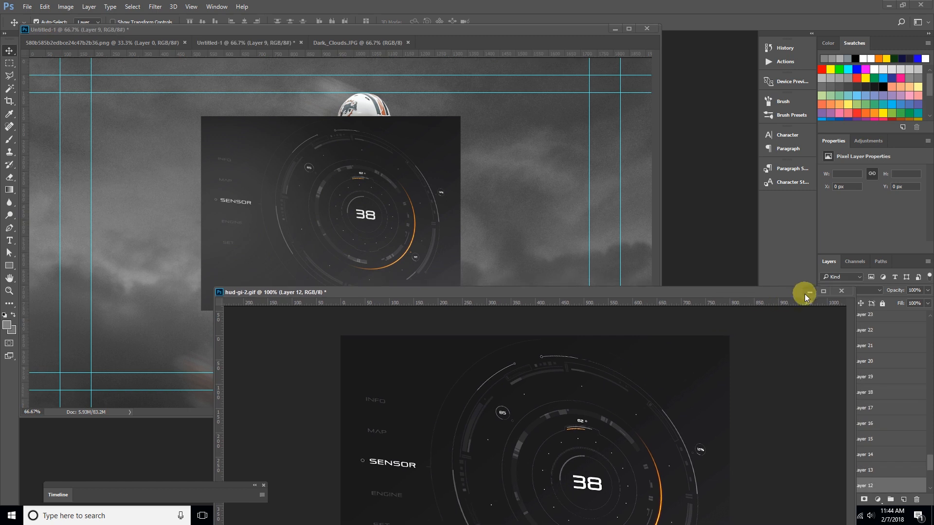
{"action": "left_click", "coordinate": [806, 290]}
Step: Set the HUD layer's blend mode to Screen
{"action": "right_click", "coordinate": [882, 346]}
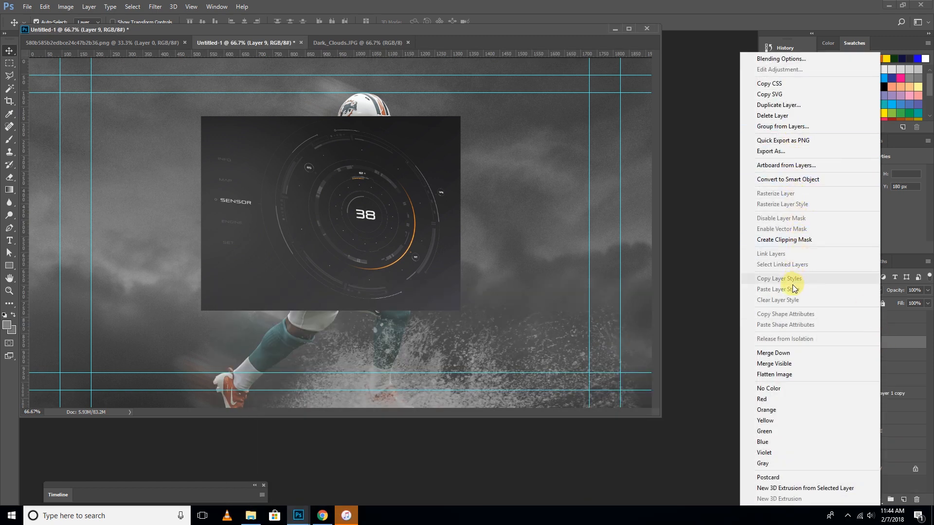
{"action": "left_click", "coordinate": [890, 339]}
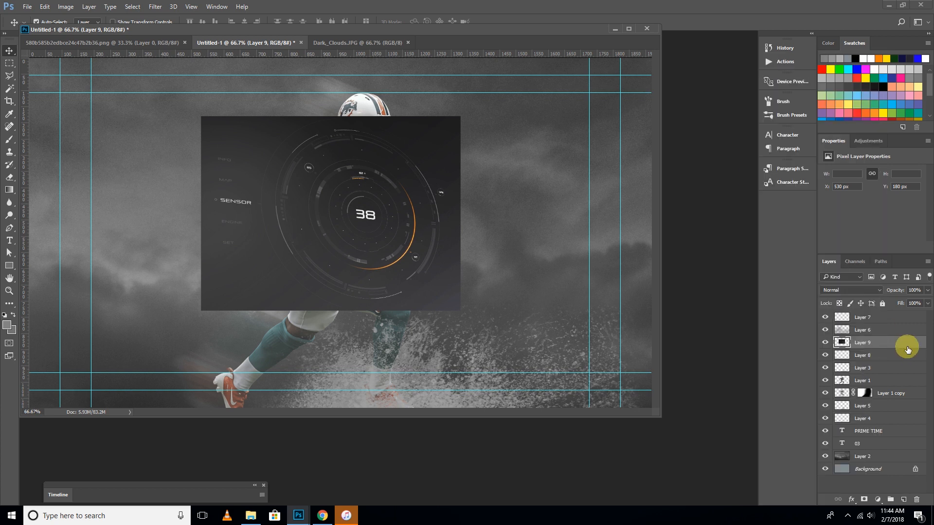
{"action": "left_click", "coordinate": [862, 290]}
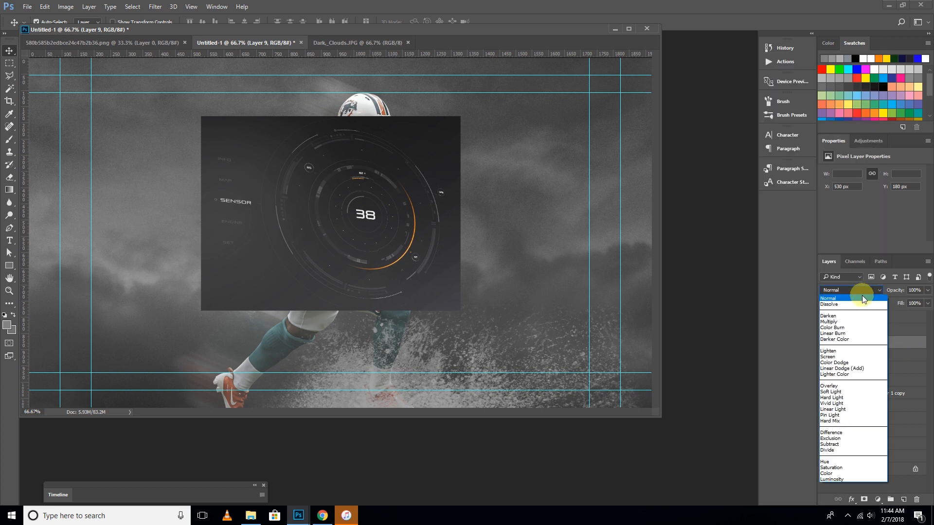
{"action": "left_click", "coordinate": [842, 356]}
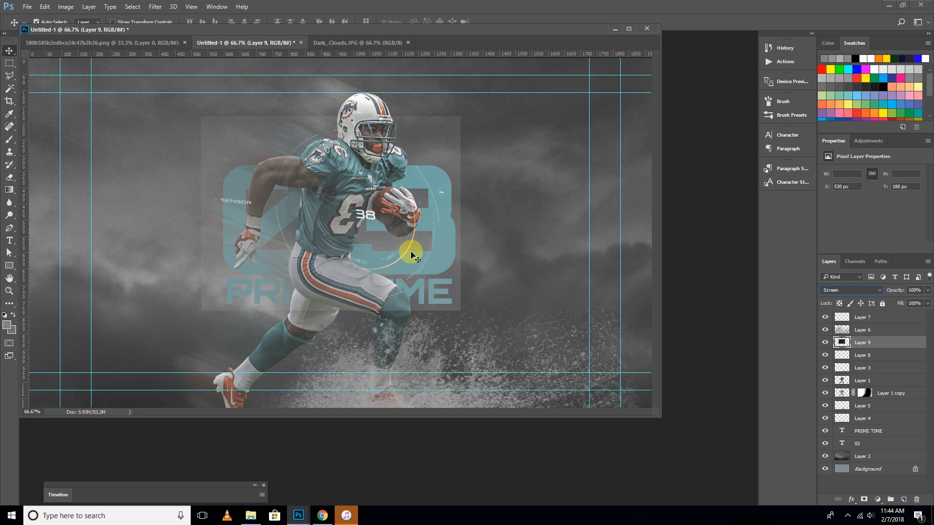
Step: Apply Levels to the HUD layer with a black input level of 18 and darker midtones
{"action": "left_click", "coordinate": [45, 7]}
{"action": "mouse_move", "coordinate": [65, 7]}
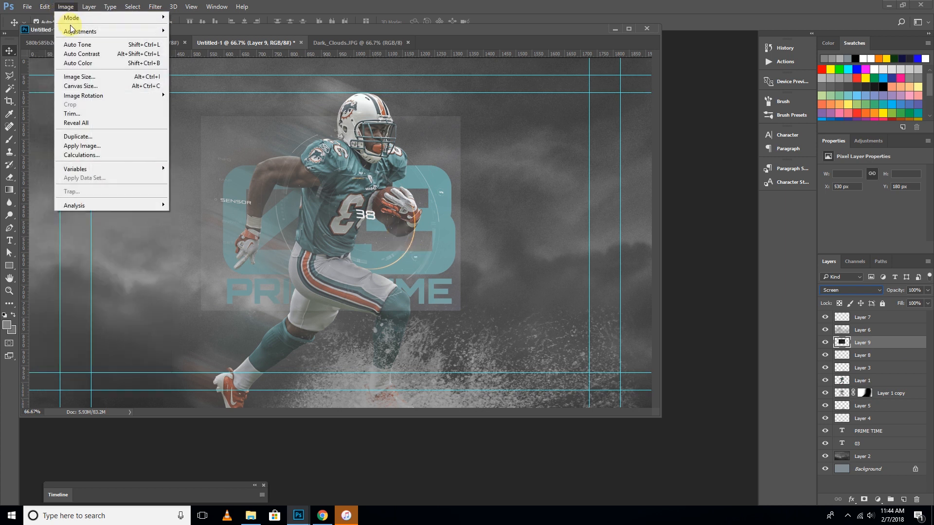
{"action": "mouse_move", "coordinate": [73, 31]}
{"action": "left_click", "coordinate": [246, 48]}
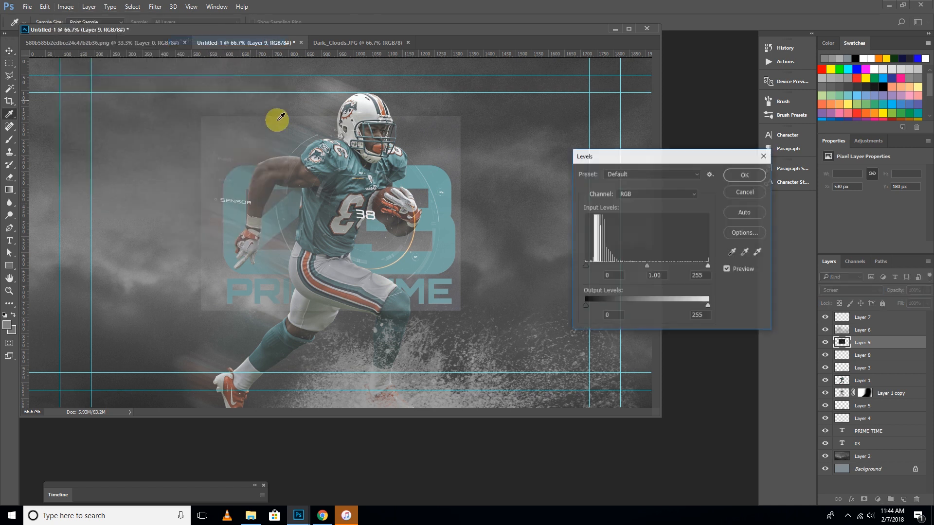
{"action": "mouse_move", "coordinate": [590, 269]}
{"action": "left_mouse_down"}
{"action": "mouse_move", "coordinate": [623, 271]}
{"action": "mouse_move", "coordinate": [594, 270]}
{"action": "left_mouse_up"}
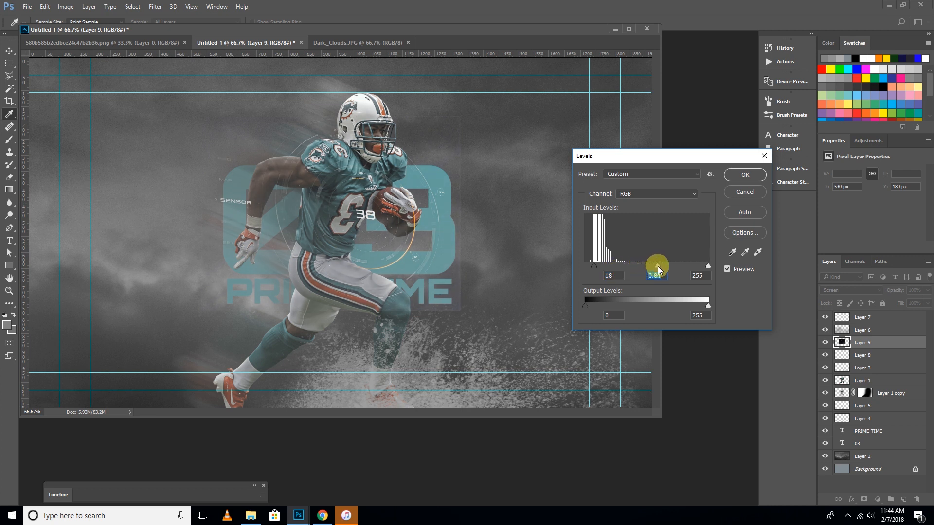
{"action": "left_click", "coordinate": [755, 178]}
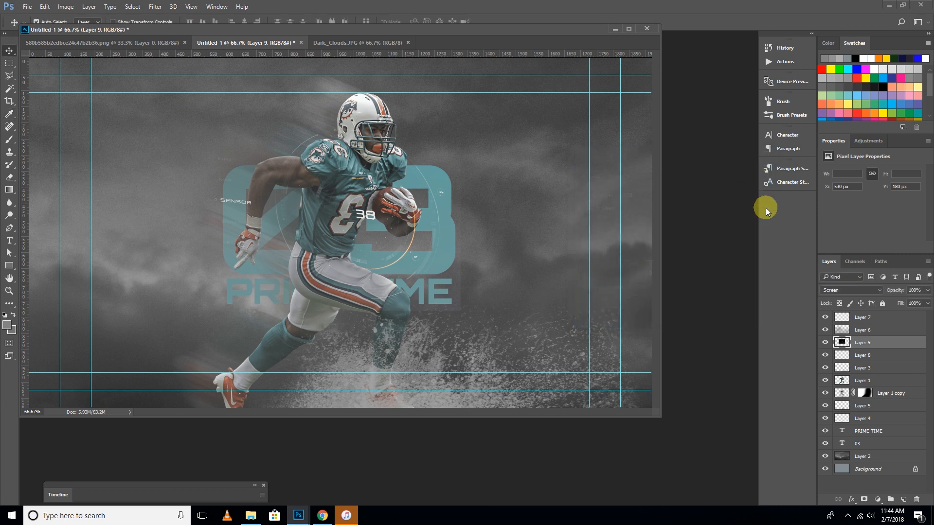
Step: Add a layer mask to the HUD layer and paint out its visible lower edge around the player's knee
{"action": "left_click", "coordinate": [863, 500]}
{"action": "key", "text": "b"}
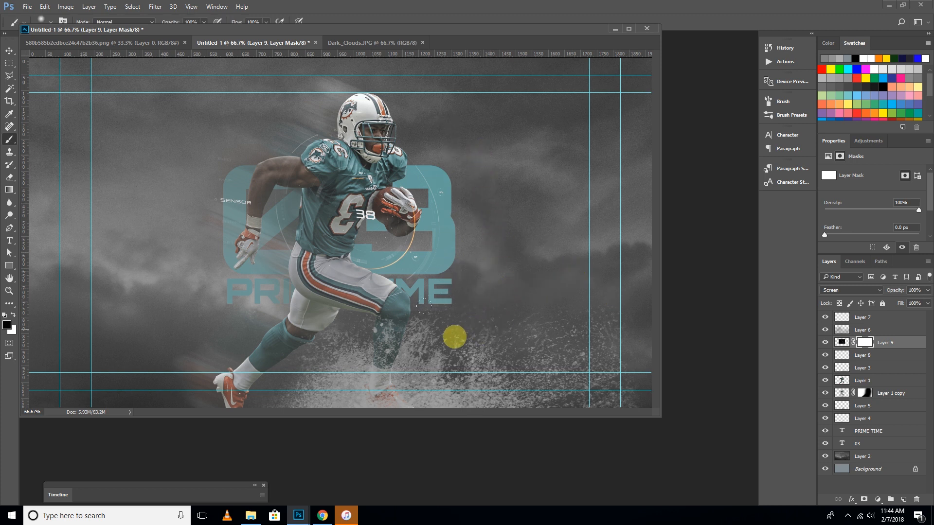
{"action": "mouse_move", "coordinate": [309, 318]}
{"action": "left_mouse_down"}
{"action": "mouse_move", "coordinate": [255, 308]}
{"action": "mouse_move", "coordinate": [361, 333]}
{"action": "mouse_move", "coordinate": [432, 307]}
{"action": "mouse_move", "coordinate": [436, 289]}
{"action": "left_mouse_up"}
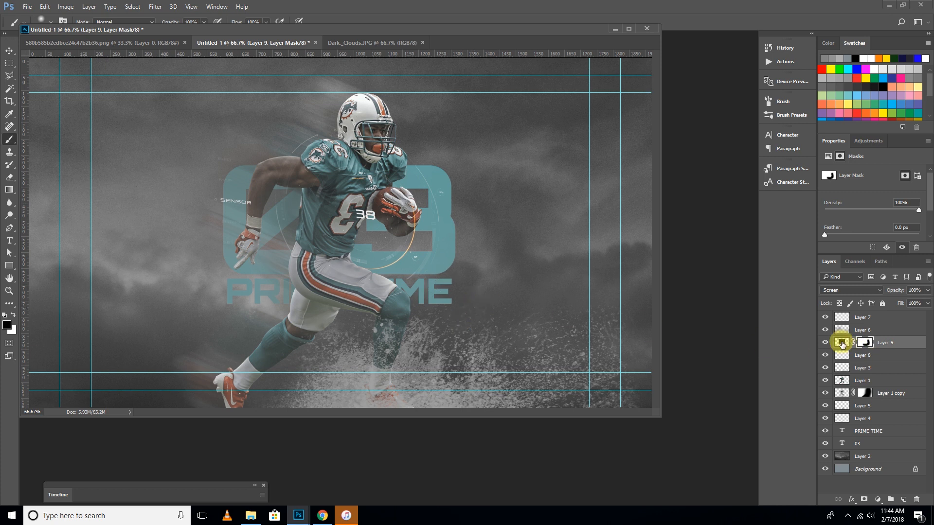
Step: Load the player's outline as a selection and paint the HUD layer's mask to hide the HUD over his body, arms and ball
{"action": "left_click", "coordinate": [841, 384], "text": "ctrl"}
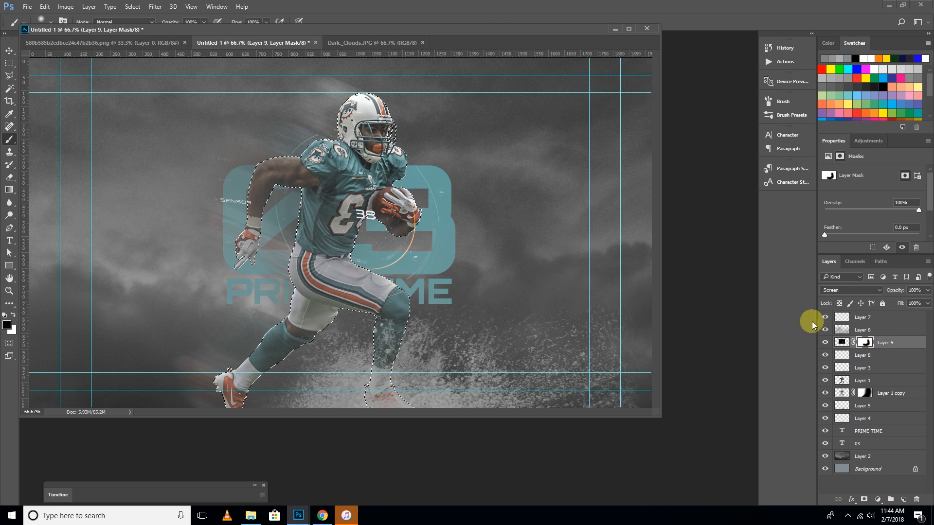
{"action": "key", "text": "ctrl+plus"}
{"action": "key", "text": "ctrl+plus"}
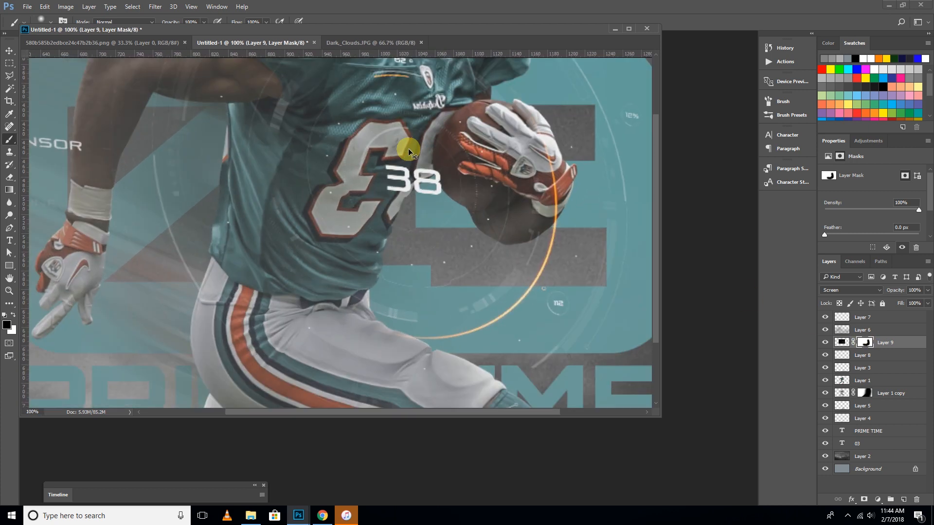
{"action": "left_click_drag", "start_coordinate": [396, 144], "coordinate": [385, 298]}
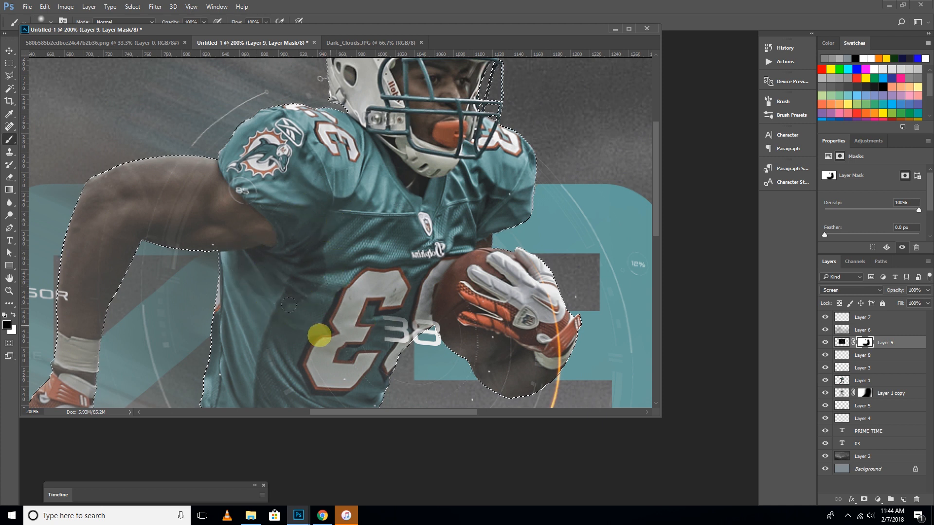
{"action": "left_click_drag", "start_coordinate": [329, 350], "coordinate": [329, 211]}
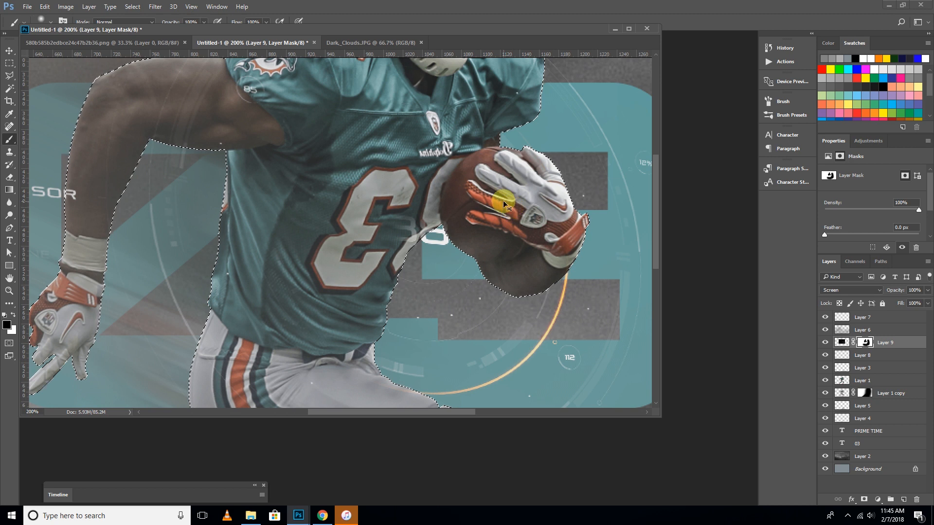
{"action": "key", "text": "ctrl+0"}
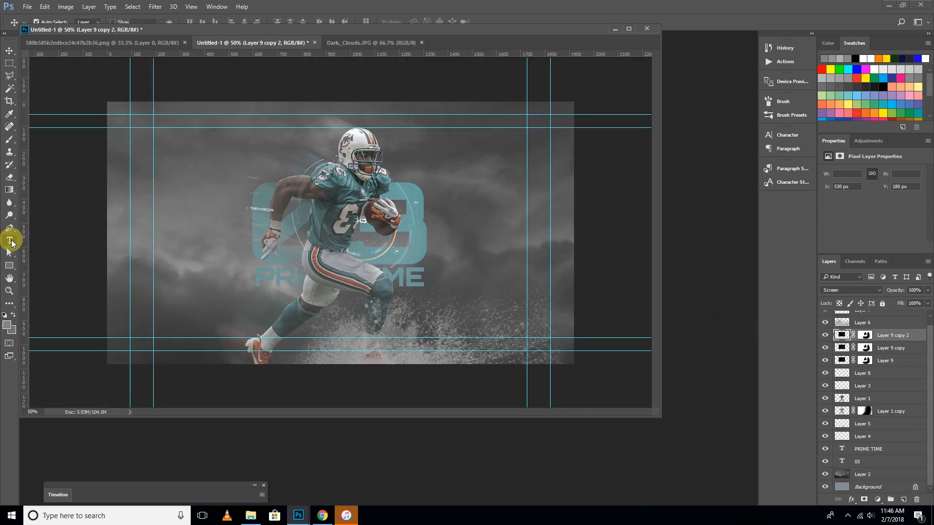
Step: Add the text "SENSOR" in 12 pt Orbitron to the sky beside the player and colour it white
{"action": "left_click", "coordinate": [11, 241]}
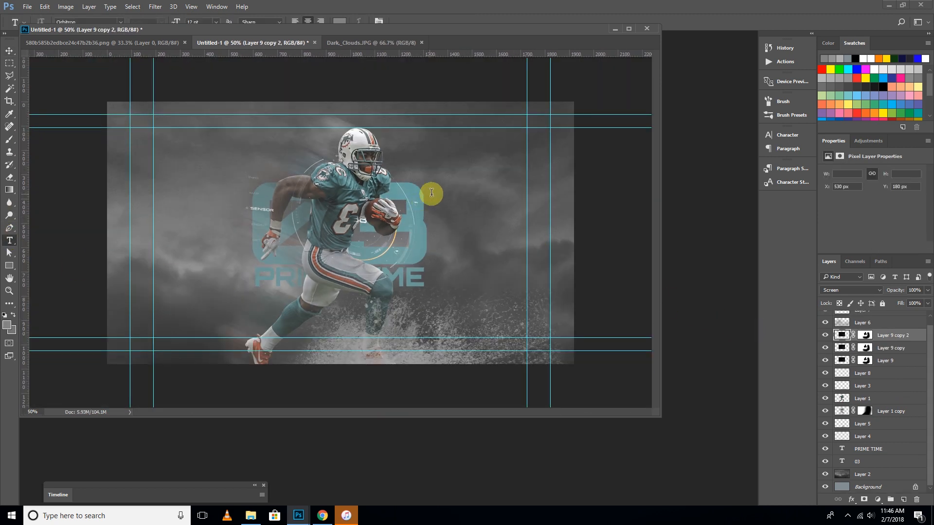
{"action": "left_click", "coordinate": [465, 199]}
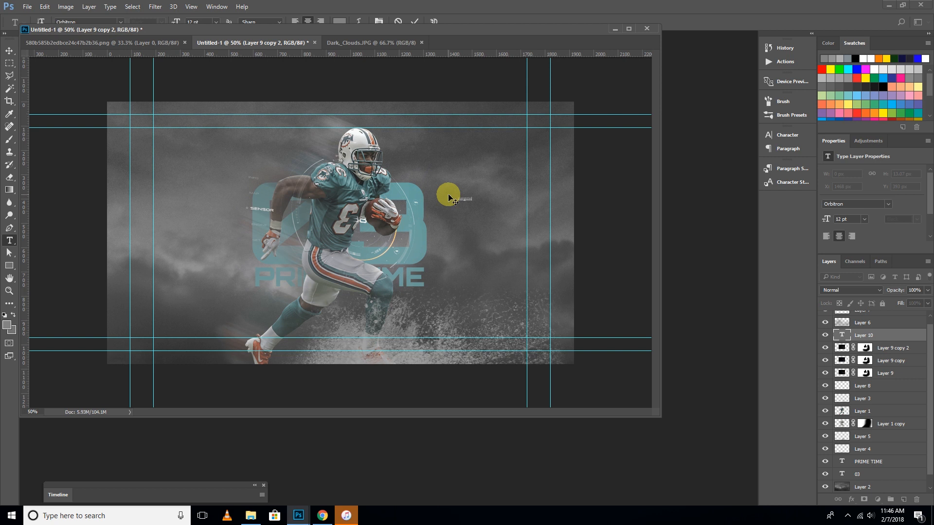
{"action": "left_click", "coordinate": [841, 336]}
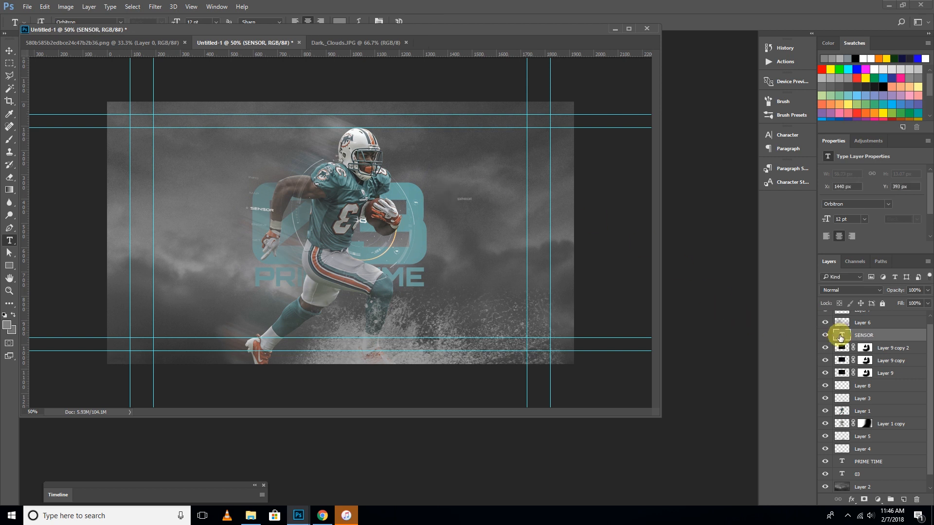
{"action": "double_click", "coordinate": [840, 335]}
{"action": "left_click", "coordinate": [340, 20]}
{"action": "left_click_drag", "start_coordinate": [503, 193], "coordinate": [407, 52]}
{"action": "left_click", "coordinate": [695, 126]}
{"action": "left_click", "coordinate": [9, 50]}
{"action": "right_click", "coordinate": [467, 203]}
{"action": "left_click", "coordinate": [498, 207]}
{"action": "right_click", "coordinate": [468, 201]}
{"action": "right_click", "coordinate": [467, 201]}
{"action": "left_click", "coordinate": [487, 216]}
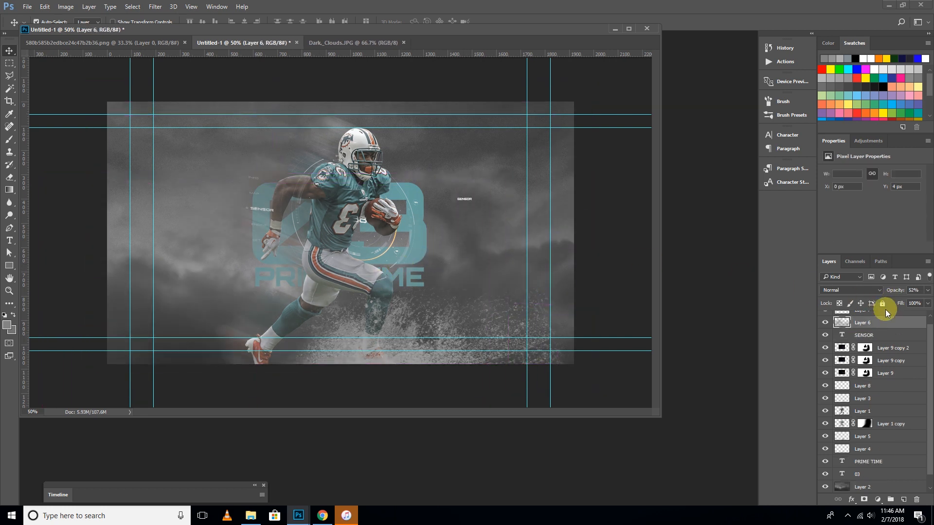
Step: Duplicate the SENSOR text layer as "RACE" and place the copy lower down, beside the player's raised knee
{"action": "right_click", "coordinate": [869, 338]}
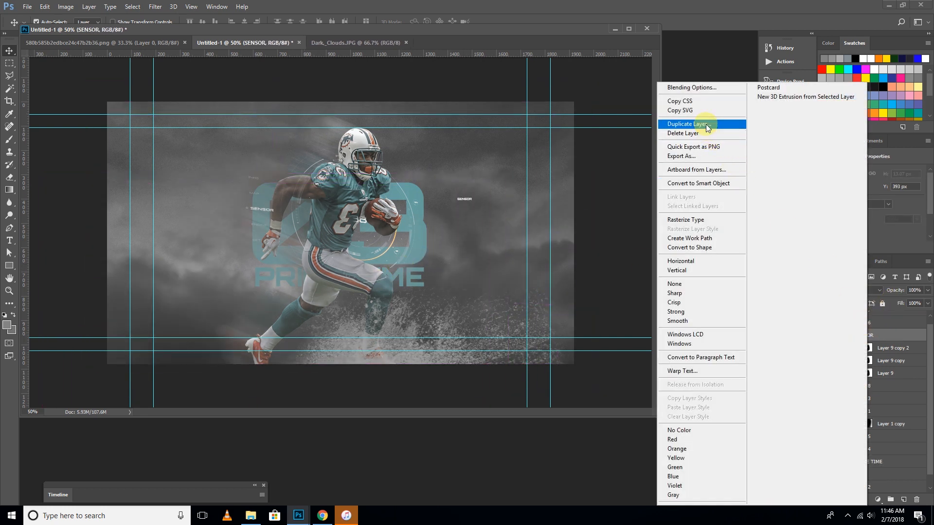
{"action": "left_click", "coordinate": [705, 124]}
{"action": "double_click", "coordinate": [839, 339]}
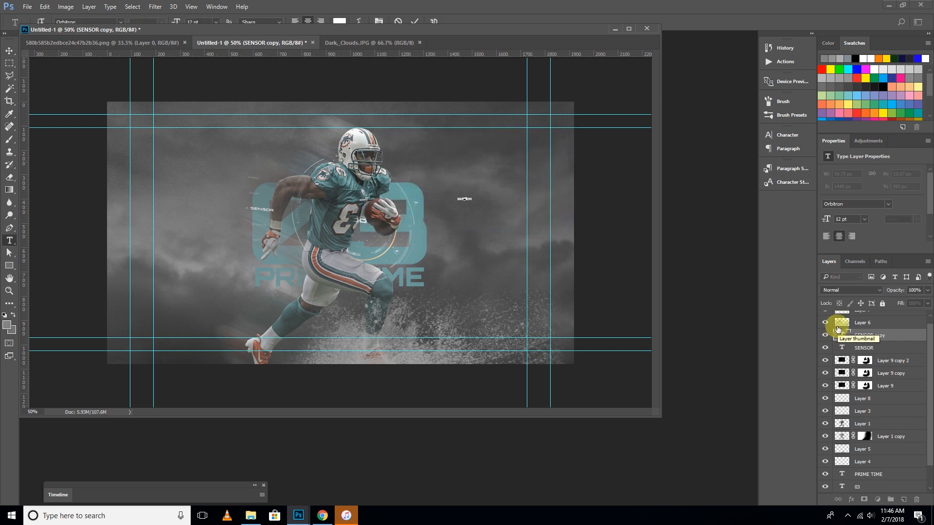
{"action": "left_click", "coordinate": [10, 50]}
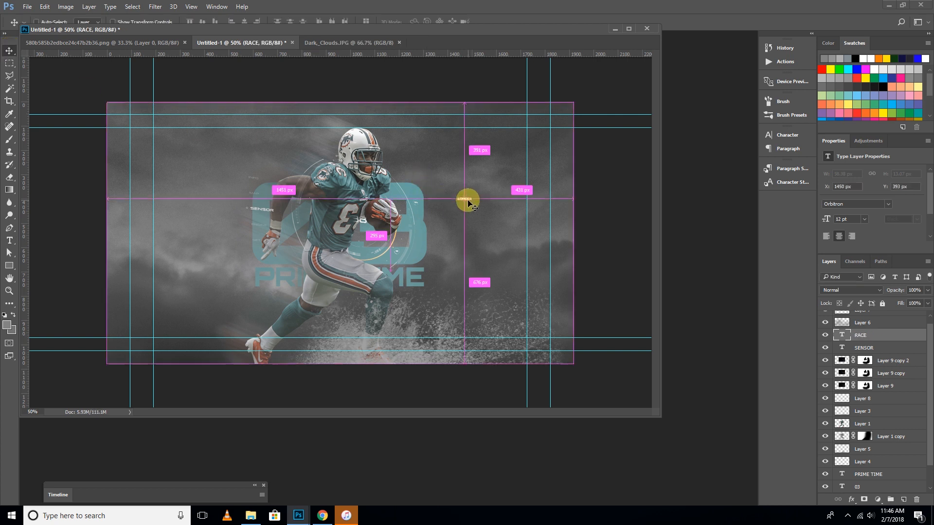
{"action": "key", "text": "ctrl+t"}
{"action": "scroll", "coordinate": [455, 199], "scroll_direction": "up", "scroll_amount": 2}
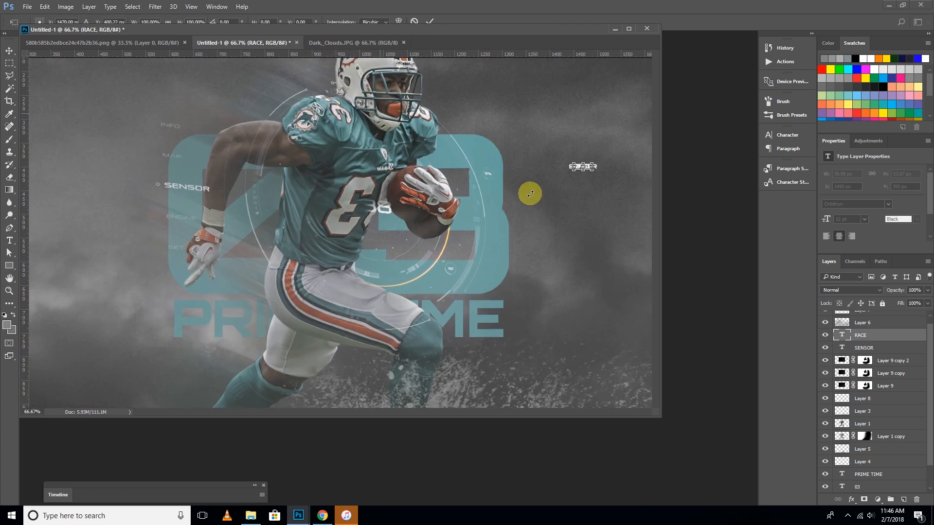
{"action": "left_click_drag", "start_coordinate": [592, 168], "coordinate": [568, 350]}
{"action": "key", "text": "Return"}
{"action": "right_click", "coordinate": [572, 351]}
{"action": "left_click", "coordinate": [576, 358]}
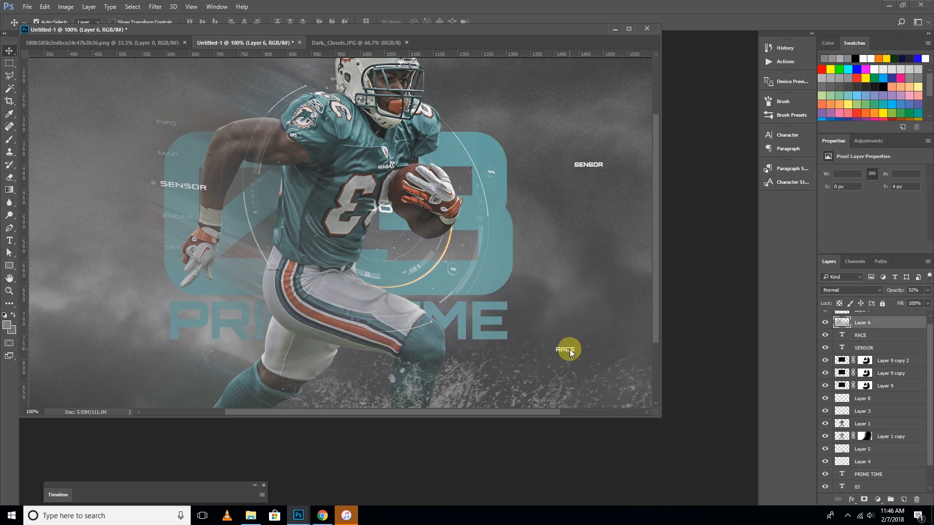
{"action": "left_click", "coordinate": [861, 335]}
{"action": "right_click", "coordinate": [567, 350]}
{"action": "left_click_drag", "start_coordinate": [603, 314], "coordinate": [607, 303]}
{"action": "key", "text": "ctrl+z"}
Step: Duplicate the RACE text layer as "WIN" and place the copy up and to the right of RACE
{"action": "right_click", "coordinate": [872, 336]}
{"action": "left_click", "coordinate": [713, 125]}
{"action": "key", "text": "Return"}
{"action": "double_click", "coordinate": [842, 334]}
{"action": "type", "text": "WIN"}
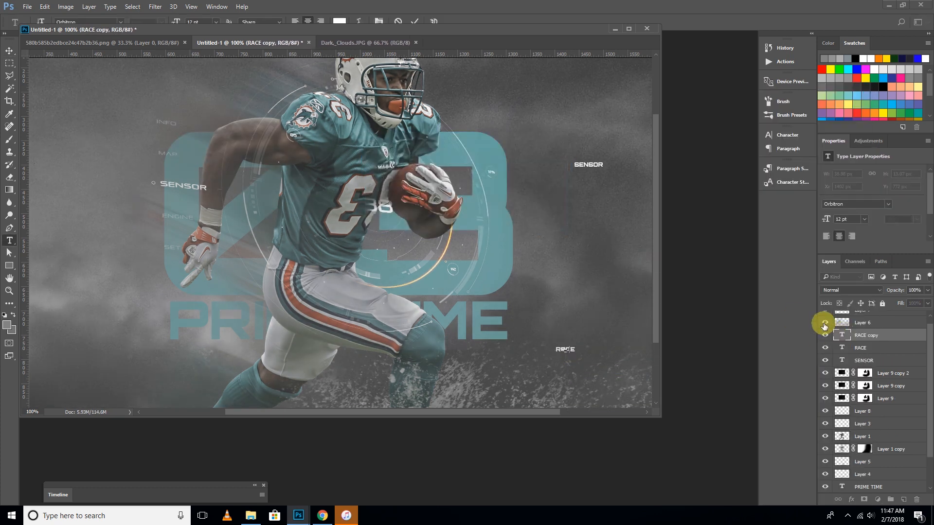
{"action": "left_click", "coordinate": [9, 50]}
{"action": "left_click_drag", "start_coordinate": [562, 347], "coordinate": [628, 267]}
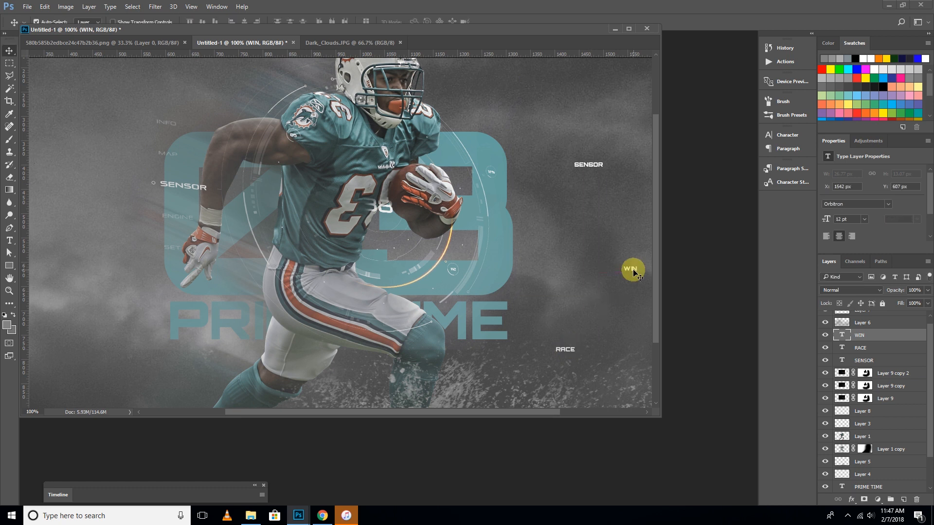
Step: Create a new layer above the small texts and set up a thin brush with white as the paint colour
{"action": "key", "text": "ctrl+minus"}
{"action": "key", "text": "ctrl+minus"}
{"action": "left_click", "coordinate": [905, 500]}
{"action": "left_click", "coordinate": [10, 140]}
{"action": "left_click", "coordinate": [49, 22]}
{"action": "double_click", "coordinate": [110, 121]}
{"action": "key", "text": "ctrl+plus"}
{"action": "key", "text": "ctrl+plus"}
{"action": "key", "text": "ctrl+plus"}
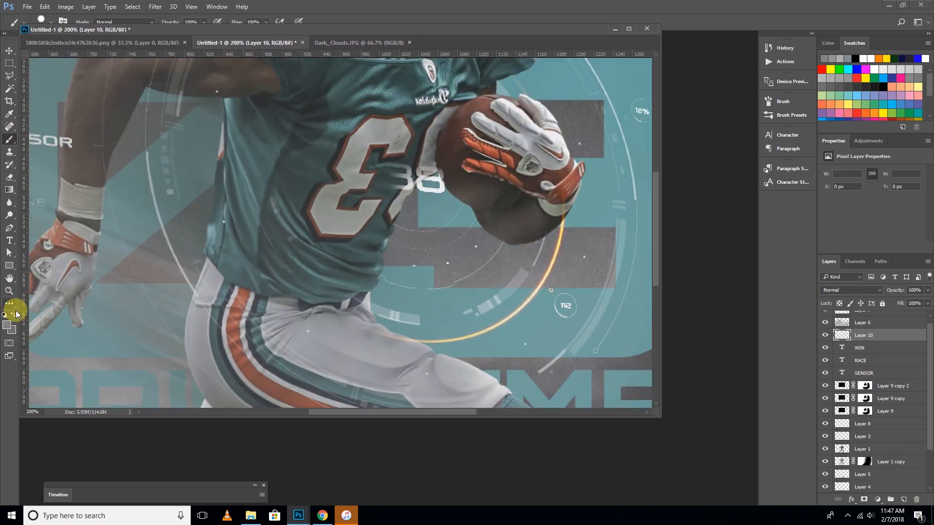
{"action": "left_click", "coordinate": [7, 325]}
{"action": "left_click", "coordinate": [151, 185]}
{"action": "left_click", "coordinate": [681, 125]}
Step: Draw connected straight white lines from the HUD circle's lower edge to RACE and on to WIN
{"action": "left_click_drag", "start_coordinate": [570, 271], "coordinate": [235, 130]}
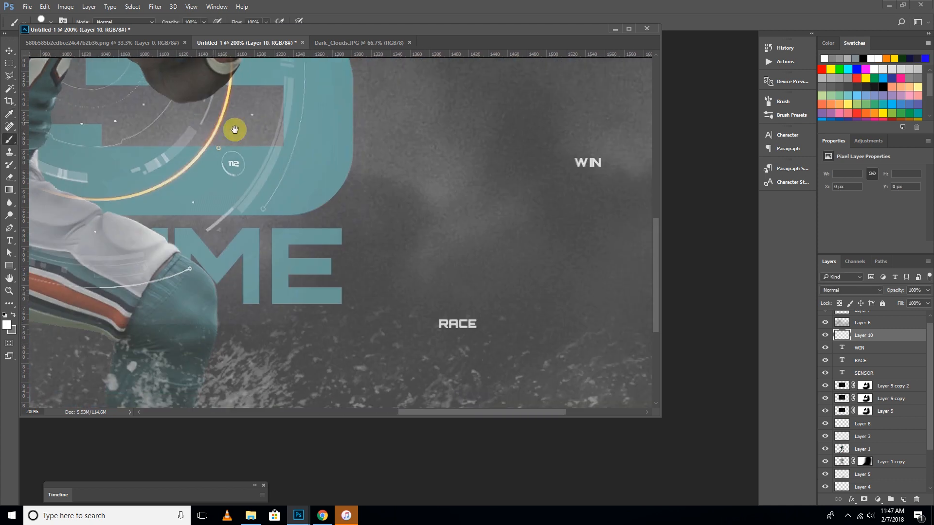
{"action": "left_click", "coordinate": [460, 322], "text": "shift"}
{"action": "left_click", "coordinate": [597, 168], "text": "shift"}
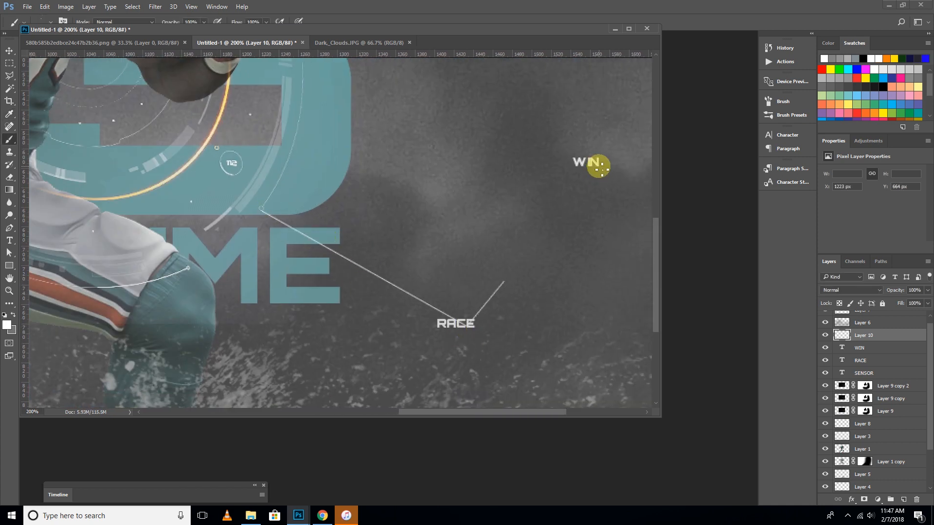
{"action": "key", "text": "ctrl+minus"}
{"action": "key", "text": "ctrl+minus"}
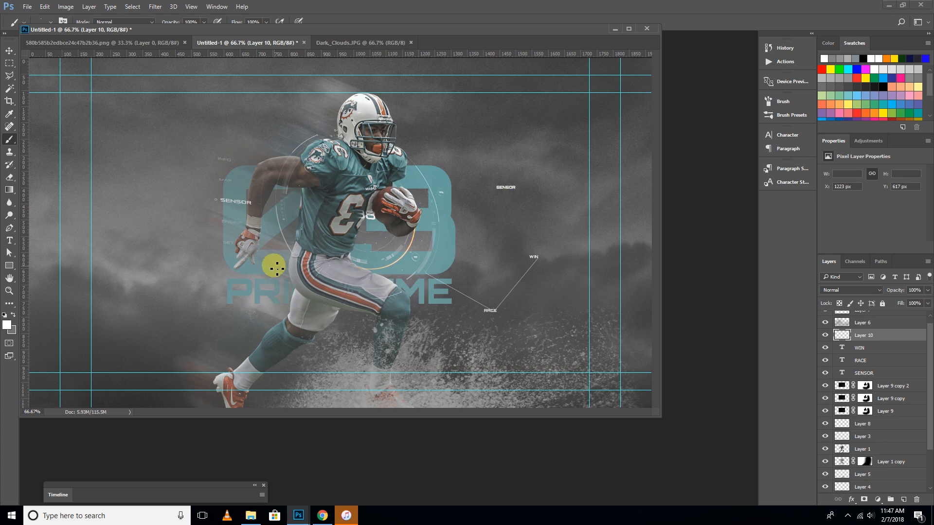
Step: Draw straight white lines from SENSOR to the HUD ring and from SENSOR and WIN to the player's back foot
{"action": "left_click", "coordinate": [501, 189]}
{"action": "left_click", "coordinate": [417, 213], "text": "shift"}
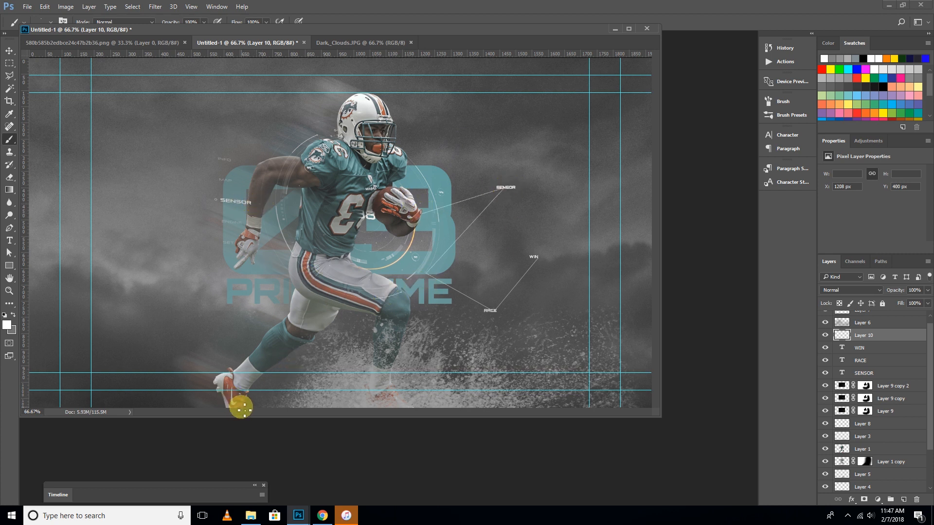
{"action": "left_click", "coordinate": [534, 259]}
{"action": "left_click", "coordinate": [388, 354], "text": "shift"}
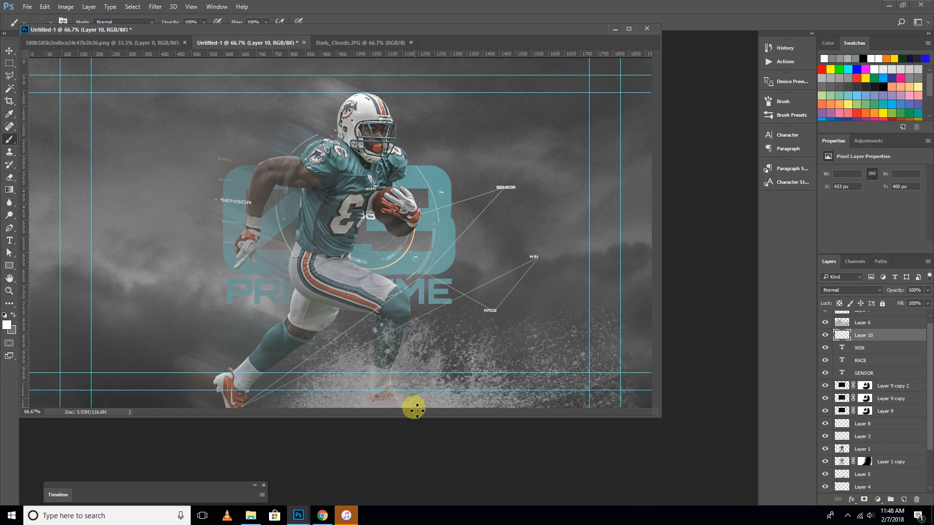
Step: Lower the line layer's opacity to 35% and the WIN, RACE and SENSOR text layers' opacity to 41%
{"action": "left_click", "coordinate": [927, 290]}
{"action": "left_click_drag", "start_coordinate": [892, 302], "coordinate": [891, 304]}
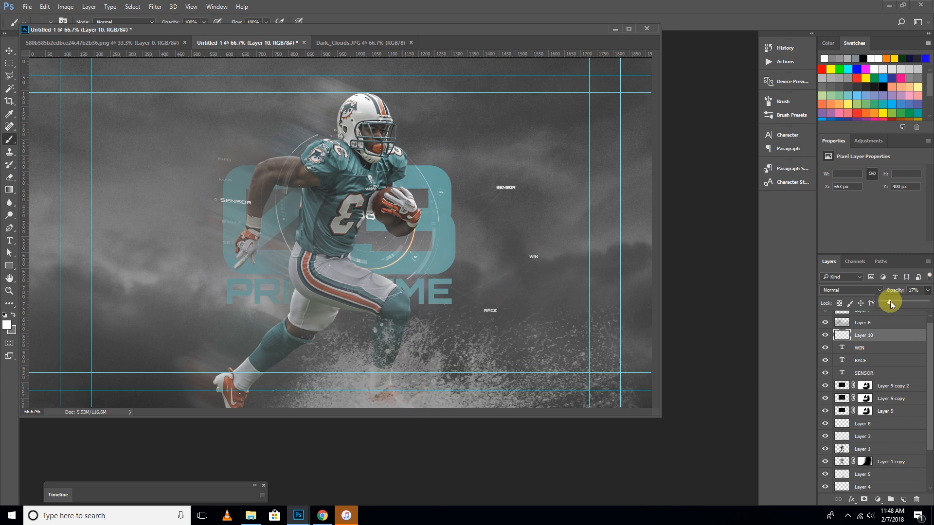
{"action": "left_click", "coordinate": [862, 349]}
{"action": "left_click", "coordinate": [864, 373], "text": "shift"}
{"action": "left_click", "coordinate": [927, 291]}
{"action": "left_click", "coordinate": [901, 302]}
Step: Paint small white dots on the line layer where the lines meet WIN, RACE, SENSOR and the HUD circle
{"action": "left_click", "coordinate": [861, 339]}
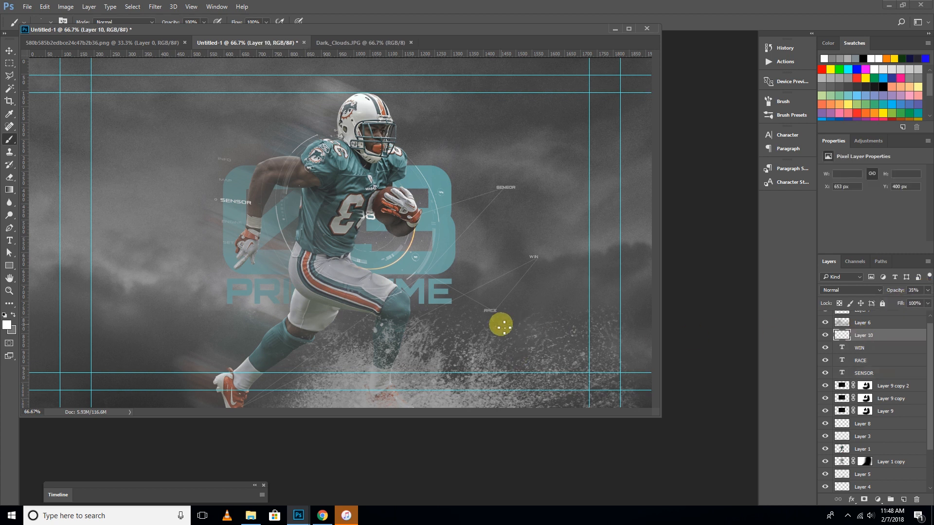
{"action": "left_click", "coordinate": [535, 259]}
{"action": "left_click", "coordinate": [493, 311]}
{"action": "left_click", "coordinate": [426, 273]}
{"action": "left_click", "coordinate": [509, 195]}
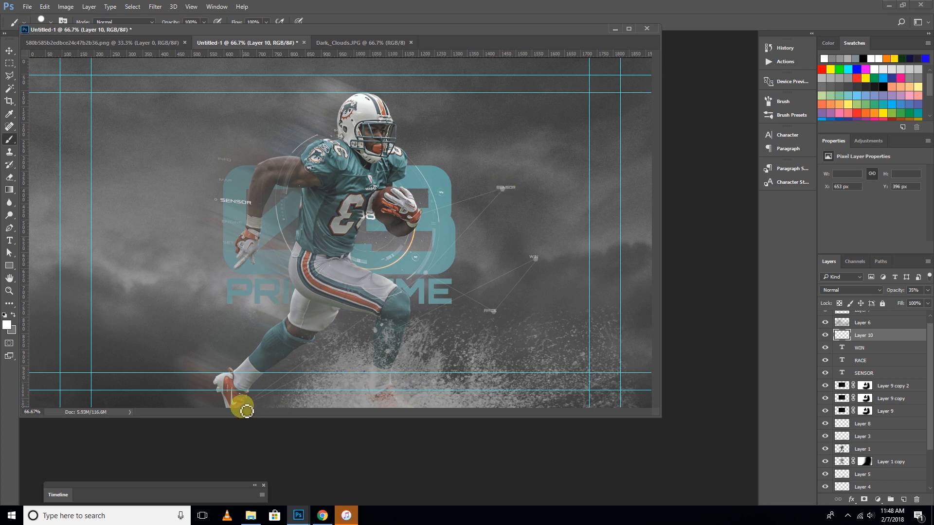
{"action": "left_click", "coordinate": [9, 50]}
{"action": "right_click", "coordinate": [490, 313]}
{"action": "left_click", "coordinate": [501, 328]}
{"action": "left_click_drag", "start_coordinate": [488, 302], "coordinate": [489, 292]}
{"action": "key", "text": "ctrl+z"}
Step: Duplicate the RACE text layer as "003 sec" and place the copy directly above SENSOR
{"action": "right_click", "coordinate": [871, 361]}
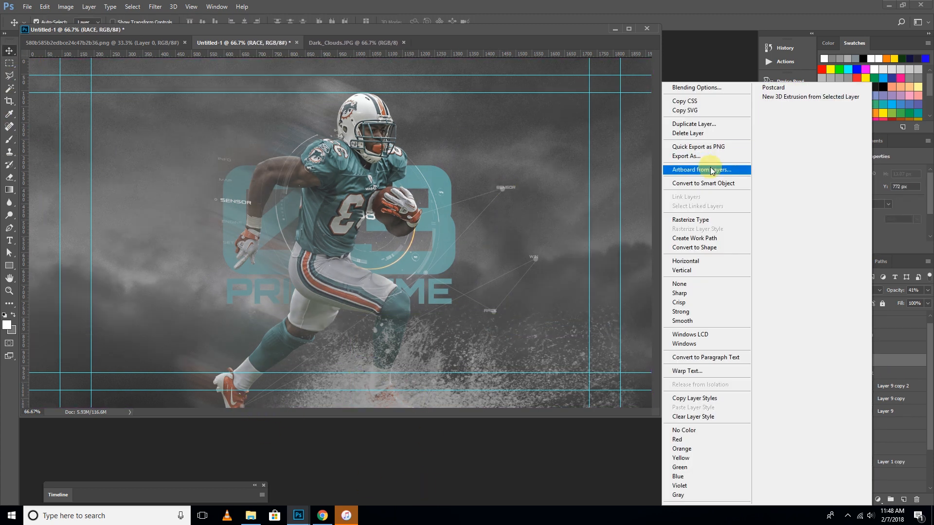
{"action": "left_click", "coordinate": [703, 124]}
{"action": "key", "text": "Return"}
{"action": "double_click", "coordinate": [841, 361]}
{"action": "type", "text": "003 sec"}
{"action": "left_click", "coordinate": [9, 50]}
{"action": "key", "text": "ctrl+t"}
{"action": "left_click_drag", "start_coordinate": [492, 312], "coordinate": [509, 186]}
{"action": "key", "text": "Return"}
{"action": "right_click", "coordinate": [514, 186]}
{"action": "left_click", "coordinate": [525, 200]}
{"action": "left_click_drag", "start_coordinate": [512, 185], "coordinate": [542, 203]}
{"action": "key", "text": "ctrl+z"}
{"action": "key", "text": "ctrl+minus"}
{"action": "key", "text": "ctrl+minus"}
{"action": "key", "text": "ctrl+plus"}
{"action": "key", "text": "ctrl+plus"}
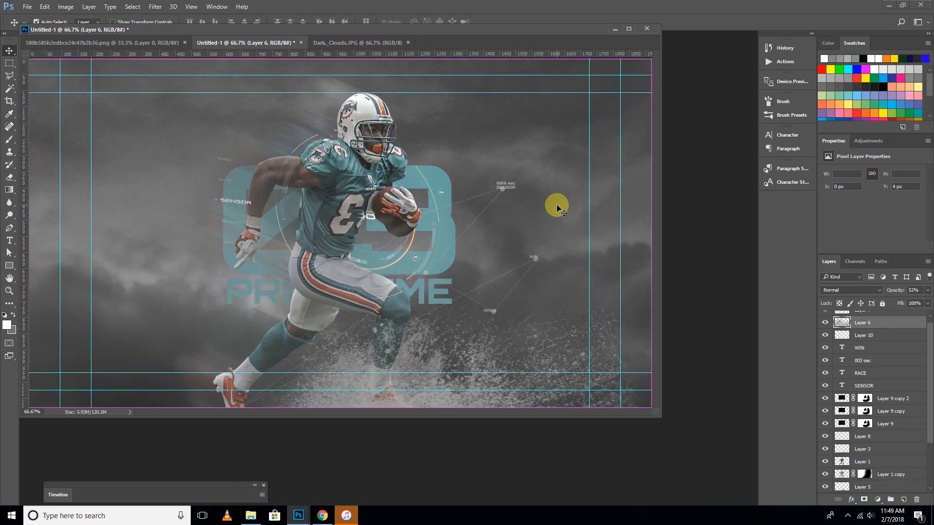
Step: Duplicate the 003 sec text layer and change the copy's text to "FOCUSED ON GAME"
{"action": "right_click", "coordinate": [507, 183]}
{"action": "left_click", "coordinate": [517, 204]}
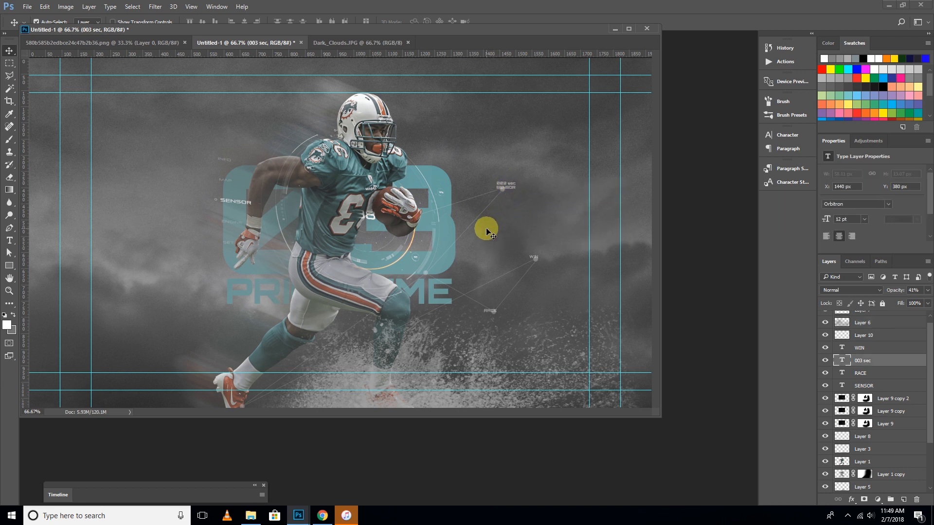
{"action": "right_click", "coordinate": [512, 187]}
{"action": "left_click", "coordinate": [520, 203]}
{"action": "right_click", "coordinate": [880, 339]}
{"action": "left_click", "coordinate": [715, 125]}
{"action": "key", "text": "Return"}
{"action": "double_click", "coordinate": [842, 361]}
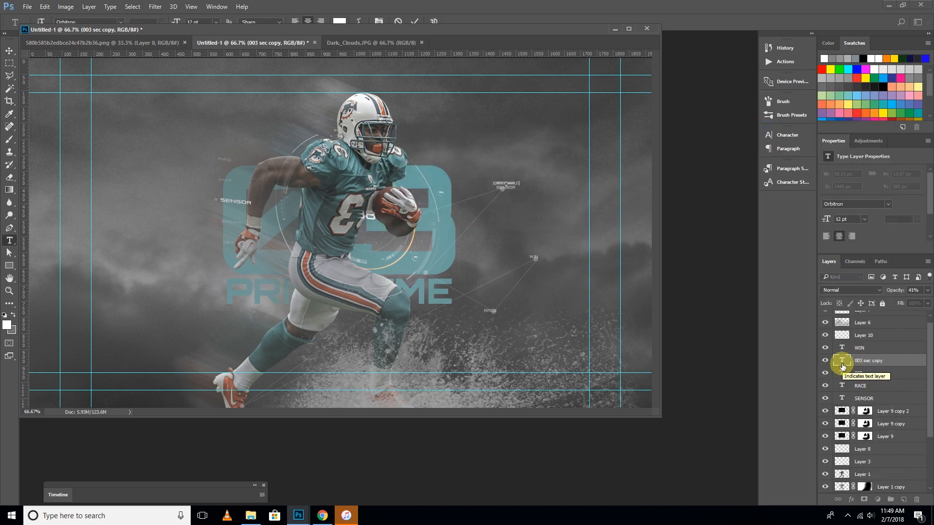
{"action": "left_click", "coordinate": [9, 51]}
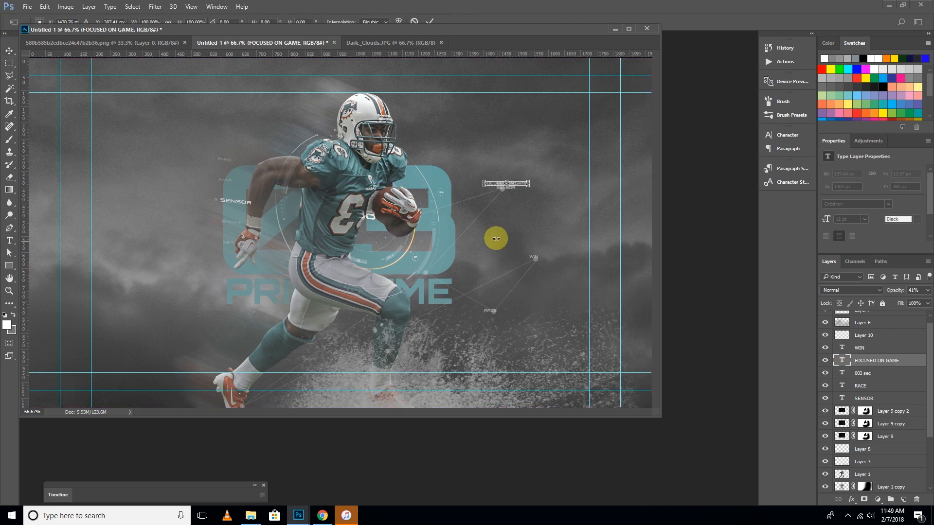
Step: Move the FOCUSED ON GAME text down to just above RACE
{"action": "left_click_drag", "start_coordinate": [518, 184], "coordinate": [503, 309]}
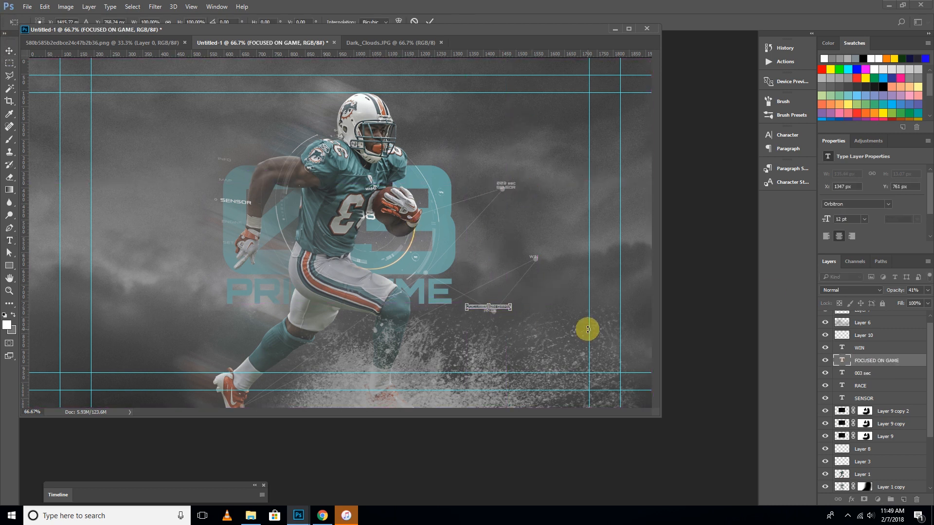
{"action": "right_click", "coordinate": [507, 308]}
{"action": "left_click", "coordinate": [508, 311]}
{"action": "key", "text": "ctrl+j"}
{"action": "key", "text": "ctrl+z"}
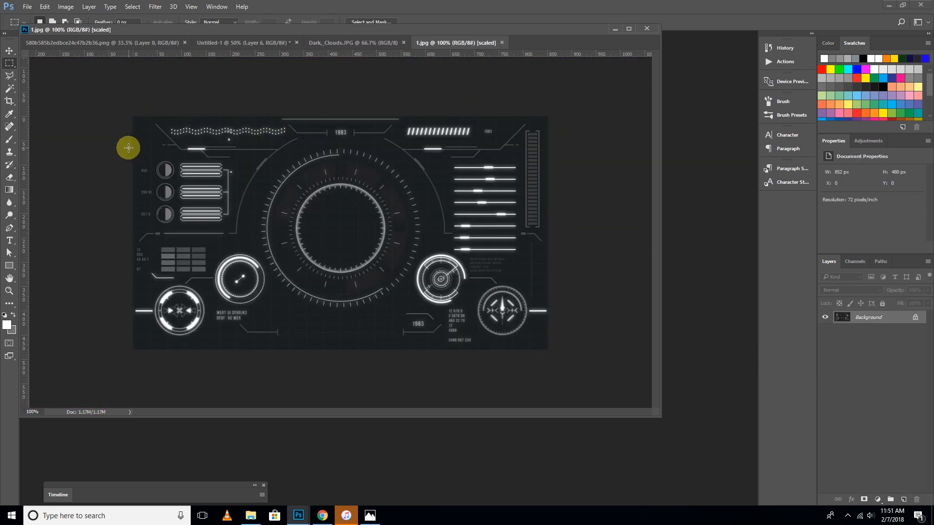
Step: Bring the 1.jpg HUD image into the player composition, blended with Screen, over the area beside the player's legs
{"action": "left_click", "coordinate": [9, 51]}
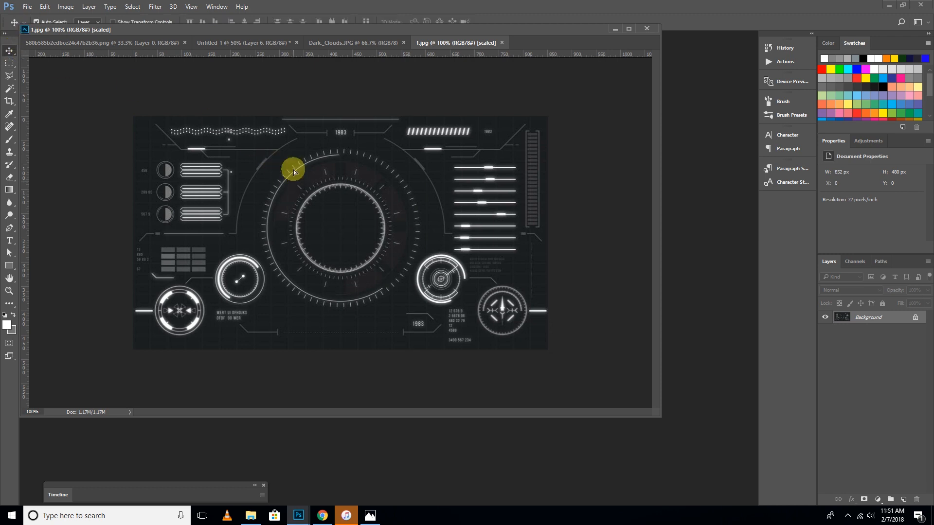
{"action": "left_click_drag", "start_coordinate": [248, 41], "coordinate": [466, 238]}
{"action": "left_click", "coordinate": [850, 291]}
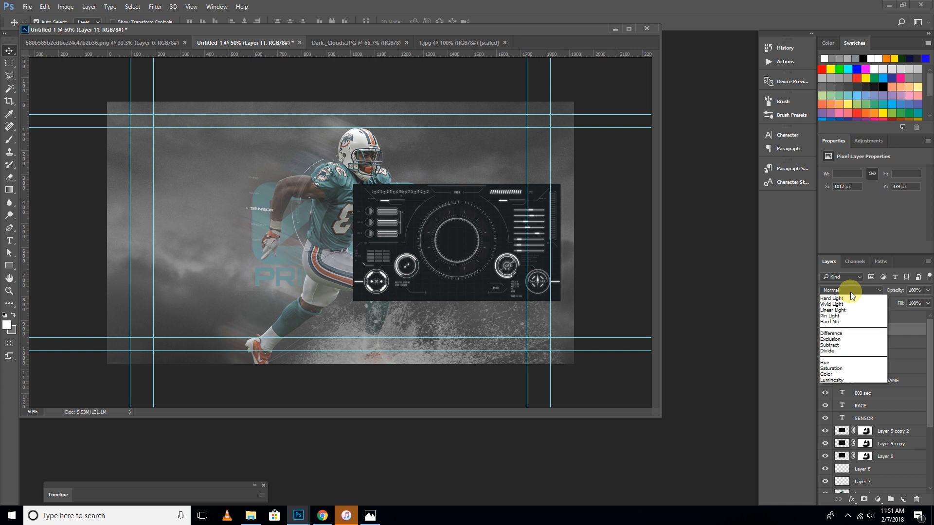
{"action": "left_click", "coordinate": [830, 359]}
{"action": "left_click_drag", "start_coordinate": [500, 265], "coordinate": [533, 286]}
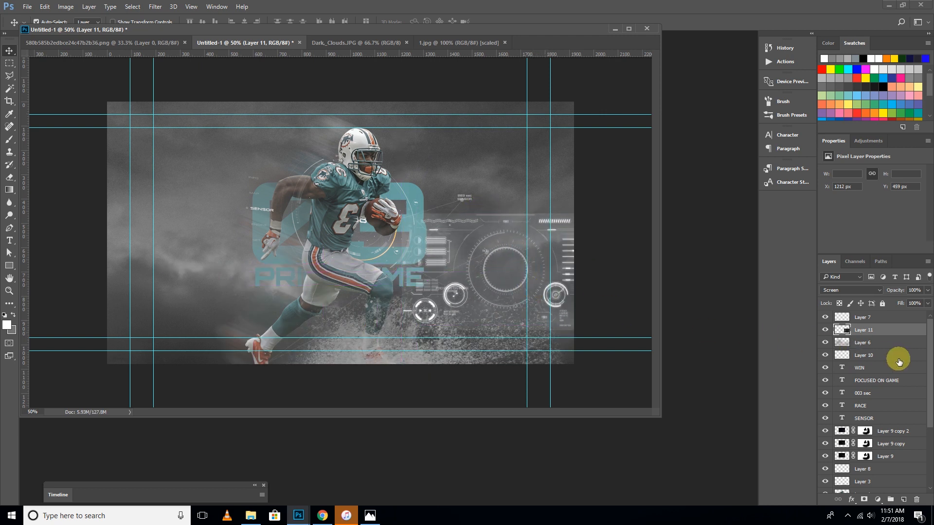
Step: Add a layer mask to the new HUD image and paint out everything except the two dials near the knee
{"action": "left_click", "coordinate": [865, 500]}
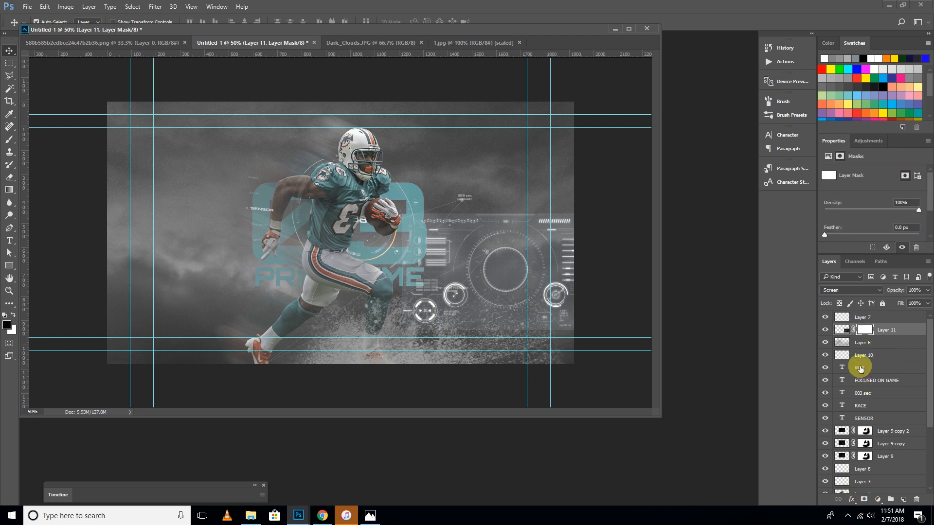
{"action": "key", "text": "b"}
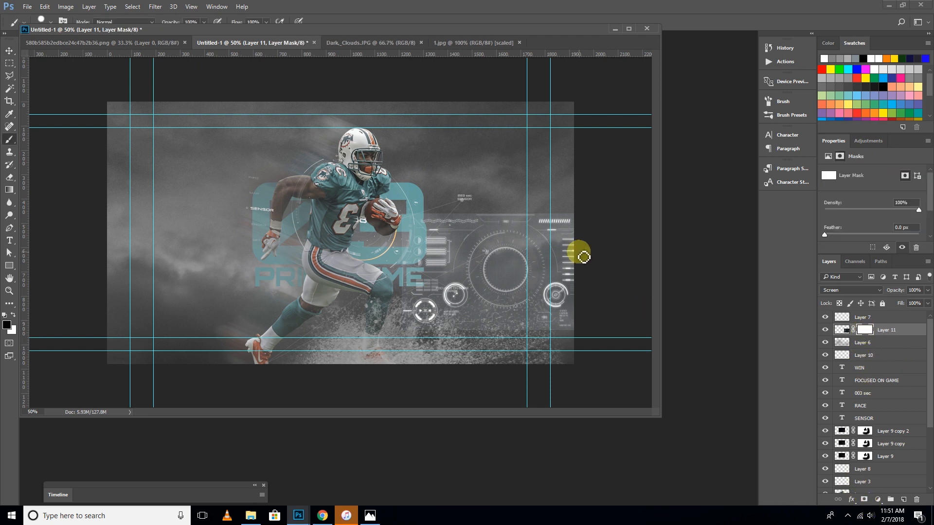
{"action": "mouse_move", "coordinate": [564, 210]}
{"action": "left_mouse_down"}
{"action": "mouse_move", "coordinate": [598, 308]}
{"action": "mouse_move", "coordinate": [553, 300]}
{"action": "mouse_move", "coordinate": [529, 313]}
{"action": "mouse_move", "coordinate": [466, 226]}
{"action": "mouse_move", "coordinate": [398, 246]}
{"action": "mouse_move", "coordinate": [474, 247]}
{"action": "mouse_move", "coordinate": [478, 306]}
{"action": "mouse_move", "coordinate": [447, 325]}
{"action": "mouse_move", "coordinate": [499, 314]}
{"action": "mouse_move", "coordinate": [531, 292]}
{"action": "left_mouse_up"}
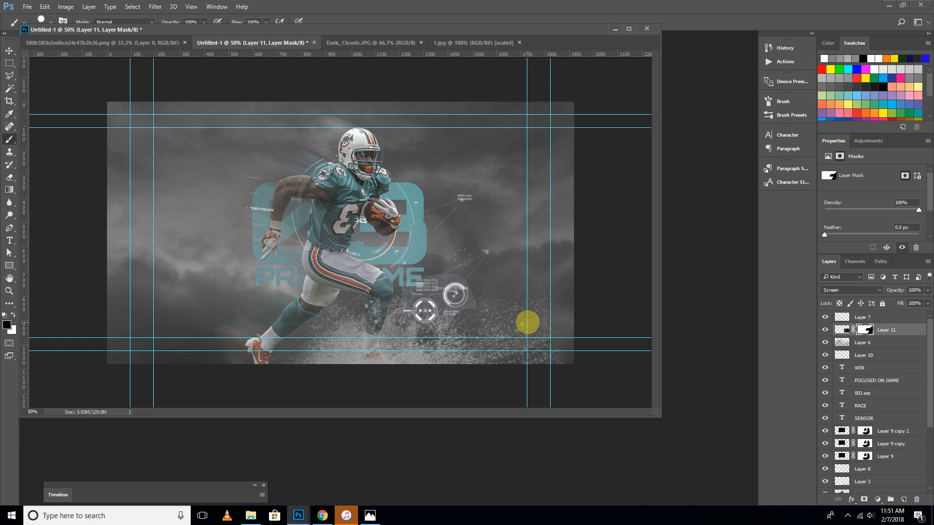
Step: Darken the shadows of the HUD dials image on Layer 11 using Levels with a black input of 34
{"action": "left_click", "coordinate": [846, 331]}
{"action": "left_click", "coordinate": [65, 7]}
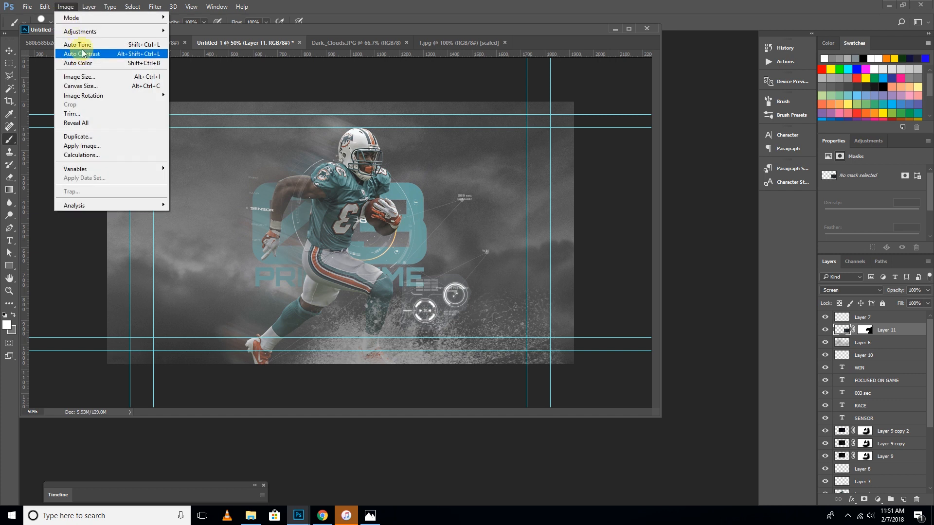
{"action": "mouse_move", "coordinate": [110, 31]}
{"action": "left_click", "coordinate": [186, 40]}
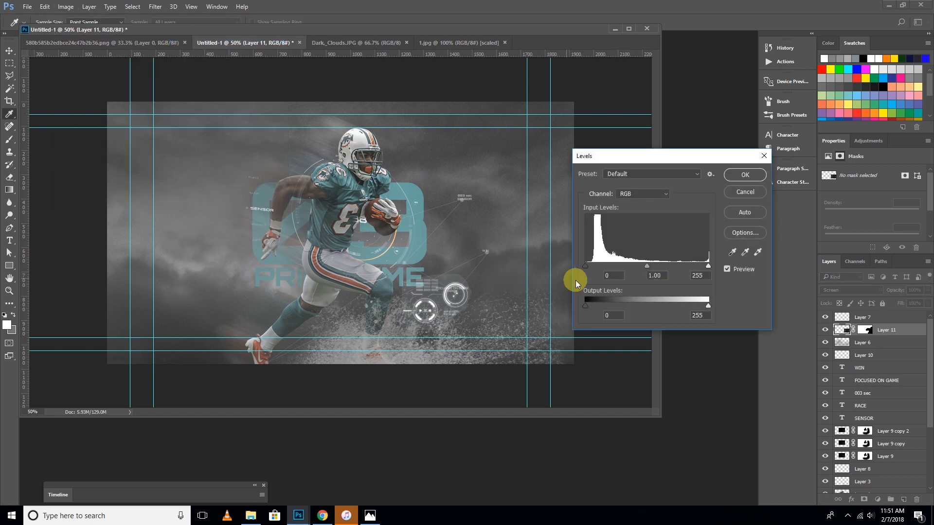
{"action": "left_click_drag", "start_coordinate": [587, 267], "coordinate": [604, 270]}
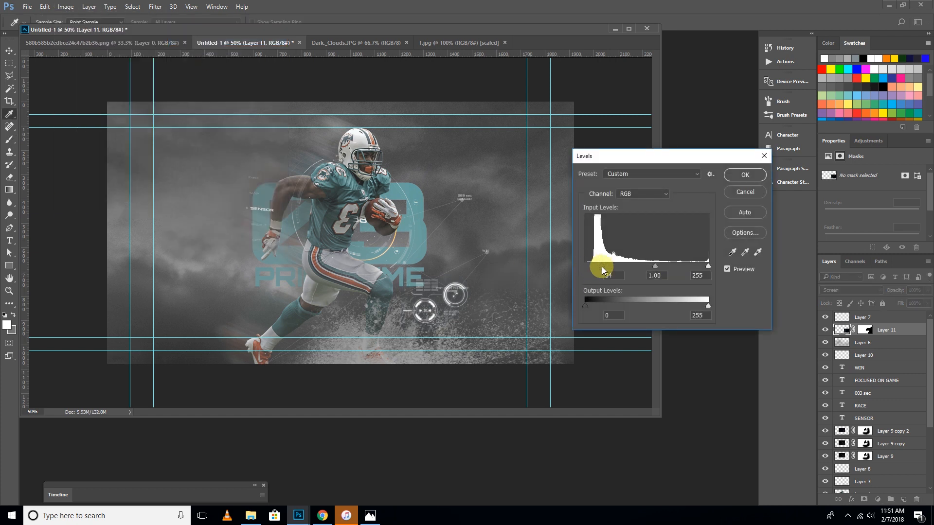
{"action": "left_click", "coordinate": [744, 175]}
{"action": "key", "text": "b"}
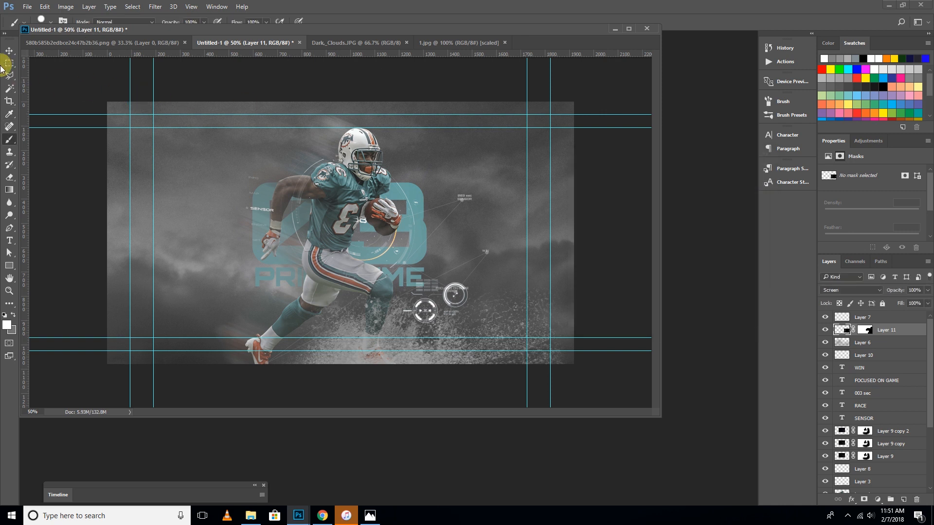
Step: Duplicate Layer 11, the masked HUD dials layer
{"action": "left_click", "coordinate": [9, 51]}
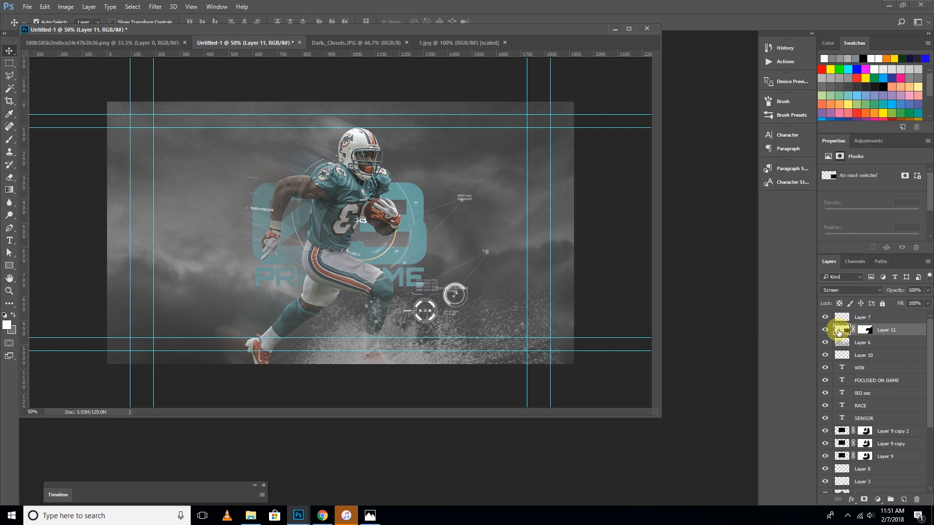
{"action": "right_click", "coordinate": [906, 334]}
{"action": "left_click", "coordinate": [827, 103]}
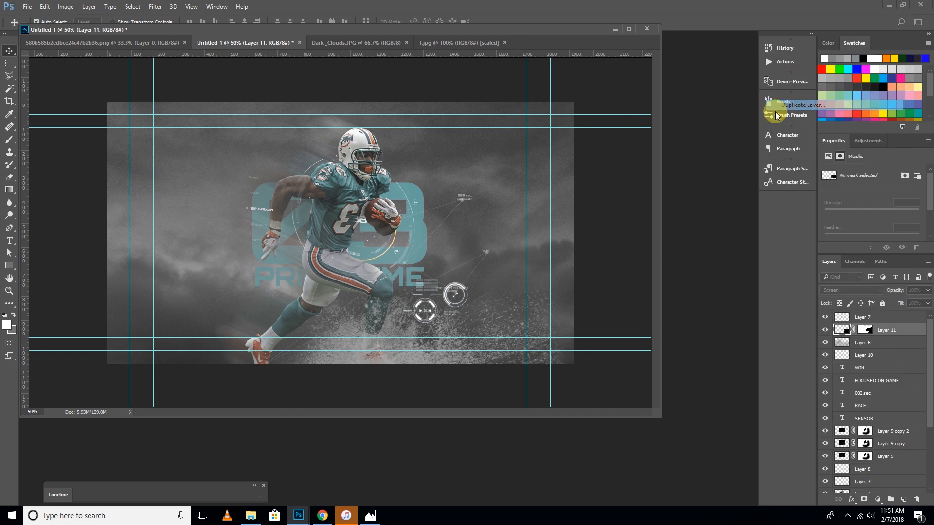
{"action": "left_click", "coordinate": [552, 155]}
Step: Scale the copied HUD dials to about 60%, rotate them about 163 degrees and place them beside the football, near the 003 sec label
{"action": "key", "text": "ctrl+t"}
{"action": "left_click_drag", "start_coordinate": [500, 287], "coordinate": [507, 197]}
{"action": "left_click_drag", "start_coordinate": [618, 117], "coordinate": [472, 215]}
{"action": "left_click_drag", "start_coordinate": [539, 174], "coordinate": [444, 243]}
{"action": "left_click_drag", "start_coordinate": [527, 199], "coordinate": [538, 229]}
{"action": "left_click_drag", "start_coordinate": [453, 260], "coordinate": [438, 216]}
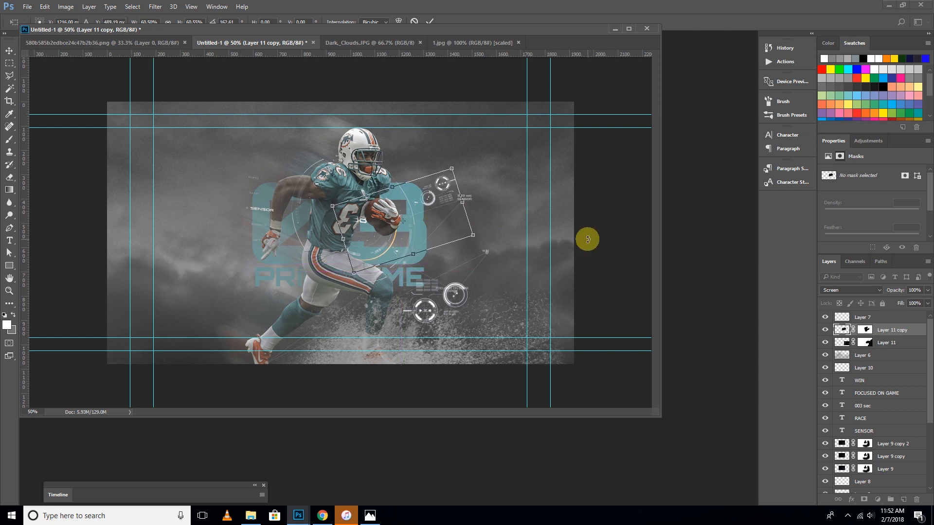
{"action": "key", "text": "Return"}
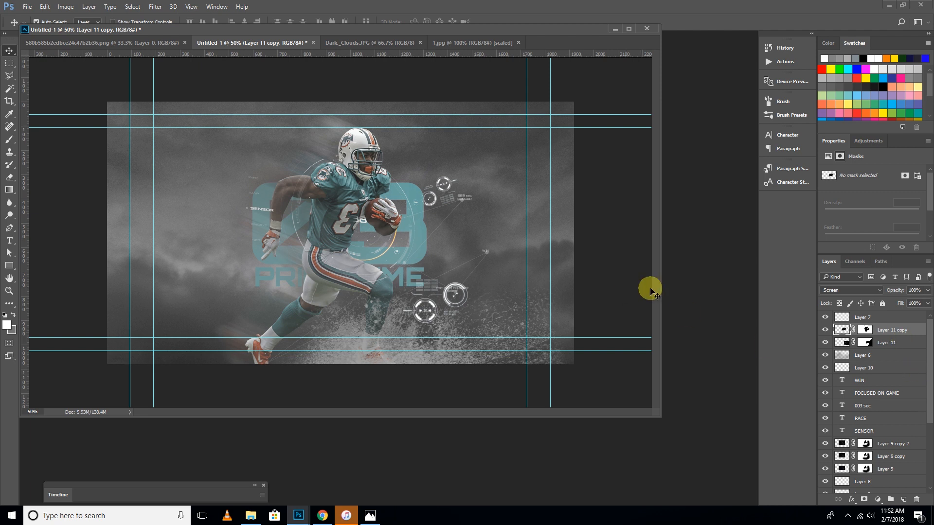
Step: Add a new layer above Layer 5 and choose the 1688 px smoke brush
{"action": "scroll", "coordinate": [924, 408], "scroll_direction": "down", "scroll_amount": 5}
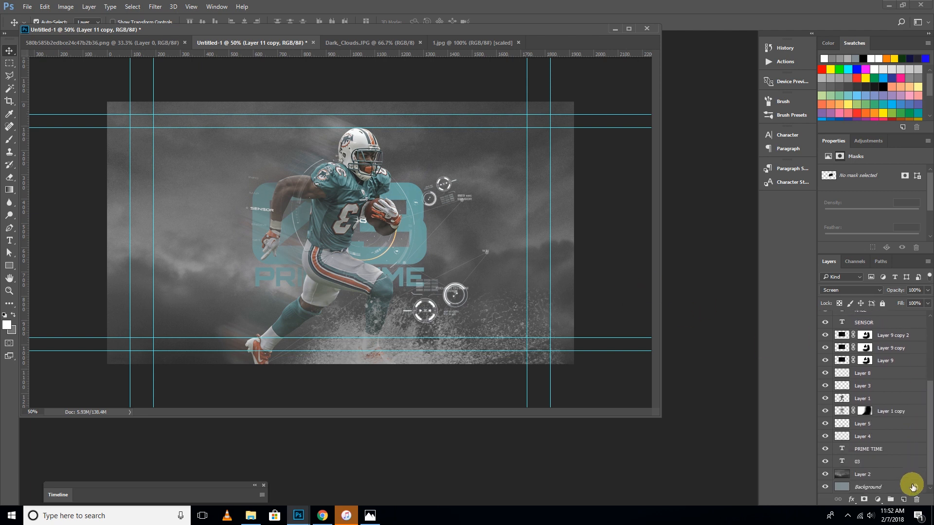
{"action": "left_click", "coordinate": [845, 427]}
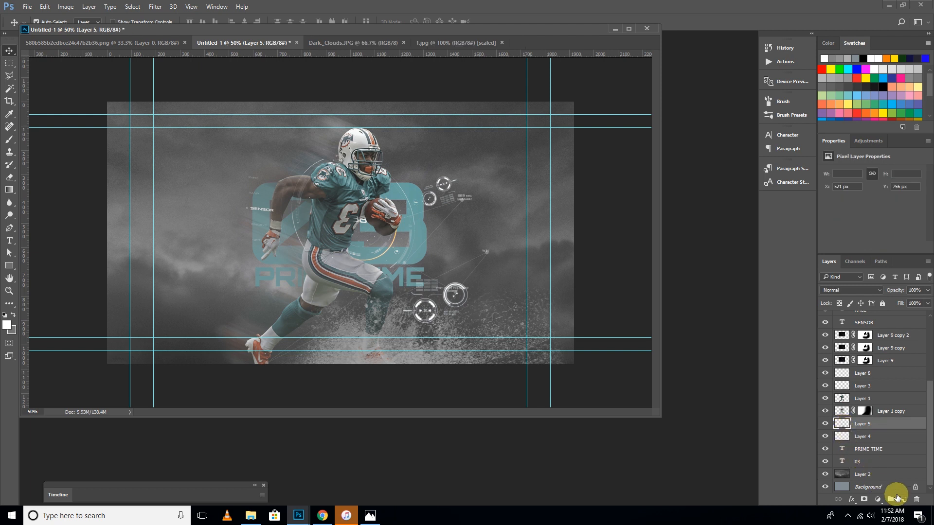
{"action": "left_click", "coordinate": [903, 501]}
{"action": "left_click", "coordinate": [9, 139]}
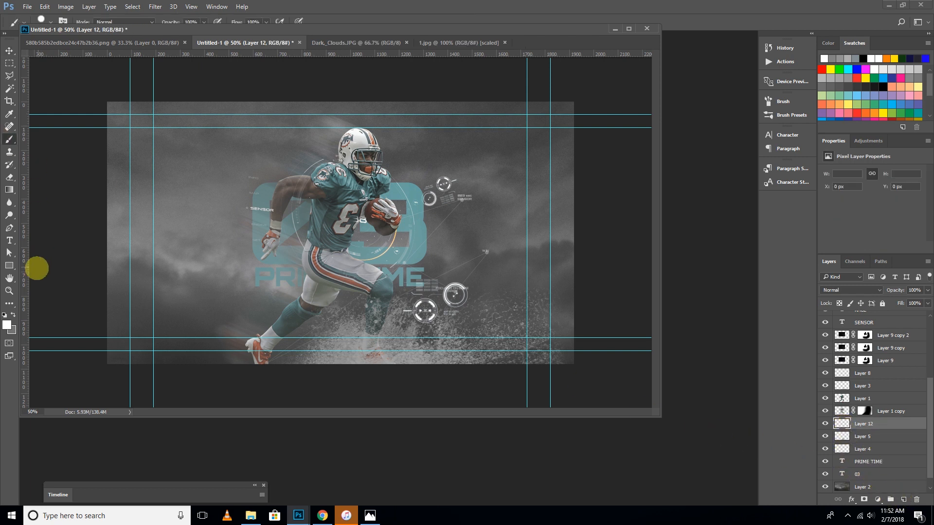
{"action": "left_click", "coordinate": [51, 22]}
{"action": "mouse_move", "coordinate": [217, 146]}
{"action": "left_mouse_down"}
{"action": "mouse_move", "coordinate": [217, 249]}
{"action": "mouse_move", "coordinate": [205, 296]}
{"action": "mouse_move", "coordinate": [211, 195]}
{"action": "mouse_move", "coordinate": [224, 278]}
{"action": "mouse_move", "coordinate": [214, 244]}
{"action": "mouse_move", "coordinate": [215, 141]}
{"action": "mouse_move", "coordinate": [217, 168]}
{"action": "left_mouse_up"}
{"action": "right_click", "coordinate": [216, 243]}
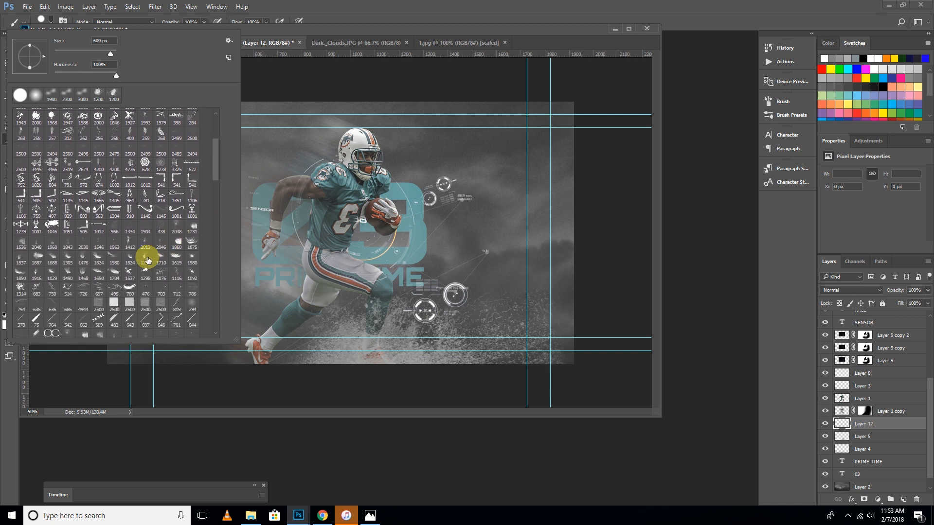
{"action": "double_click", "coordinate": [52, 263]}
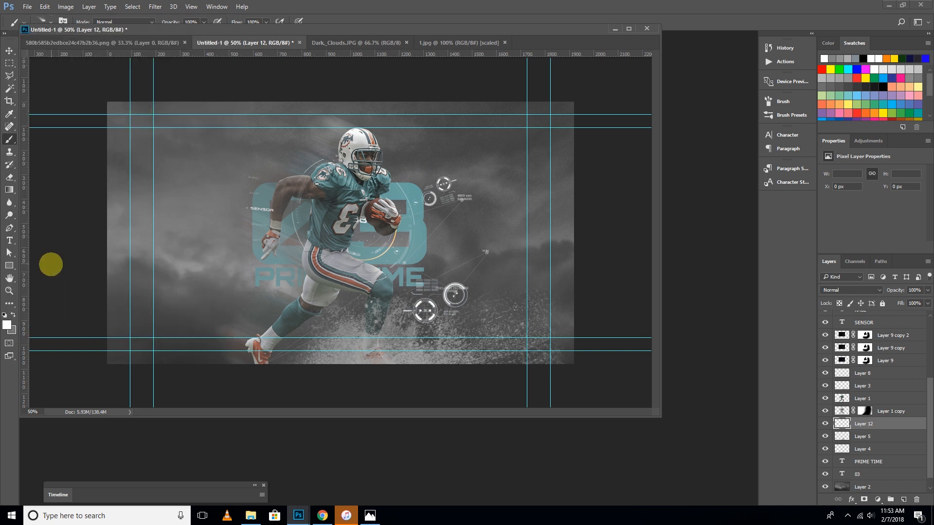
Step: Try stamping smoke behind the player's legs in white and in a grey sampled from the background
{"action": "left_click", "coordinate": [287, 297]}
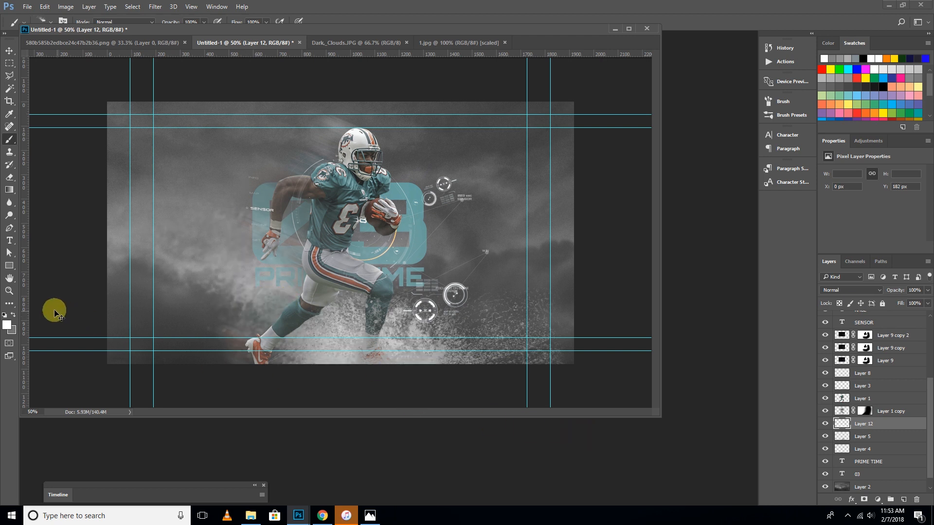
{"action": "key", "text": "ctrl+z"}
{"action": "left_click", "coordinate": [6, 327]}
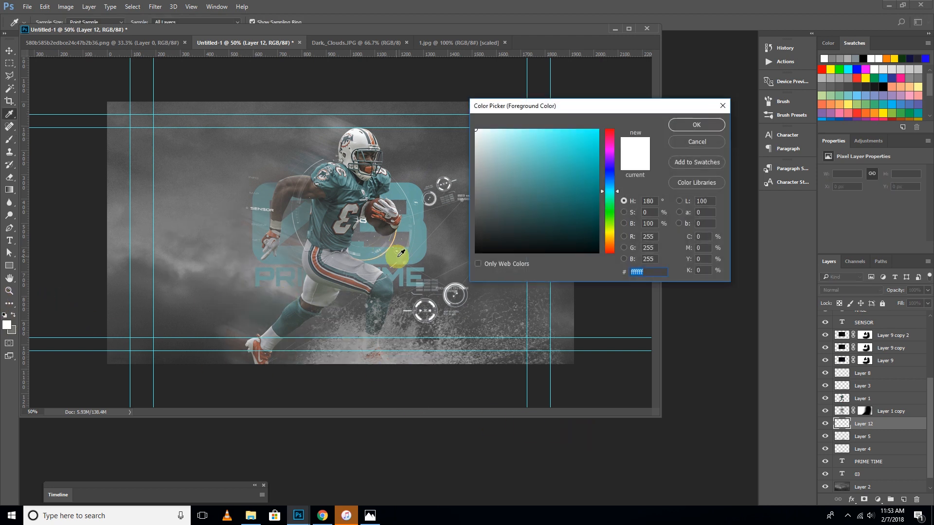
{"action": "left_click", "coordinate": [451, 264]}
{"action": "left_click", "coordinate": [691, 125]}
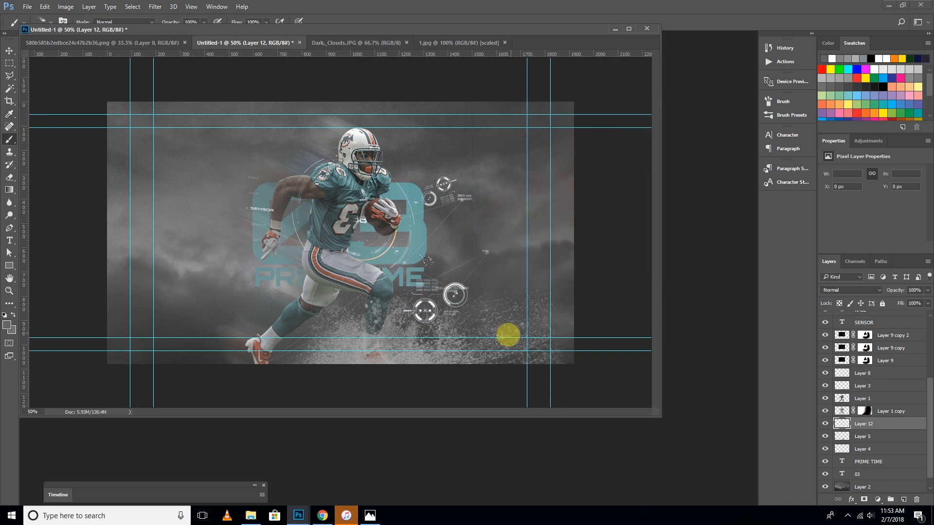
{"action": "left_click", "coordinate": [281, 278]}
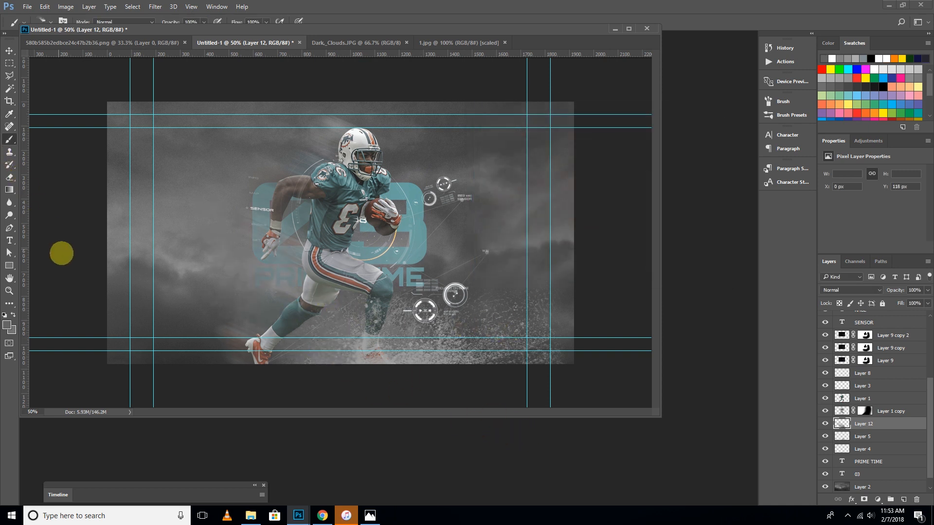
{"action": "key", "text": "ctrl+z"}
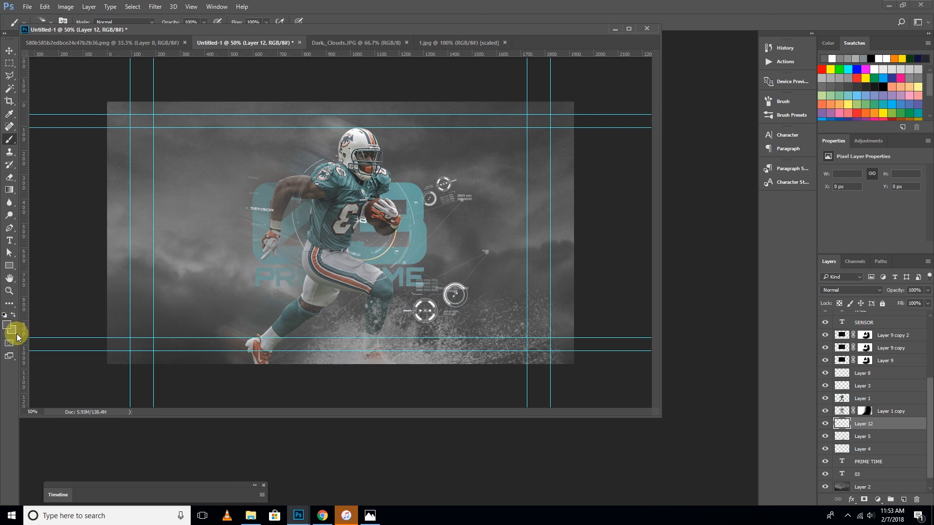
Step: Set the foreground colour to dark grey #343333 and undo the removal of Layer 7
{"action": "left_click", "coordinate": [7, 325]}
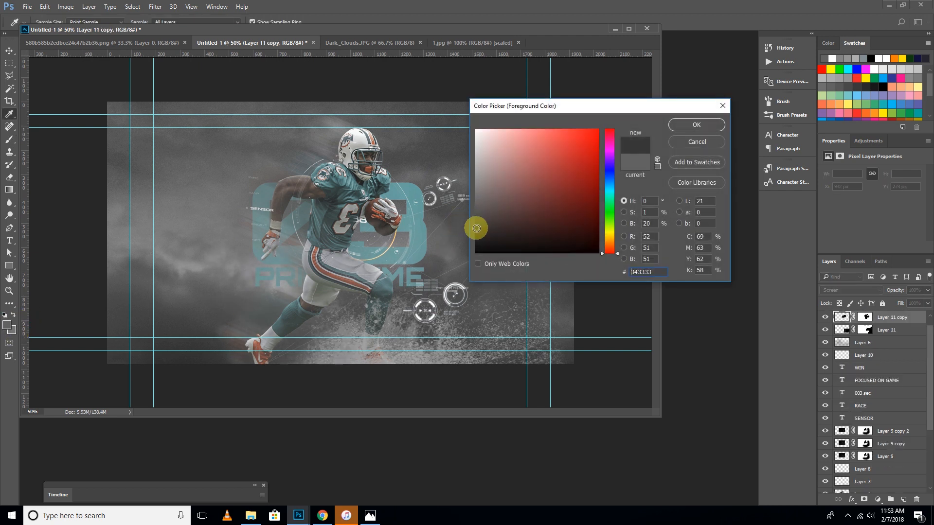
{"action": "left_click", "coordinate": [691, 125]}
{"action": "key", "text": "b"}
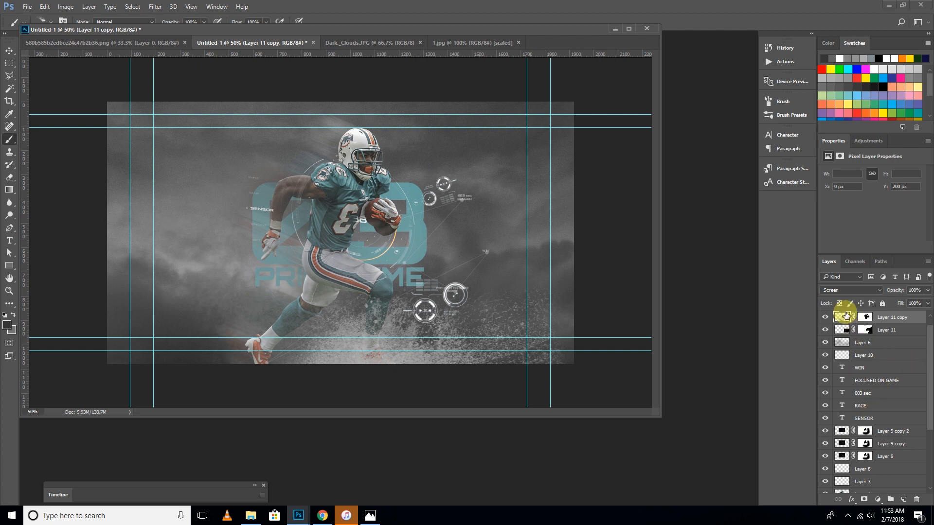
{"action": "key", "text": "ctrl+z"}
Step: Add a new layer above Layer 1 copy and stamp dark grey smoke behind the player over the PRIME TIME text
{"action": "left_click_drag", "start_coordinate": [930, 417], "coordinate": [928, 470]}
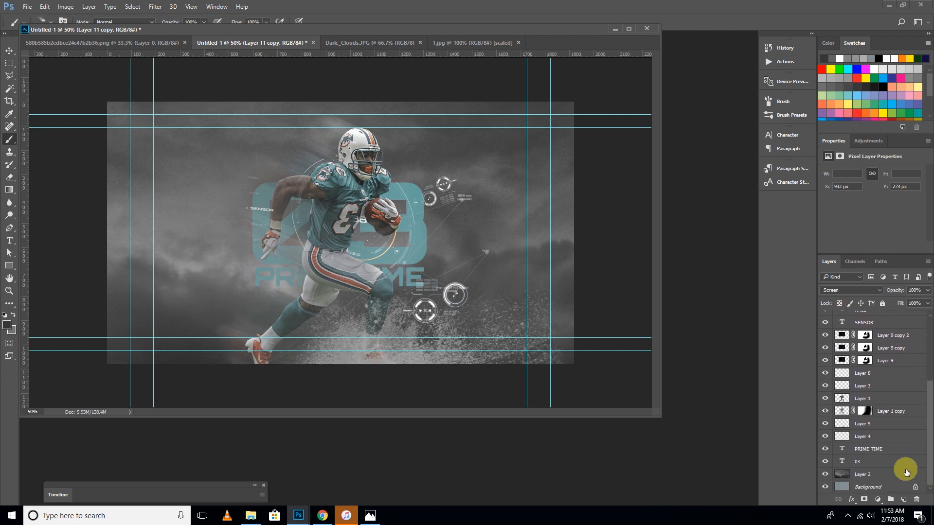
{"action": "left_click", "coordinate": [844, 436]}
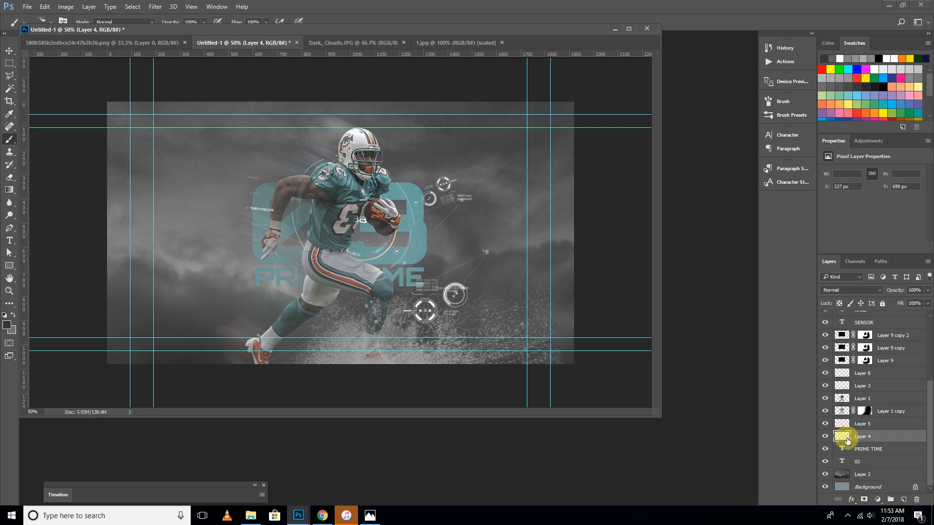
{"action": "left_click", "coordinate": [843, 410]}
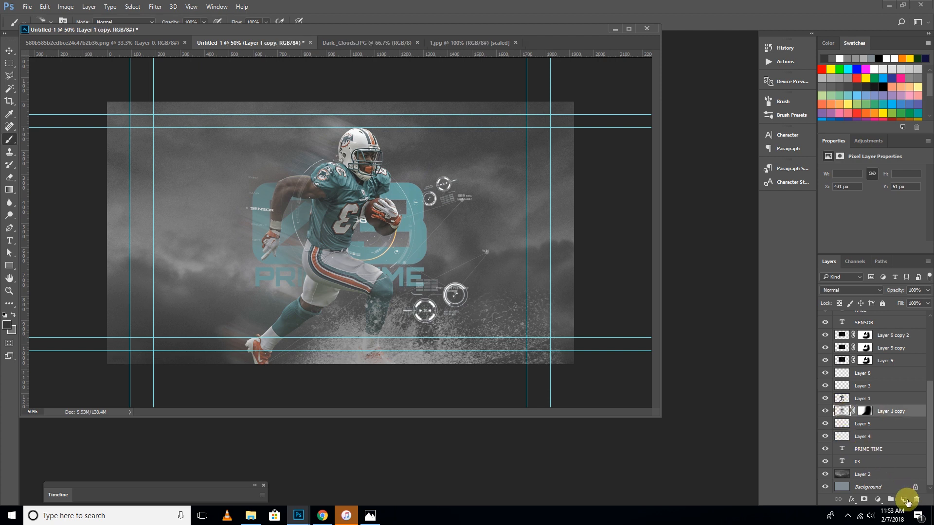
{"action": "left_click", "coordinate": [903, 499]}
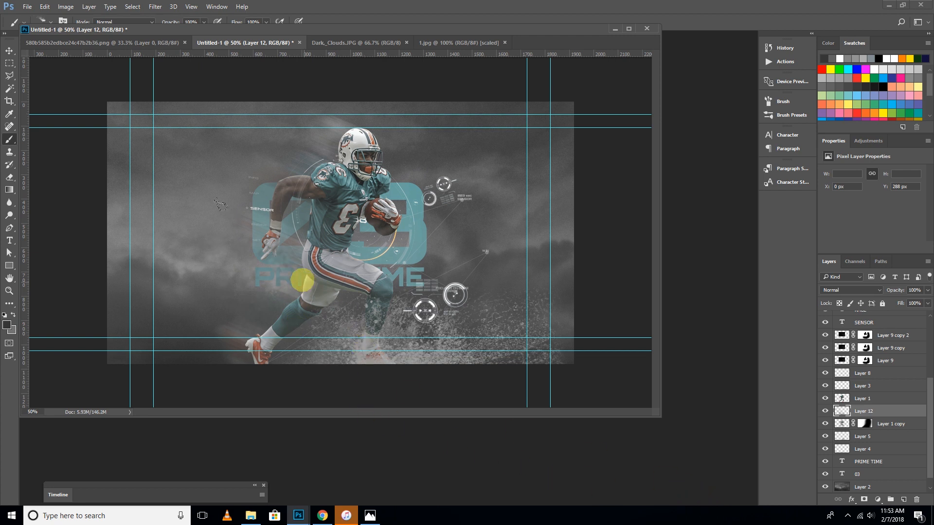
{"action": "left_click", "coordinate": [295, 272]}
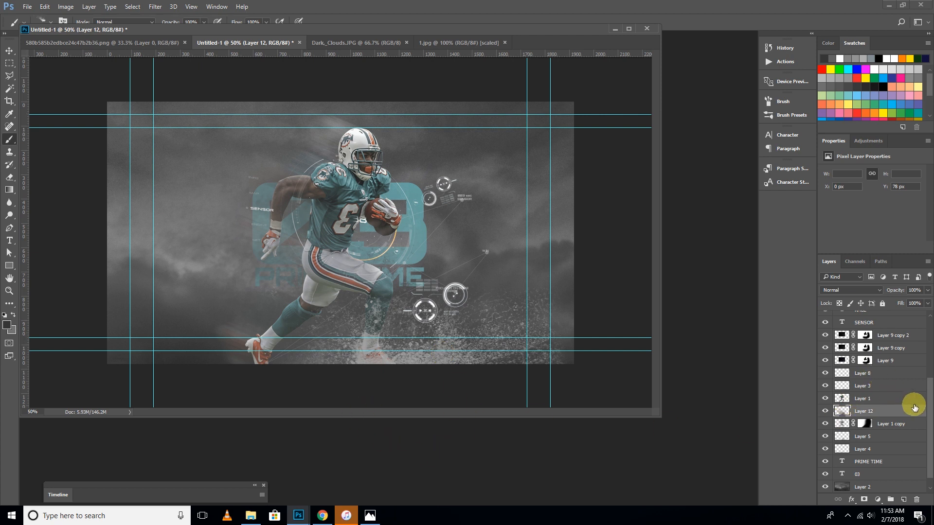
Step: Duplicate Layer 1, the player cutout, within the same document
{"action": "scroll", "coordinate": [929, 398], "scroll_direction": "up", "scroll_amount": 5}
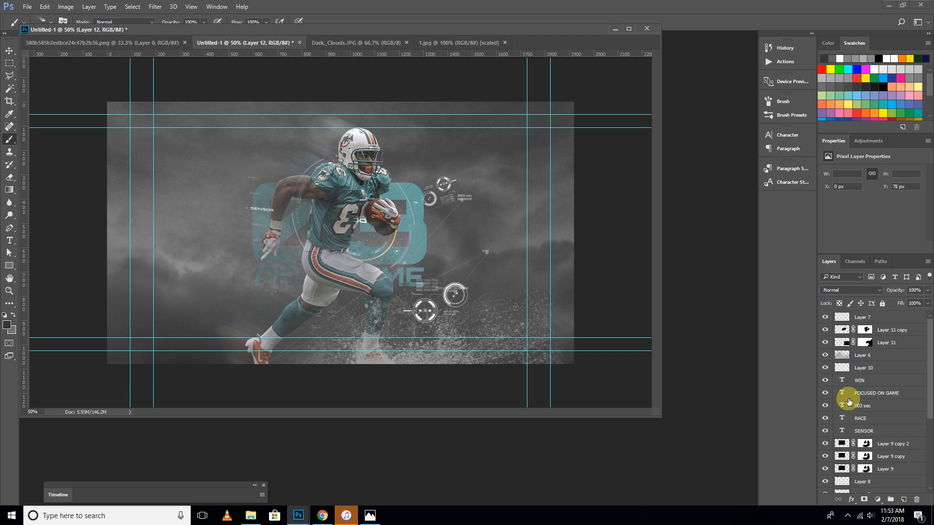
{"action": "scroll", "coordinate": [851, 394], "scroll_direction": "down", "scroll_amount": 2}
{"action": "left_click", "coordinate": [871, 459]}
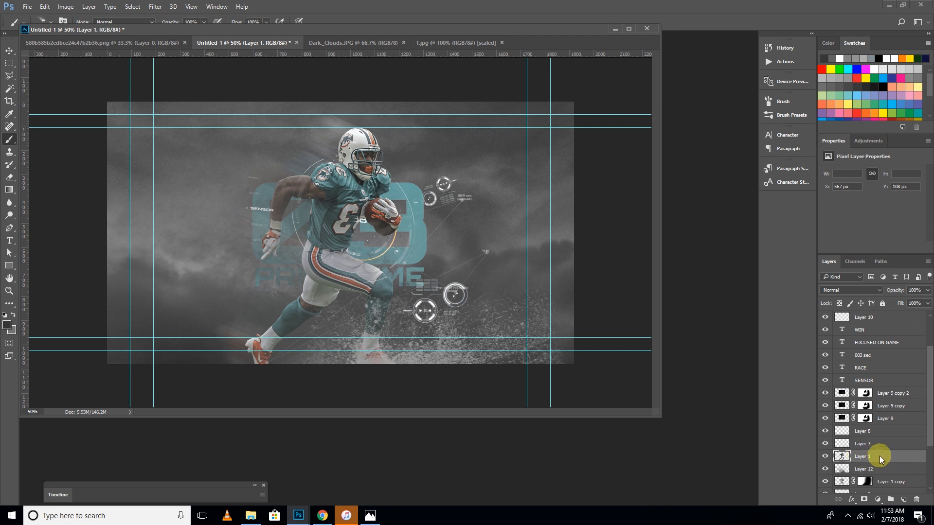
{"action": "right_click", "coordinate": [881, 459]}
{"action": "left_click", "coordinate": [822, 56]}
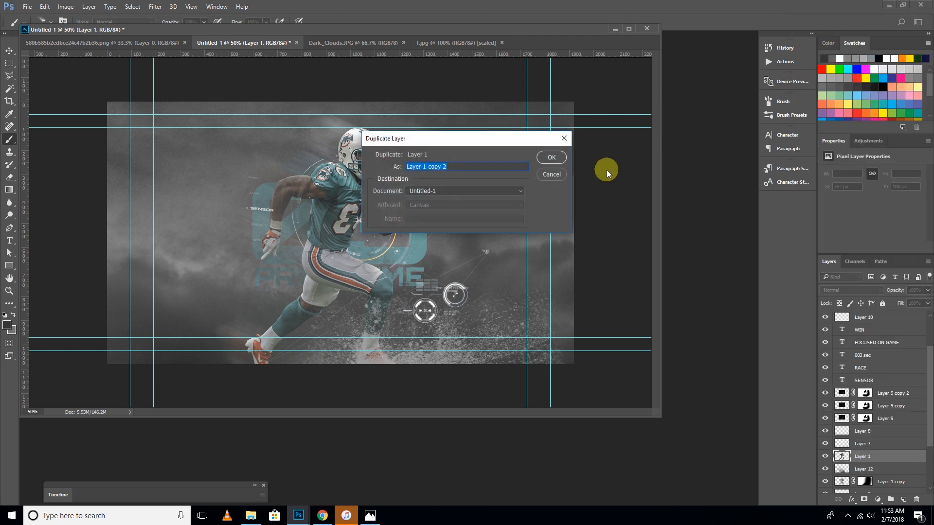
{"action": "left_click", "coordinate": [552, 157]}
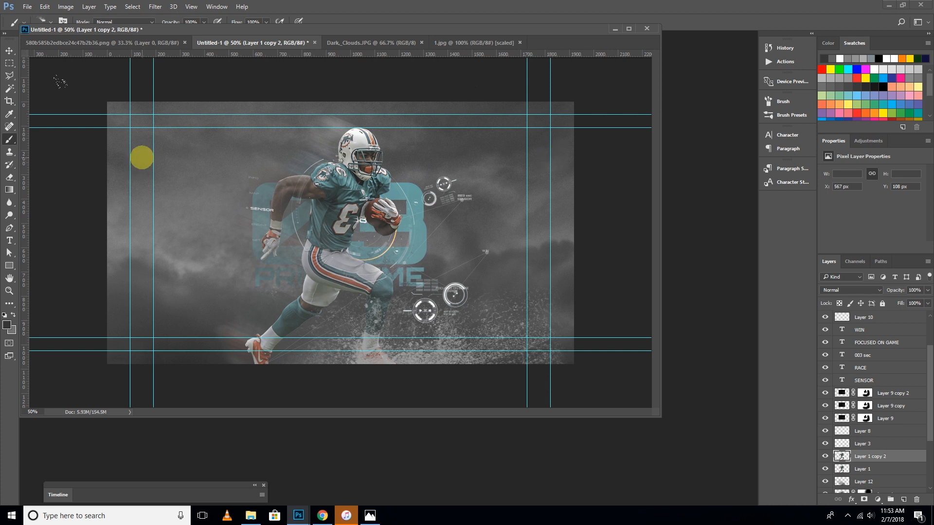
Step: Set the foreground colour to white for the brush
{"action": "left_click", "coordinate": [7, 329]}
{"action": "left_click_drag", "start_coordinate": [515, 170], "coordinate": [444, 103]}
{"action": "left_click", "coordinate": [696, 126]}
{"action": "key", "text": "b"}
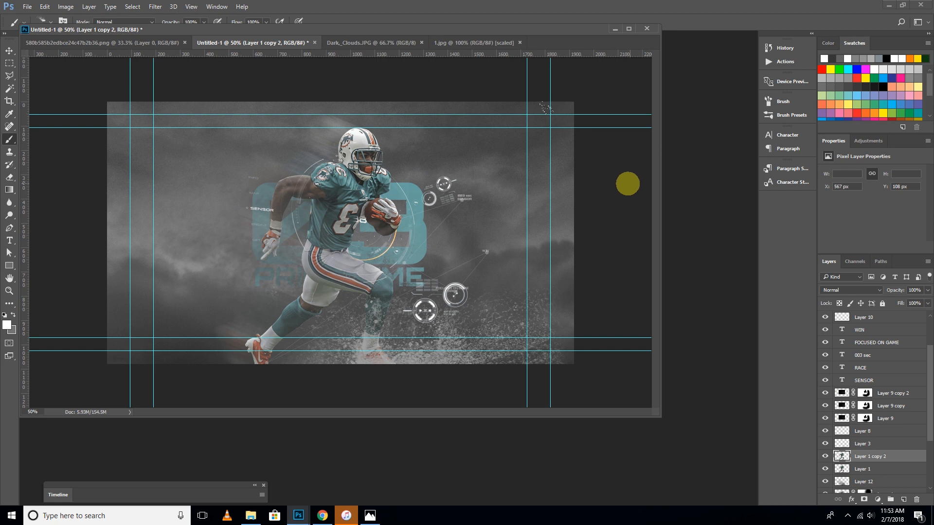
Step: Delete the duplicated player layer, Layer 1 copy 2
{"action": "left_click", "coordinate": [51, 21]}
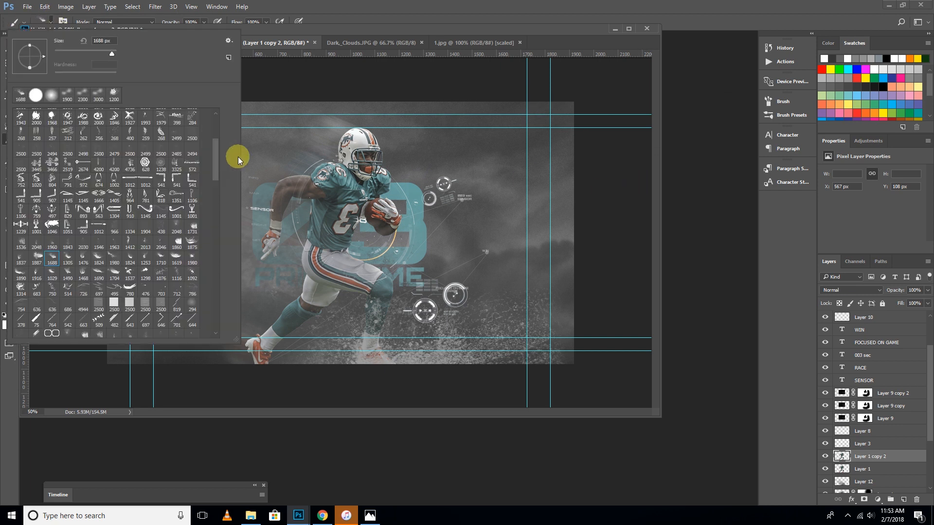
{"action": "left_click_drag", "start_coordinate": [214, 164], "coordinate": [214, 122]}
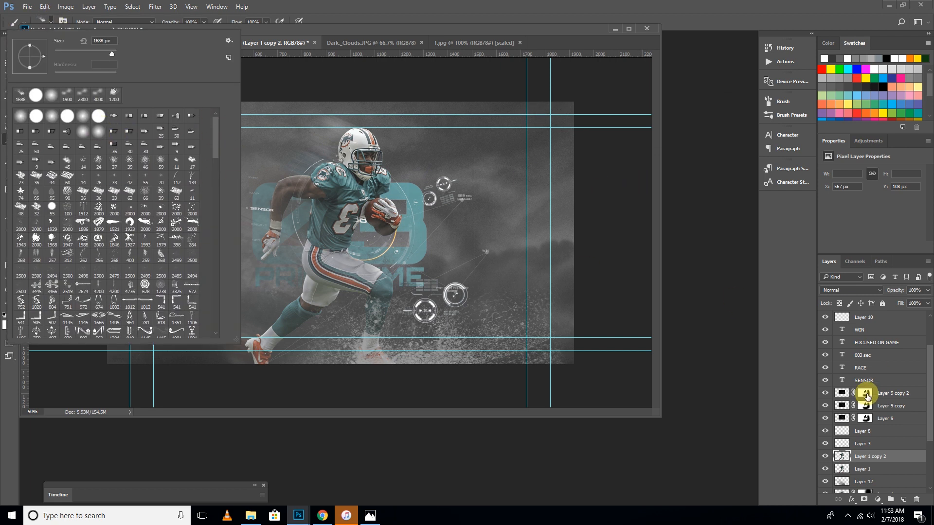
{"action": "left_click", "coordinate": [841, 458]}
{"action": "key", "text": "Delete"}
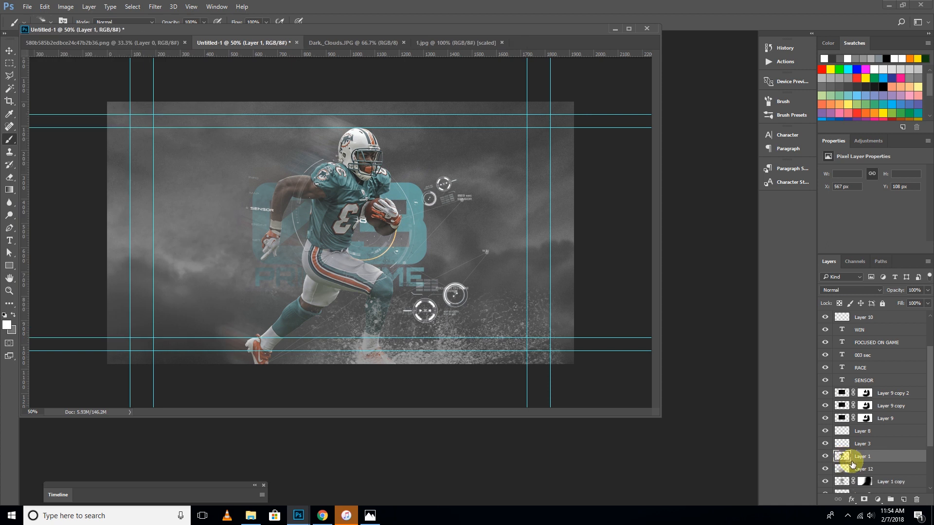
Step: Add a new layer directly above Layer 1 and choose a soft round brush
{"action": "left_click", "coordinate": [900, 496]}
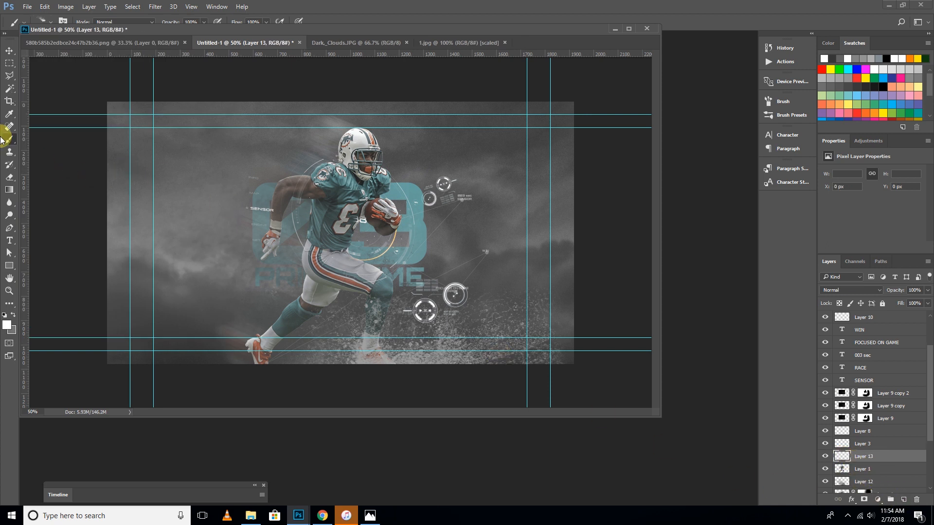
{"action": "left_click", "coordinate": [45, 22]}
{"action": "scroll", "coordinate": [220, 172], "scroll_direction": "up", "scroll_amount": 3}
{"action": "double_click", "coordinate": [81, 119]}
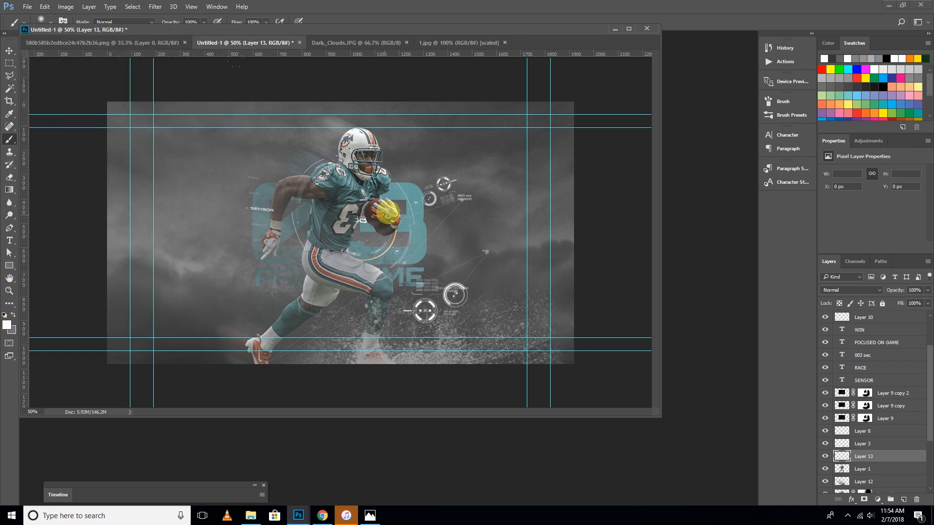
Step: Set the foreground colour to bright yellow and brush a soft vertical stroke down the player's front from helmet to foot on Layer 13
{"action": "key", "text": "ctrl+plus"}
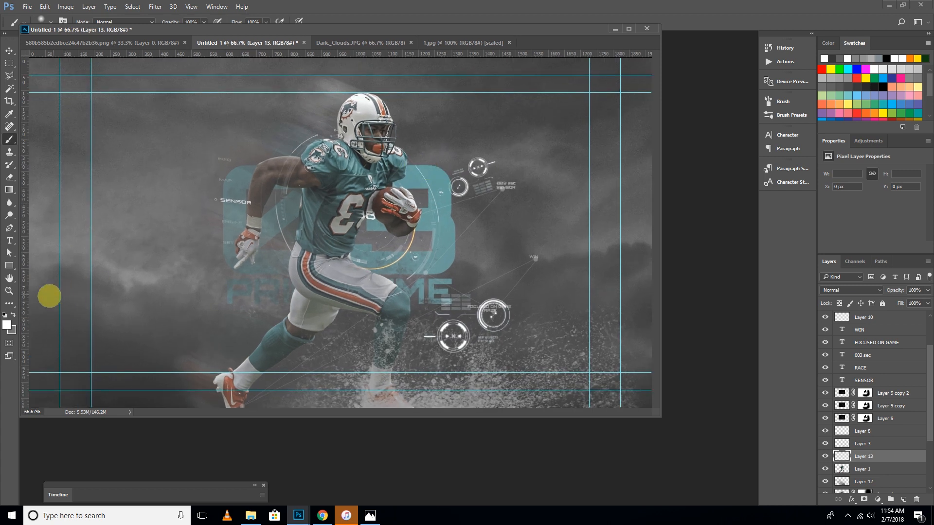
{"action": "left_click", "coordinate": [6, 325]}
{"action": "left_click_drag", "start_coordinate": [606, 209], "coordinate": [609, 235]}
{"action": "left_click", "coordinate": [599, 162]}
{"action": "left_click_drag", "start_coordinate": [599, 162], "coordinate": [599, 131]}
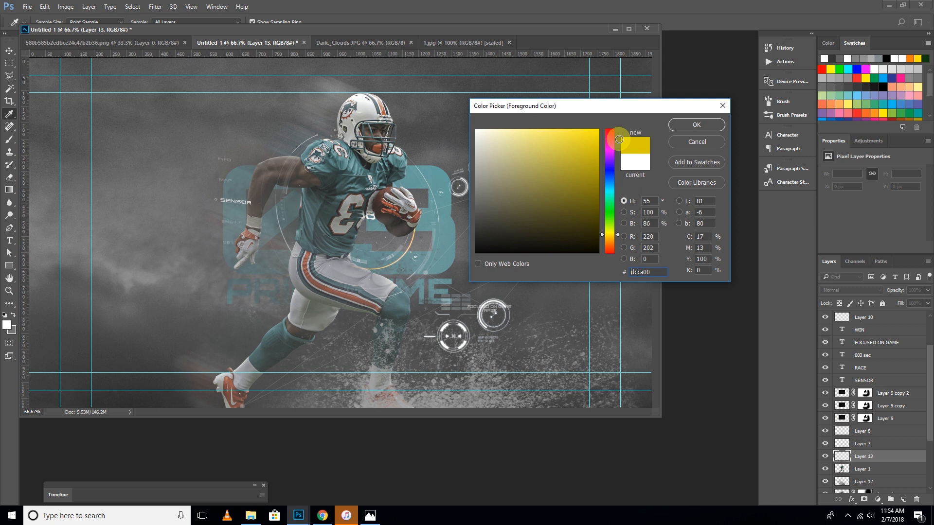
{"action": "left_click", "coordinate": [697, 125]}
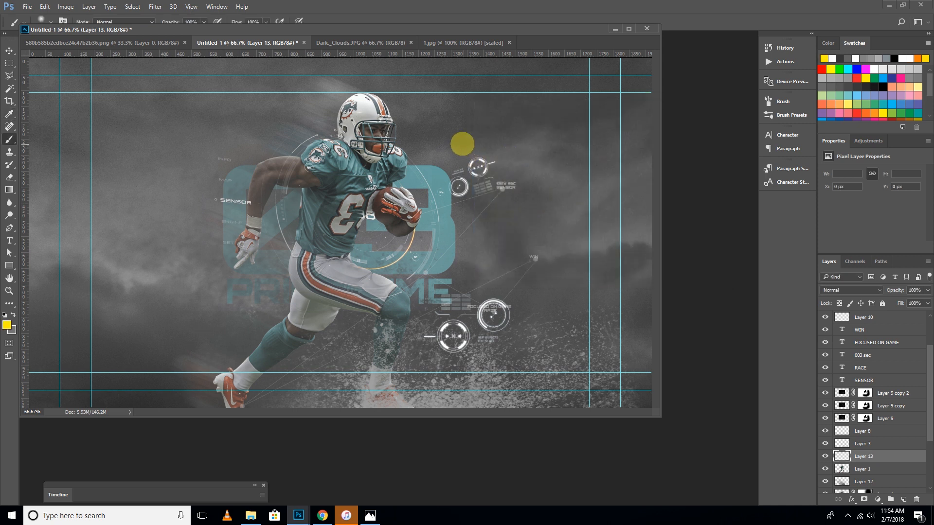
{"action": "mouse_move", "coordinate": [367, 83]}
{"action": "left_mouse_down"}
{"action": "mouse_move", "coordinate": [375, 108]}
{"action": "mouse_move", "coordinate": [387, 188]}
{"action": "mouse_move", "coordinate": [354, 199]}
{"action": "mouse_move", "coordinate": [338, 229]}
{"action": "mouse_move", "coordinate": [394, 292]}
{"action": "mouse_move", "coordinate": [379, 366]}
{"action": "left_mouse_up"}
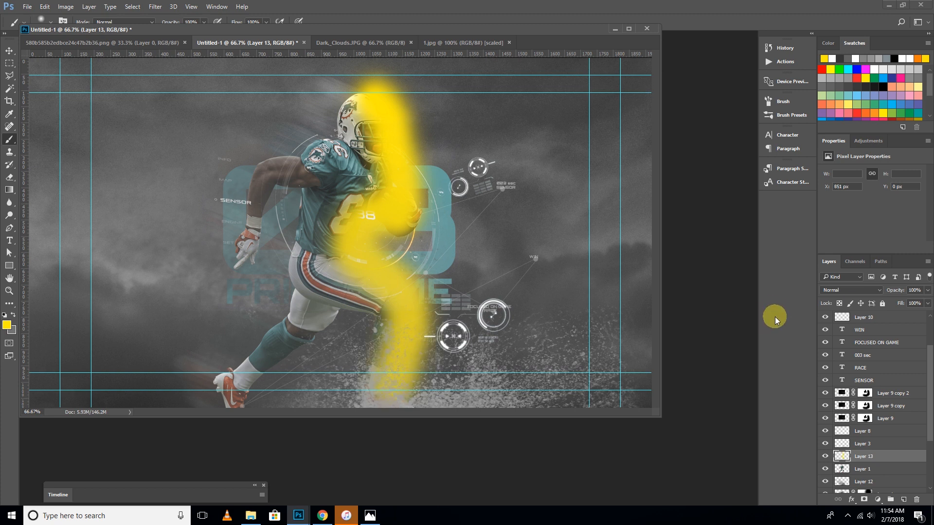
Step: Set Layer 13's blend mode to Soft Light and clip it to the player on Layer 1
{"action": "left_click", "coordinate": [834, 290]}
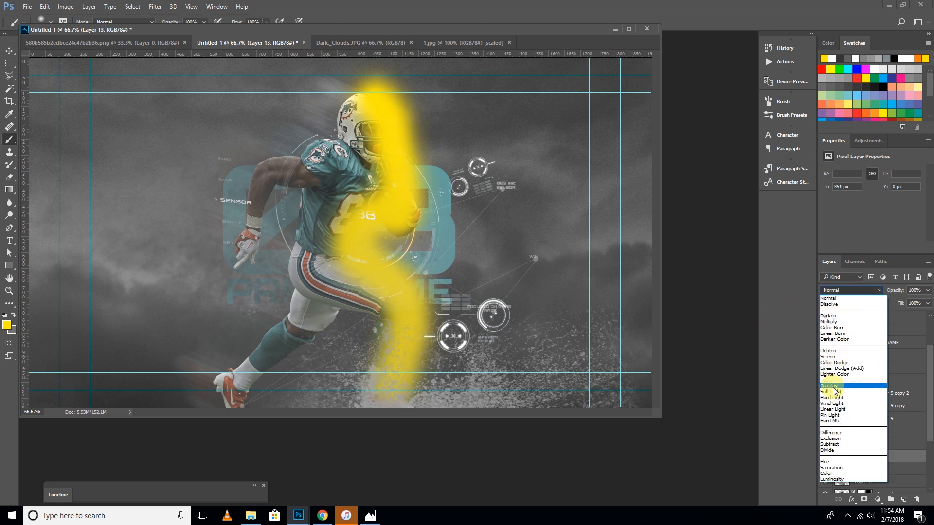
{"action": "left_click", "coordinate": [831, 392]}
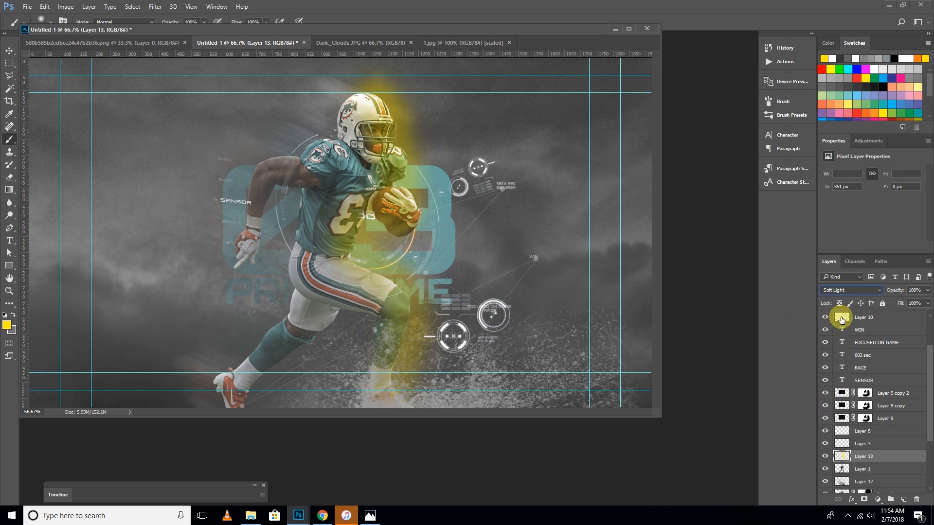
{"action": "left_click", "coordinate": [834, 290]}
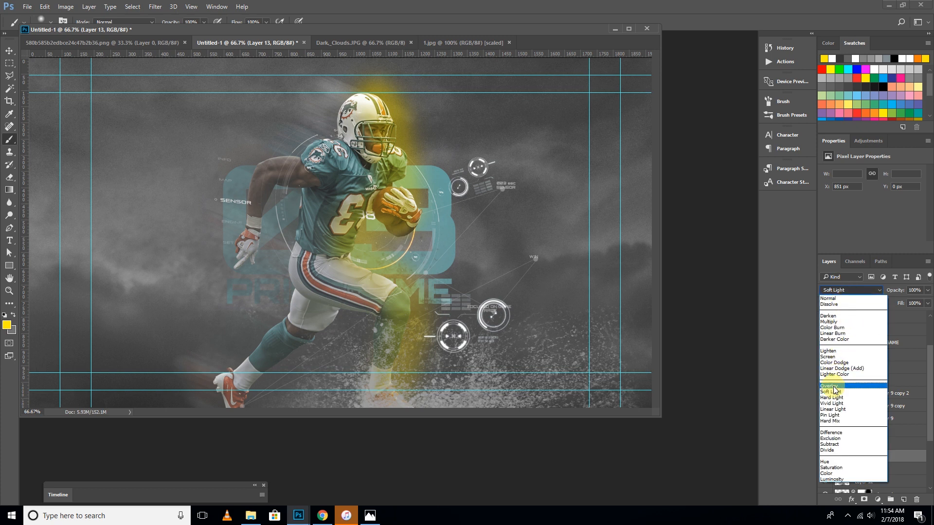
{"action": "left_click", "coordinate": [829, 356]}
{"action": "left_click", "coordinate": [835, 291]}
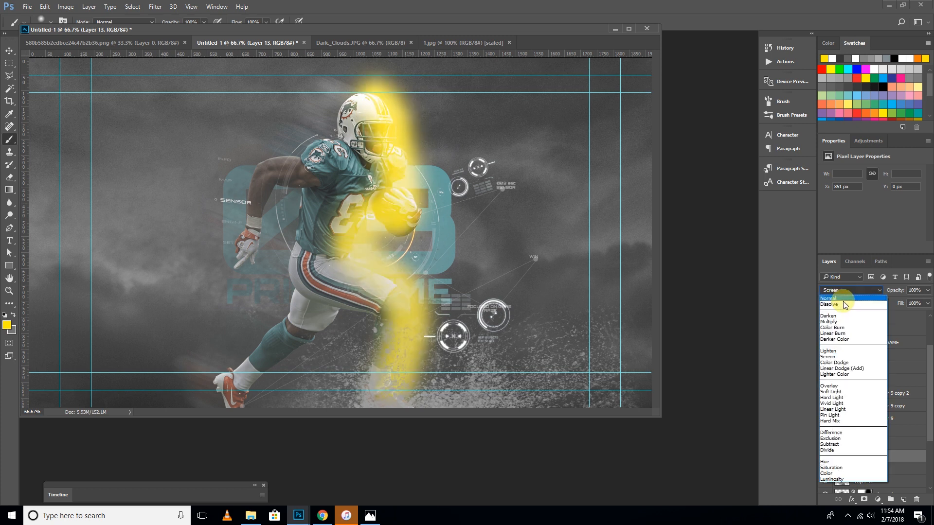
{"action": "left_click", "coordinate": [832, 388]}
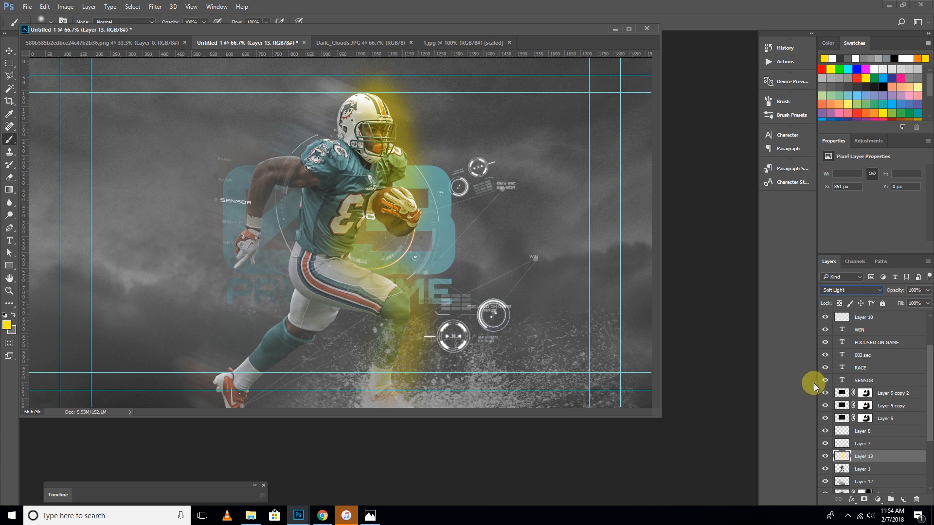
{"action": "right_click", "coordinate": [891, 456]}
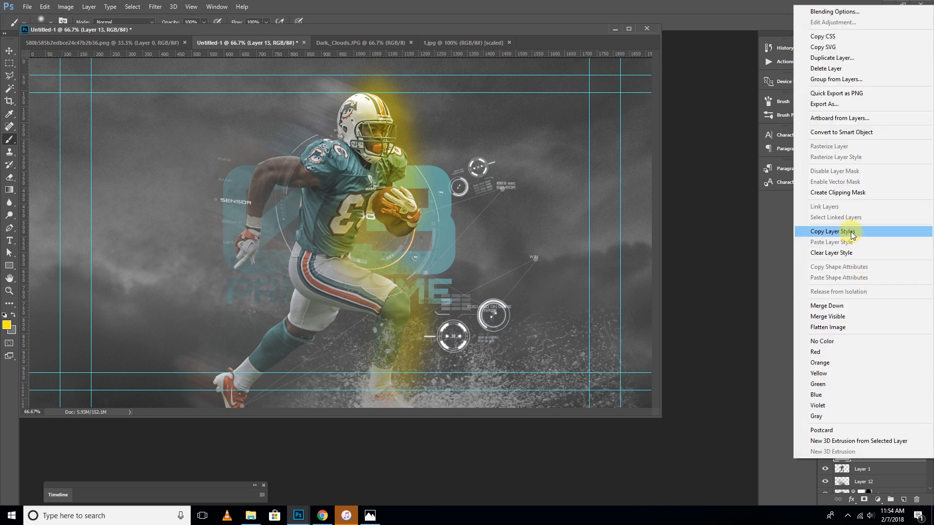
{"action": "left_click", "coordinate": [845, 193]}
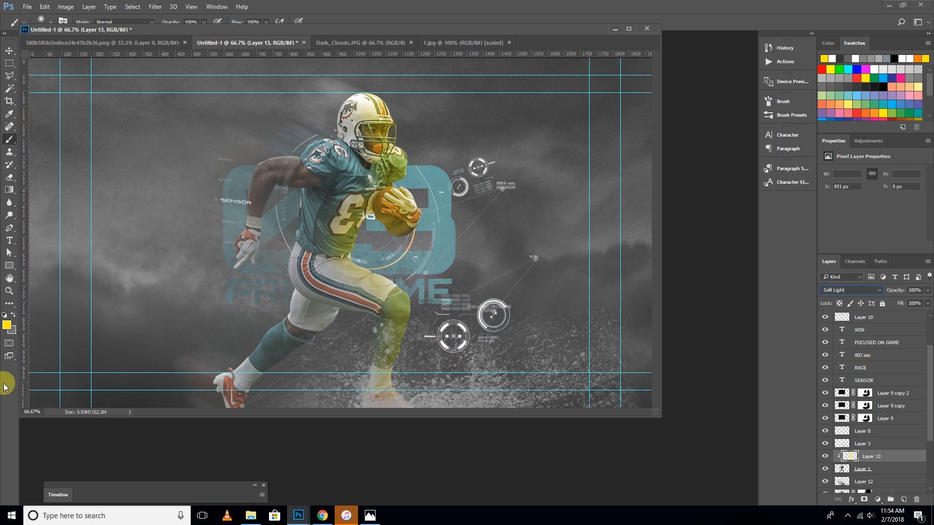
Step: Change the foreground colour to orange ff8400 and brush it down the player's front from helmet to foot on Layer 13
{"action": "left_click", "coordinate": [7, 325]}
{"action": "left_click_drag", "start_coordinate": [611, 182], "coordinate": [608, 242]}
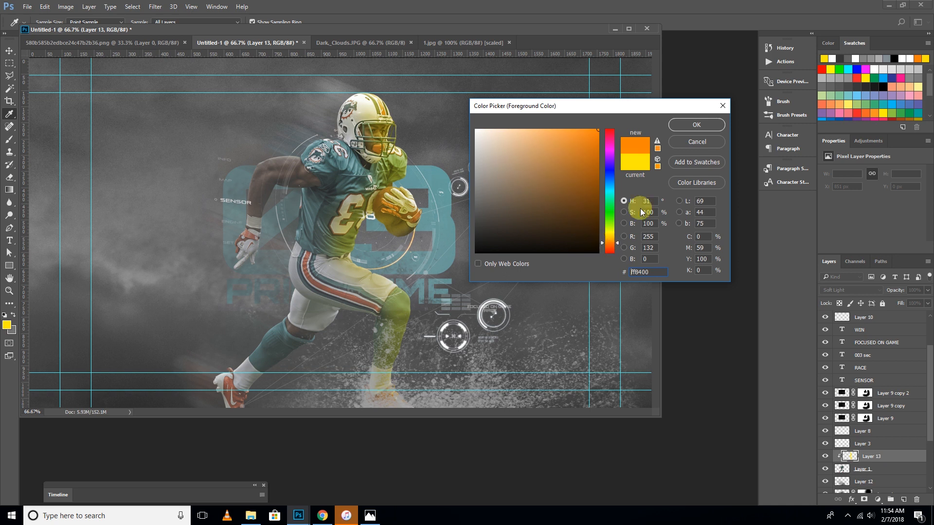
{"action": "left_click", "coordinate": [691, 131]}
{"action": "mouse_move", "coordinate": [388, 101]}
{"action": "left_mouse_down"}
{"action": "mouse_move", "coordinate": [371, 221]}
{"action": "mouse_move", "coordinate": [385, 175]}
{"action": "mouse_move", "coordinate": [404, 206]}
{"action": "mouse_move", "coordinate": [365, 229]}
{"action": "mouse_move", "coordinate": [349, 182]}
{"action": "mouse_move", "coordinate": [369, 113]}
{"action": "mouse_move", "coordinate": [360, 86]}
{"action": "mouse_move", "coordinate": [344, 178]}
{"action": "mouse_move", "coordinate": [355, 257]}
{"action": "mouse_move", "coordinate": [400, 307]}
{"action": "mouse_move", "coordinate": [395, 413]}
{"action": "mouse_move", "coordinate": [407, 391]}
{"action": "left_mouse_up"}
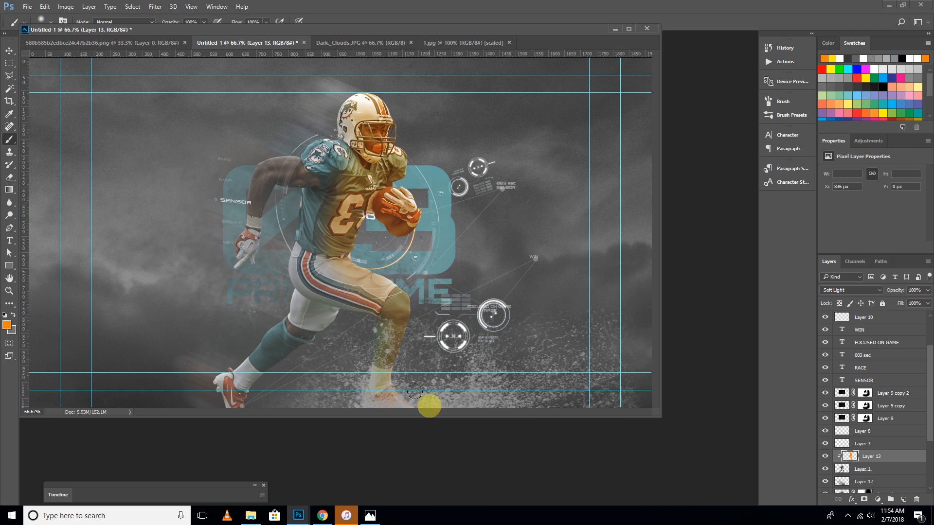
{"action": "key", "text": "ctrl+minus"}
{"action": "key", "text": "ctrl+minus"}
{"action": "key", "text": "ctrl+plus"}
{"action": "key", "text": "ctrl+plus"}
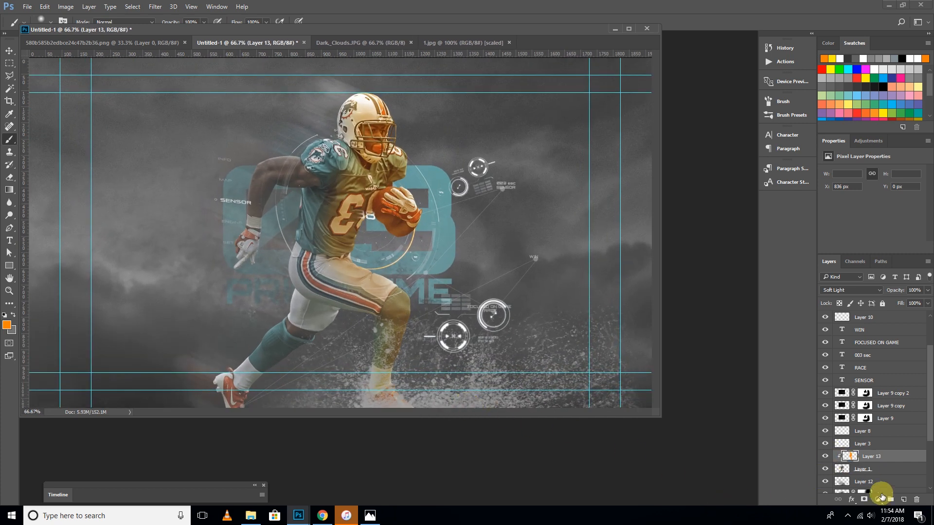
Step: Add a new layer above Layer 13 and brush white ffffff strokes over the player's helmet edge, chest and front leg
{"action": "left_click", "coordinate": [903, 500]}
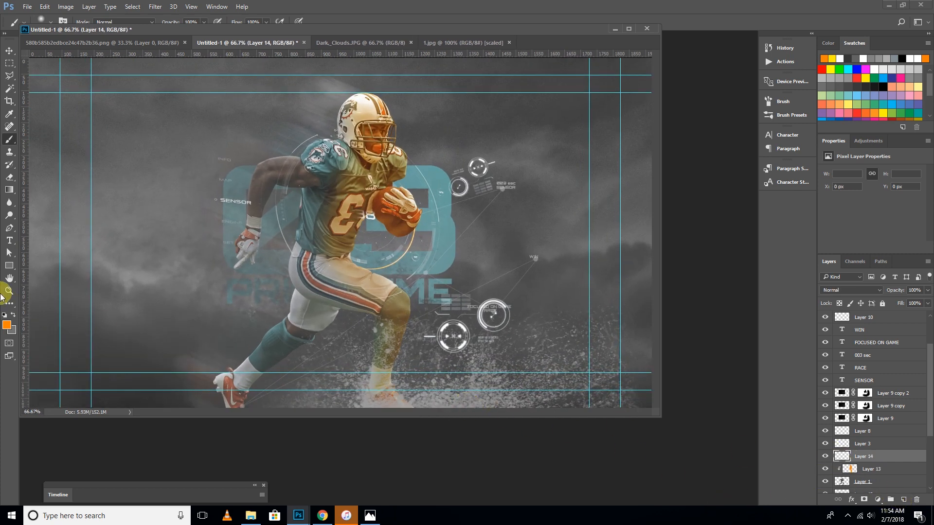
{"action": "left_click", "coordinate": [7, 325]}
{"action": "left_click_drag", "start_coordinate": [492, 167], "coordinate": [466, 130]}
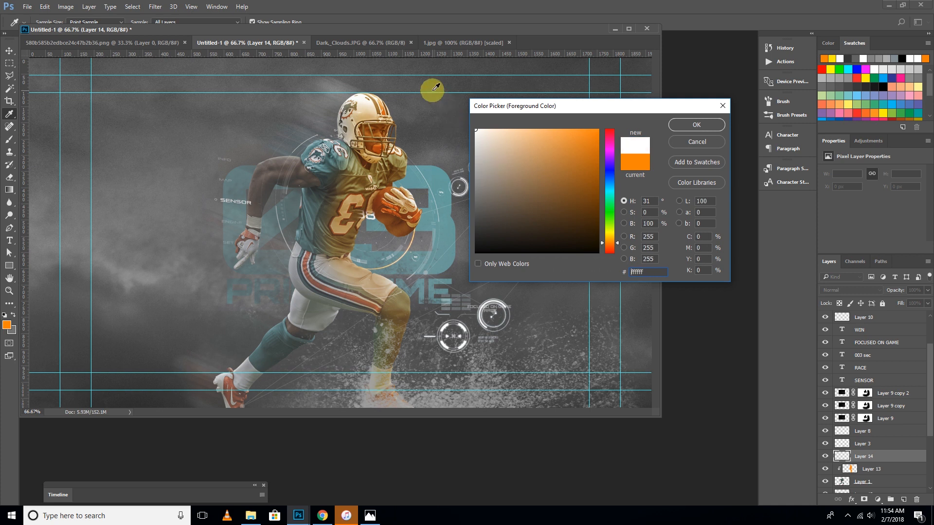
{"action": "left_click", "coordinate": [685, 125]}
{"action": "key", "text": "b"}
{"action": "mouse_move", "coordinate": [395, 115]}
{"action": "left_mouse_down"}
{"action": "mouse_move", "coordinate": [372, 97]}
{"action": "mouse_move", "coordinate": [381, 167]}
{"action": "mouse_move", "coordinate": [404, 207]}
{"action": "left_mouse_up"}
{"action": "mouse_move", "coordinate": [353, 240]}
{"action": "left_mouse_down"}
{"action": "mouse_move", "coordinate": [401, 287]}
{"action": "mouse_move", "coordinate": [406, 363]}
{"action": "left_mouse_up"}
Step: Clip the white brushed Layer 14 to the player and set its blend mode to Soft Light
{"action": "right_click", "coordinate": [895, 458]}
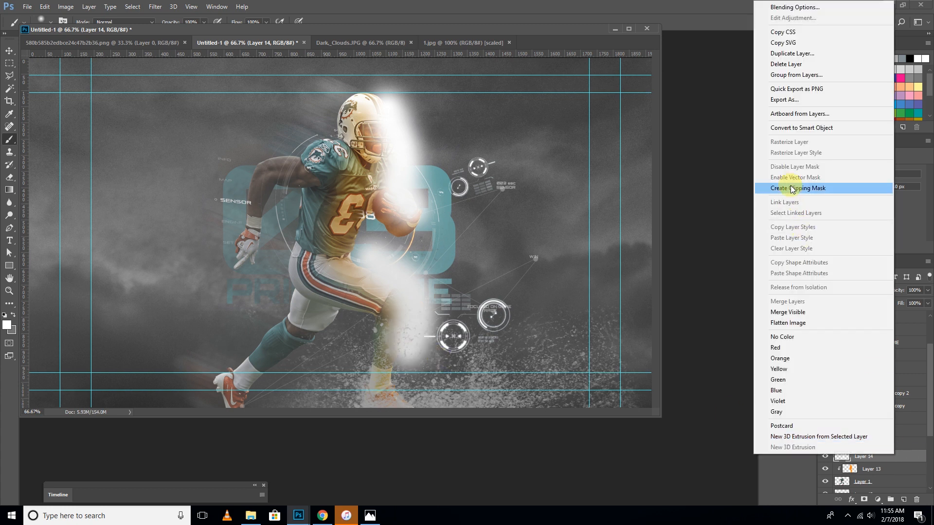
{"action": "left_click", "coordinate": [795, 191]}
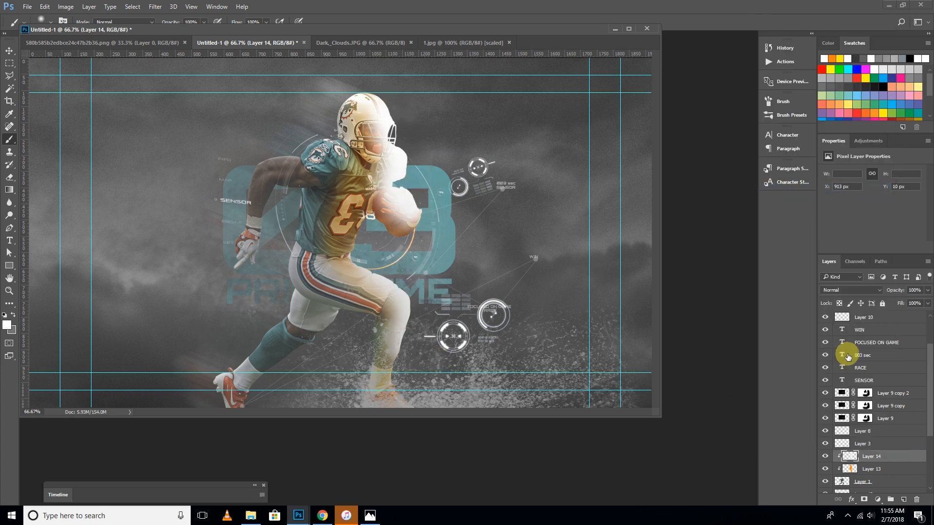
{"action": "left_click", "coordinate": [850, 290]}
{"action": "left_click", "coordinate": [832, 392]}
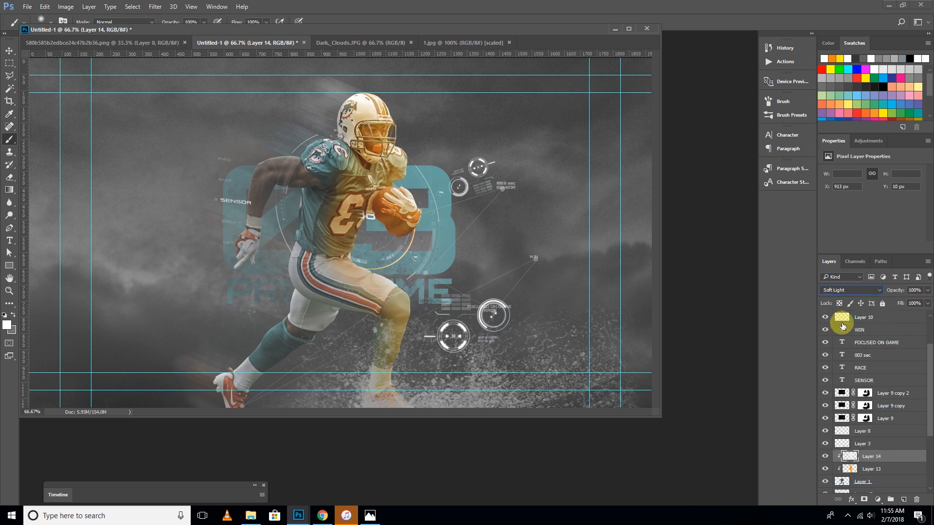
Step: Reduce the opacity of the orange brushed Layer 13
{"action": "left_click", "coordinate": [854, 468]}
{"action": "left_click_drag", "start_coordinate": [927, 290], "coordinate": [903, 307]}
Step: Try Screen and Overlay blending on Layer 14, return it to Soft Light and set its opacity to 50%
{"action": "left_click", "coordinate": [856, 456]}
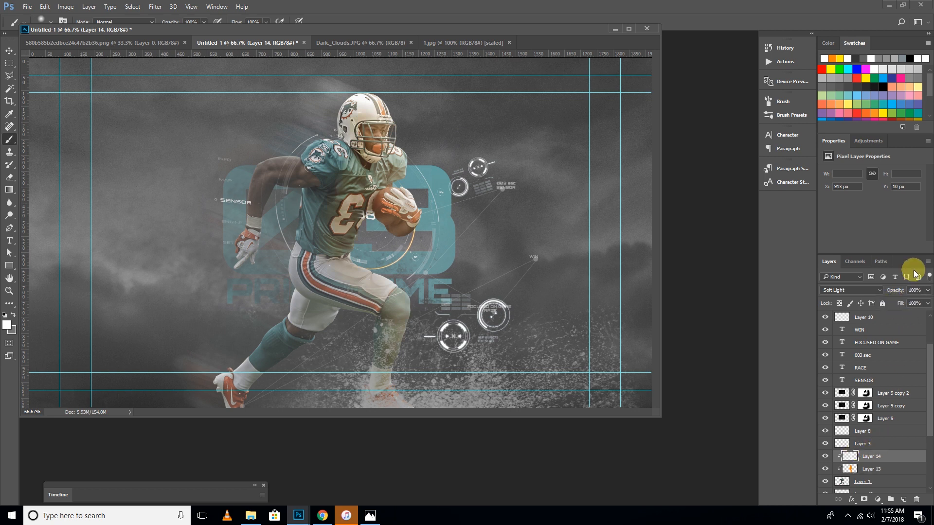
{"action": "left_click", "coordinate": [851, 290]}
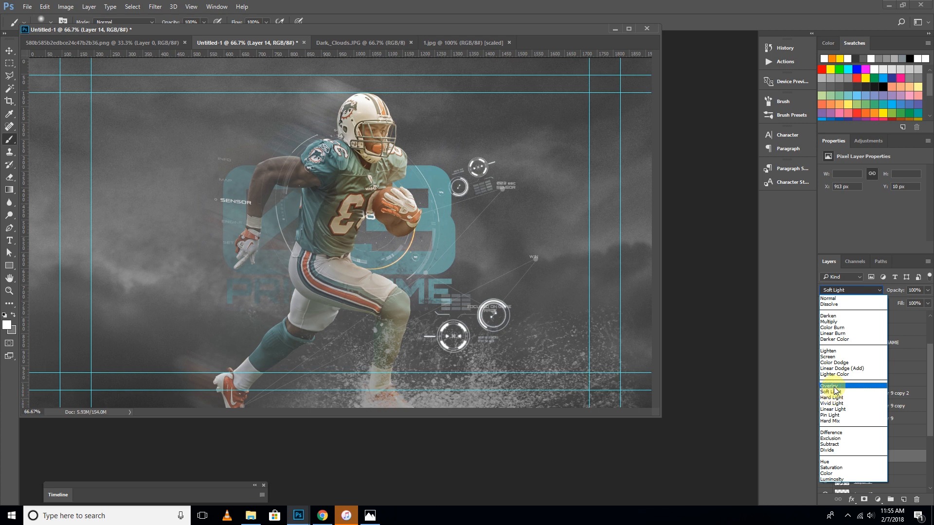
{"action": "left_click", "coordinate": [829, 357]}
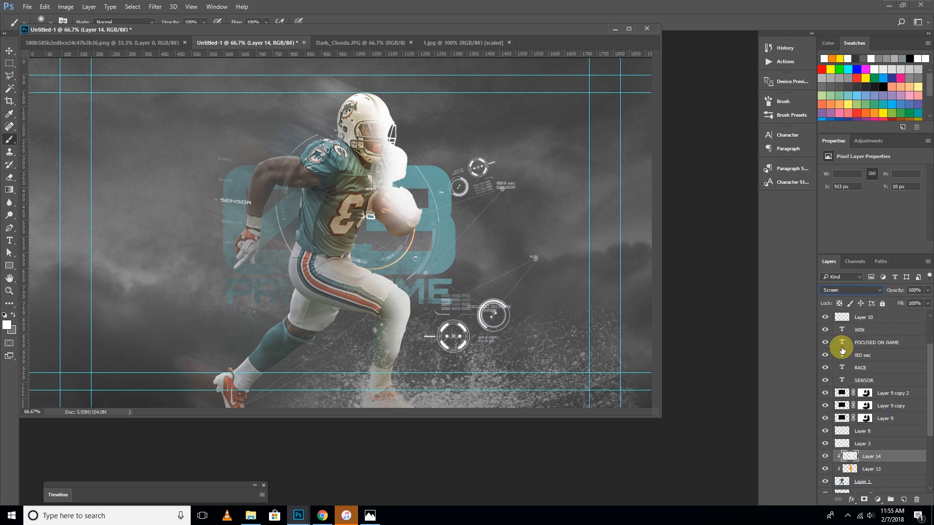
{"action": "left_click_drag", "start_coordinate": [906, 299], "coordinate": [897, 303]}
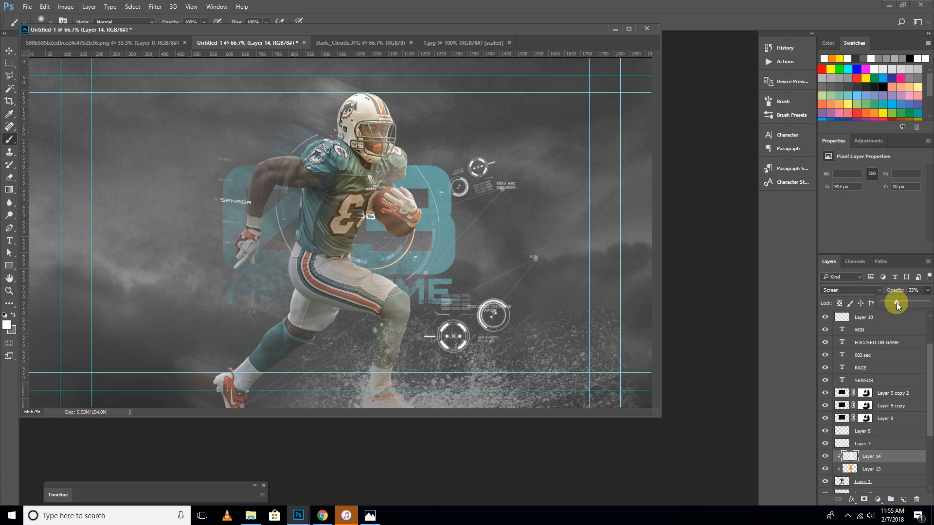
{"action": "left_click", "coordinate": [857, 291]}
{"action": "left_click", "coordinate": [837, 387]}
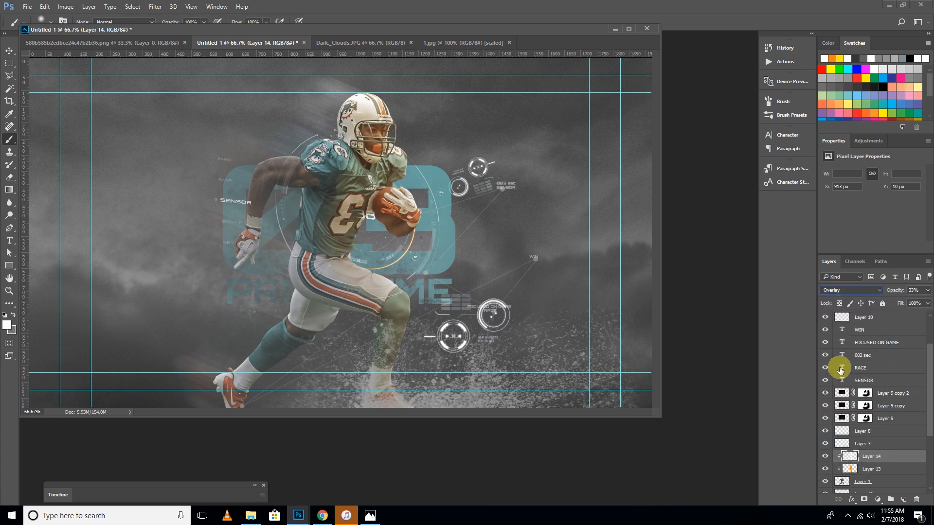
{"action": "left_click", "coordinate": [859, 295]}
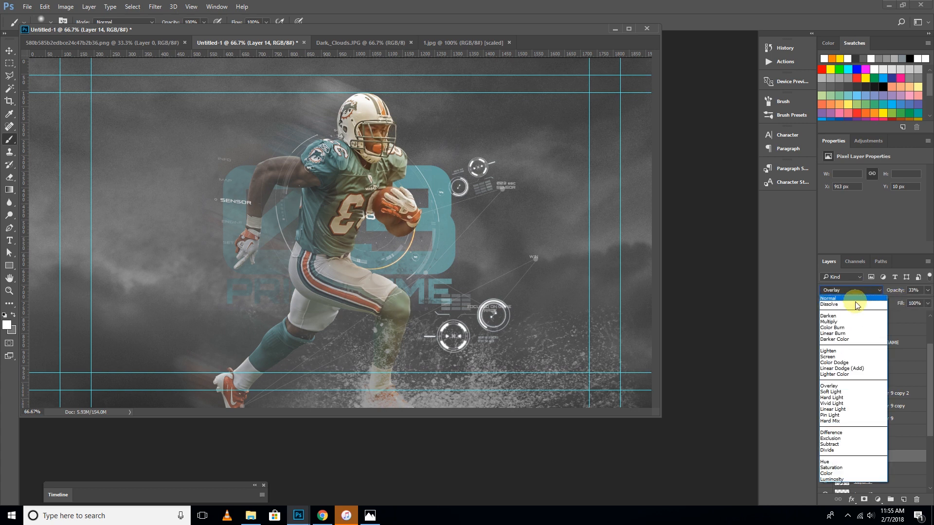
{"action": "left_click", "coordinate": [846, 392]}
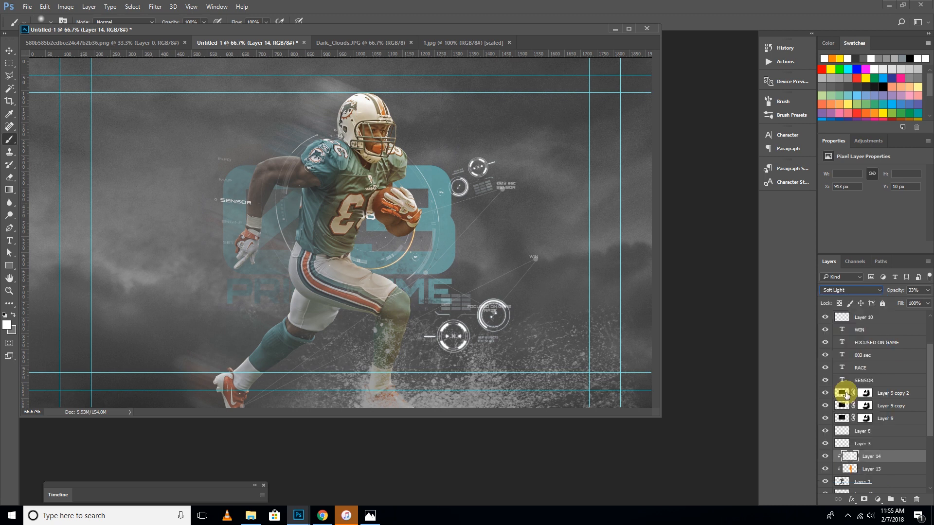
{"action": "left_click_drag", "start_coordinate": [897, 302], "coordinate": [904, 302]}
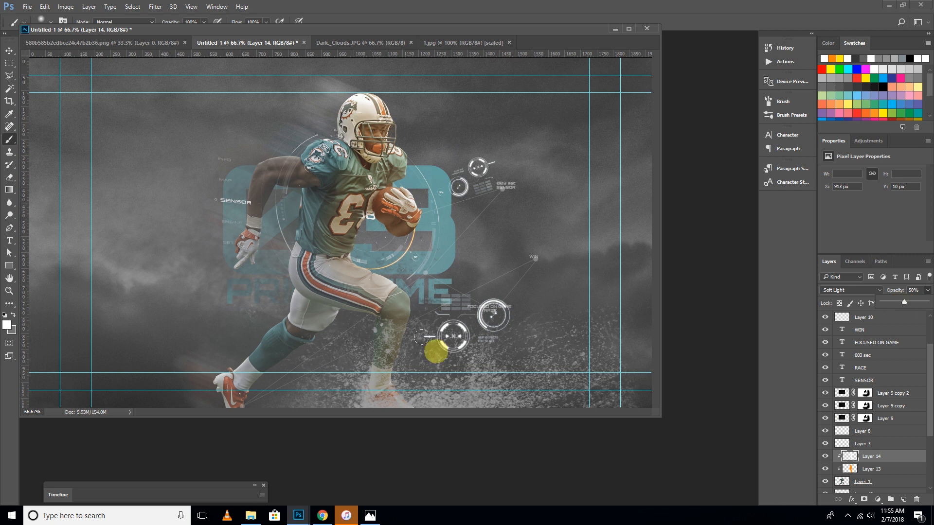
Step: Stamp all visible layers onto the topmost Layer 7 and duplicate it as Layer 7 copy
{"action": "key", "text": "ctrl+minus"}
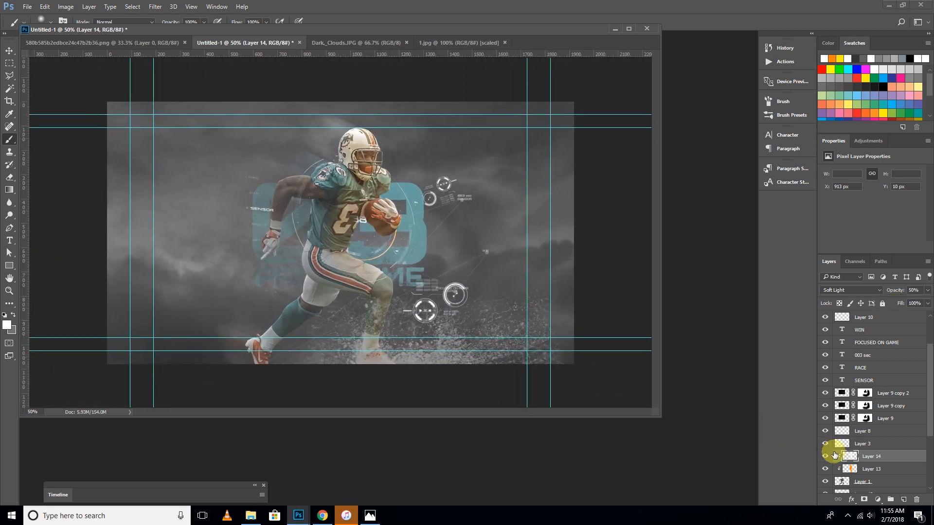
{"action": "left_click_drag", "start_coordinate": [929, 391], "coordinate": [930, 329]}
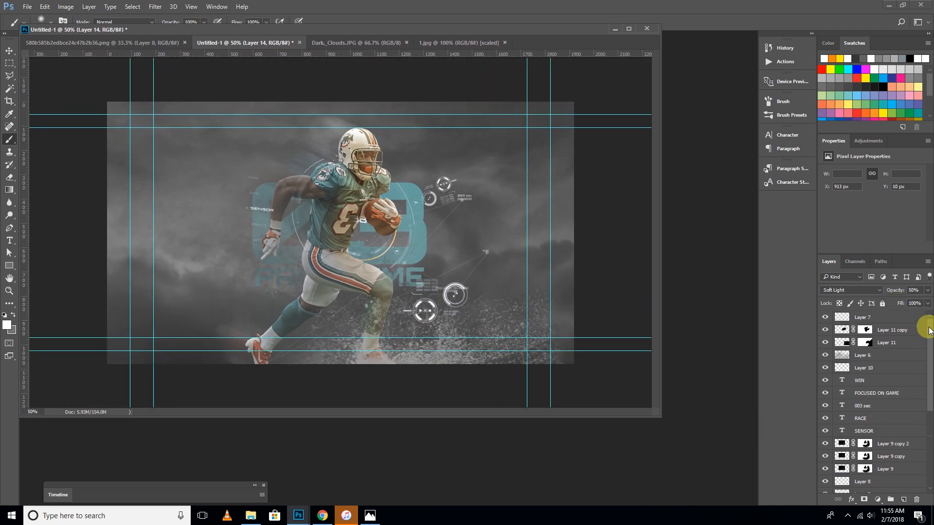
{"action": "left_click", "coordinate": [880, 322]}
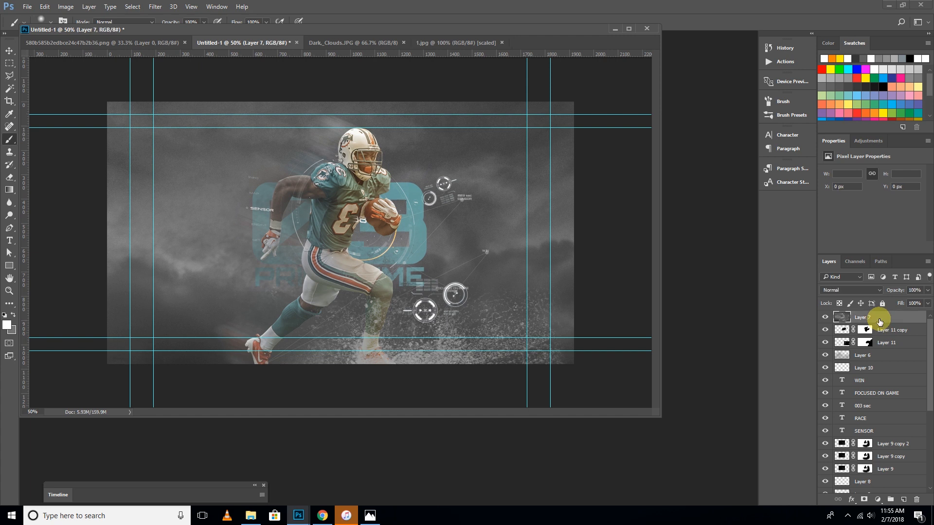
{"action": "right_click", "coordinate": [877, 316]}
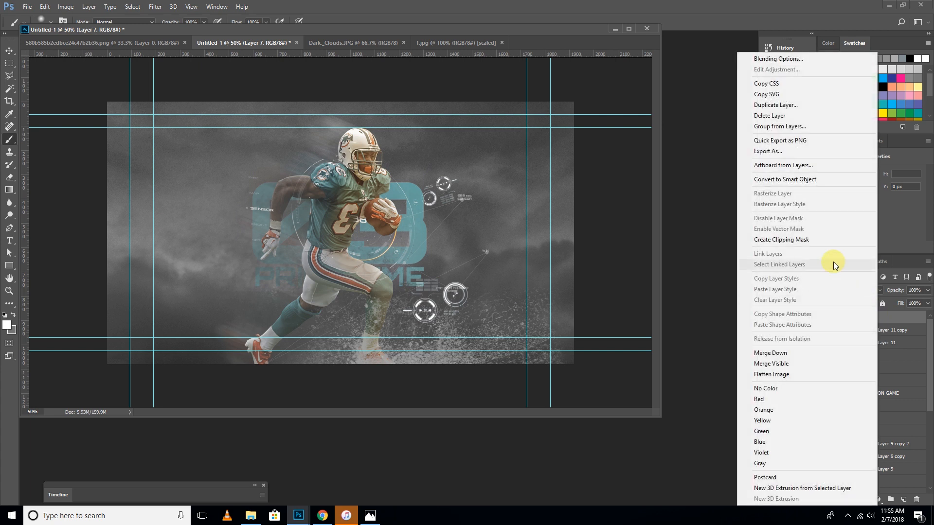
{"action": "left_click", "coordinate": [779, 106]}
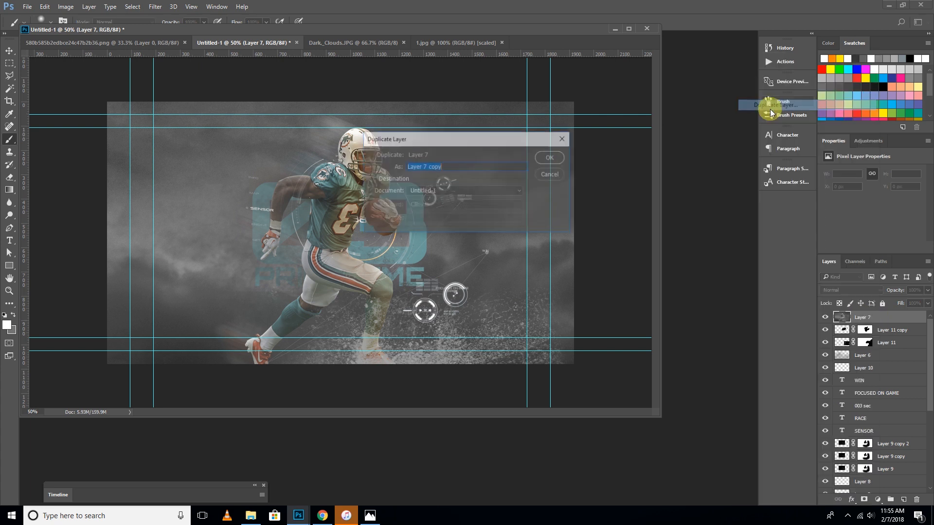
{"action": "left_click", "coordinate": [560, 156]}
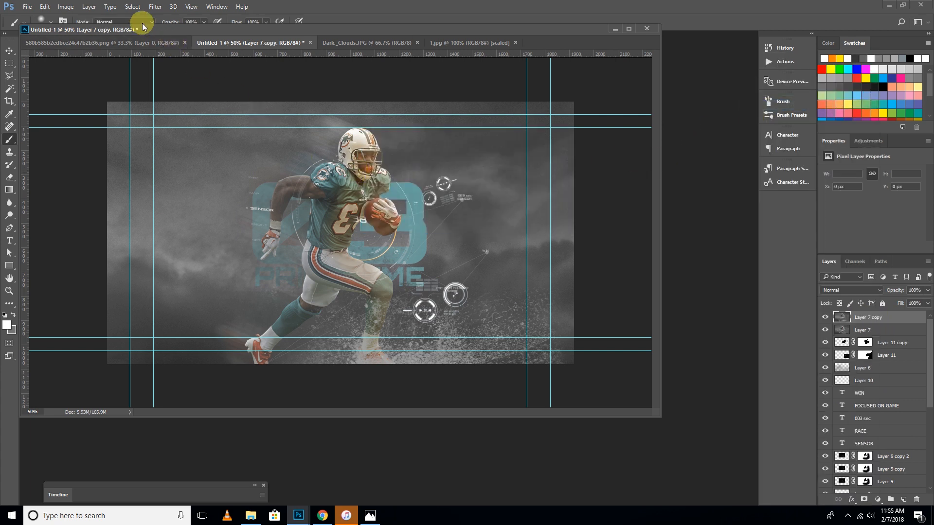
Step: In the Camera Raw filter on Layer 7 copy, set Clarity +100, Exposure -0.20, Highlights -100, Shadows -55, Whites +29 and Blacks +2
{"action": "left_click", "coordinate": [155, 7]}
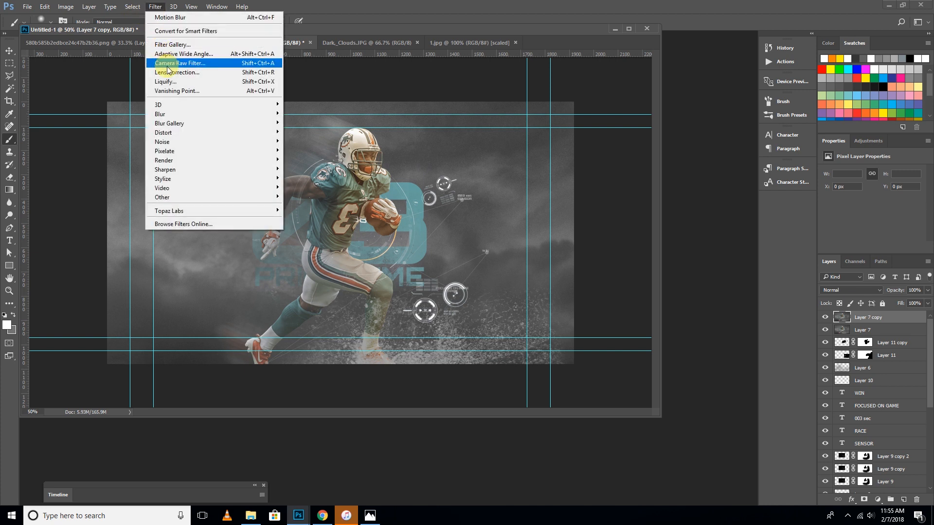
{"action": "left_click", "coordinate": [165, 63]}
{"action": "left_click_drag", "start_coordinate": [605, 299], "coordinate": [665, 302]}
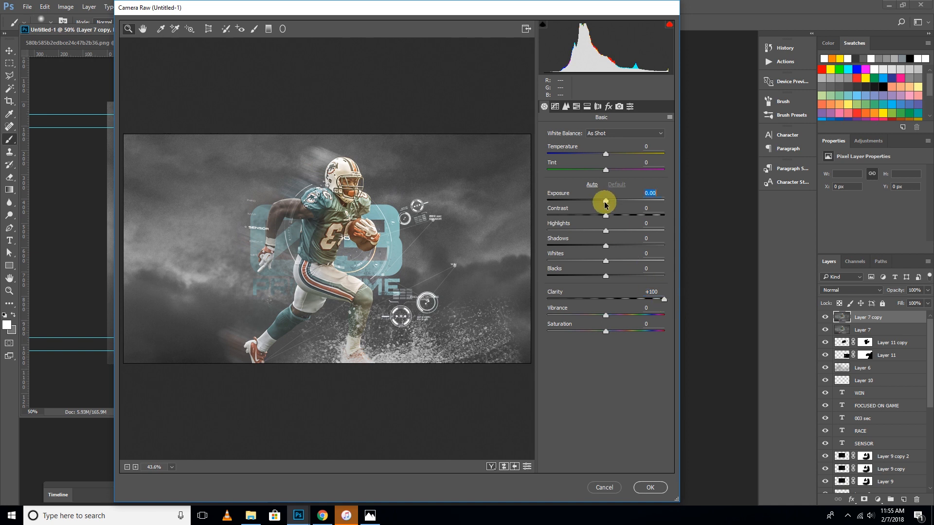
{"action": "left_click_drag", "start_coordinate": [605, 204], "coordinate": [602, 205]}
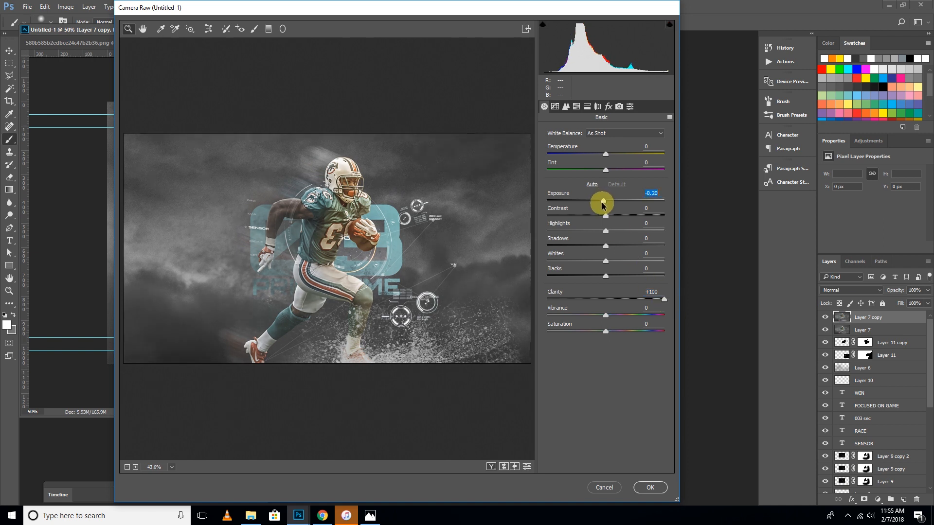
{"action": "left_click_drag", "start_coordinate": [606, 235], "coordinate": [546, 240]}
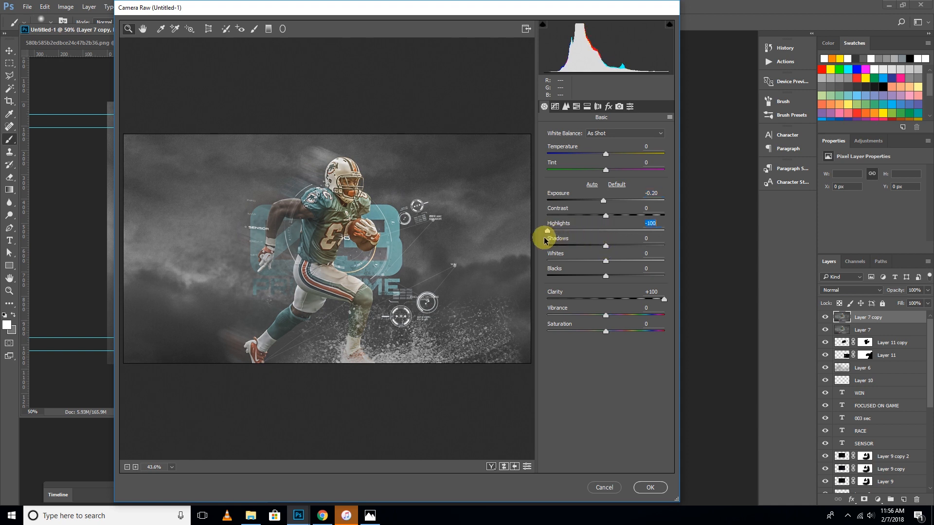
{"action": "left_click_drag", "start_coordinate": [606, 246], "coordinate": [601, 265]}
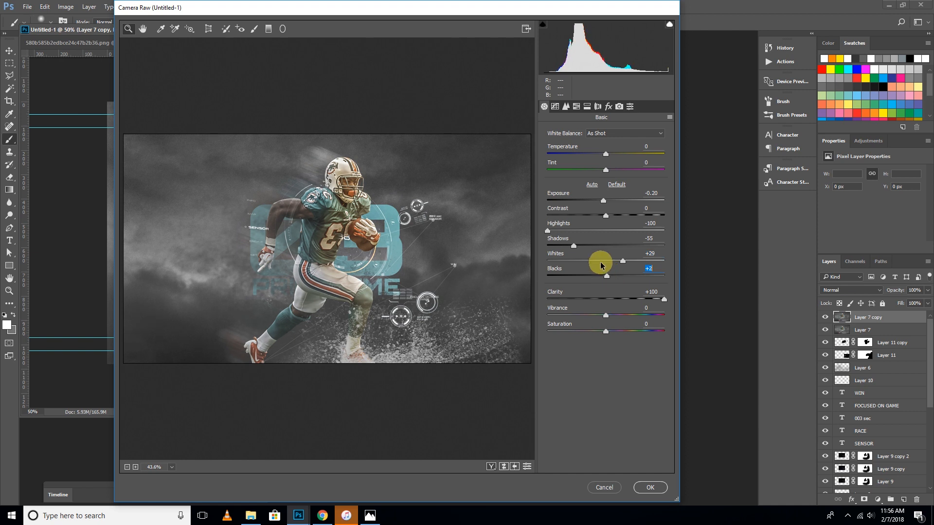
Step: Set the sharpening amount to 53, the Blues hue to -100, the Yellows hue to -53 and the Aquas saturation to +100
{"action": "left_click", "coordinate": [566, 106]}
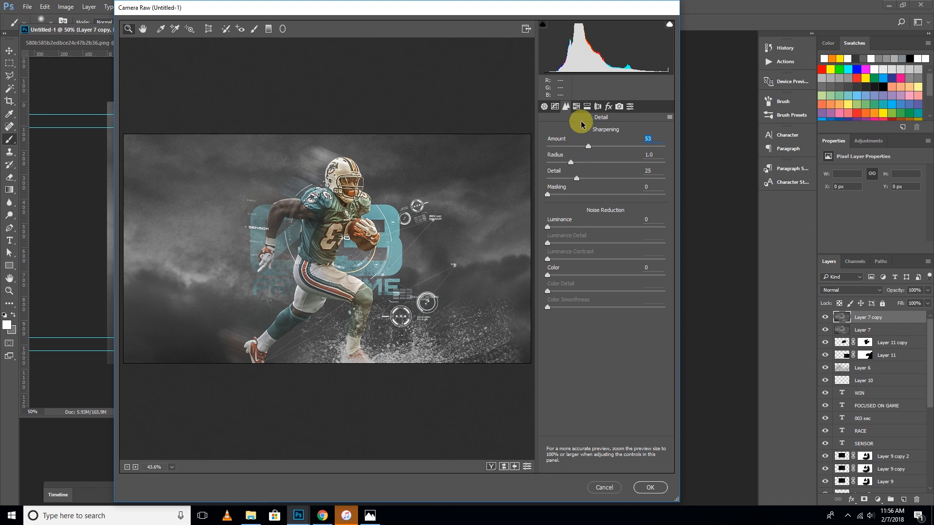
{"action": "left_click", "coordinate": [576, 106]}
{"action": "left_click_drag", "start_coordinate": [605, 263], "coordinate": [553, 271]}
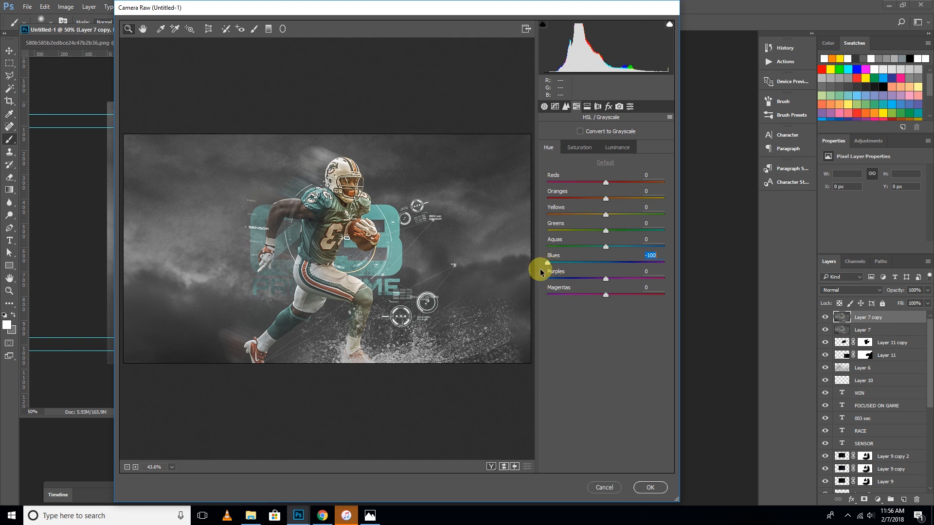
{"action": "left_click_drag", "start_coordinate": [608, 214], "coordinate": [583, 228]}
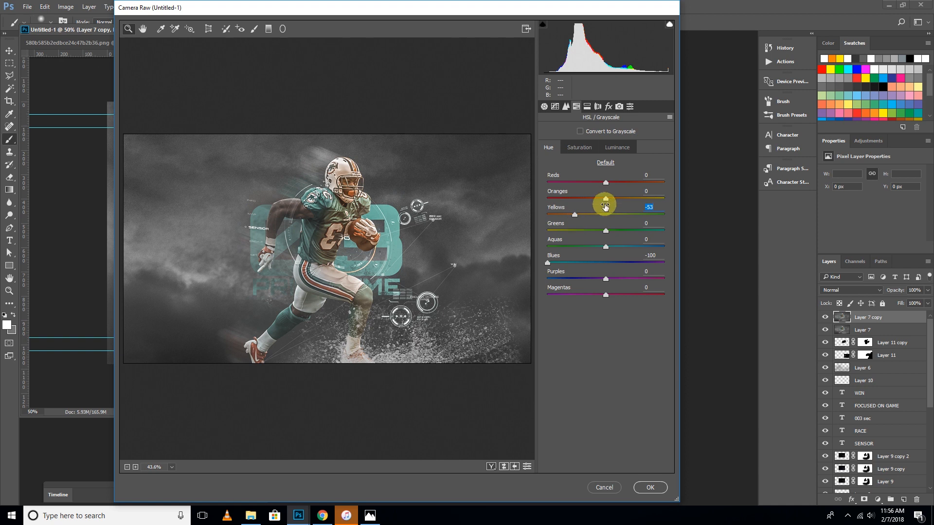
{"action": "left_click", "coordinate": [587, 147]}
{"action": "left_click_drag", "start_coordinate": [607, 249], "coordinate": [666, 249]}
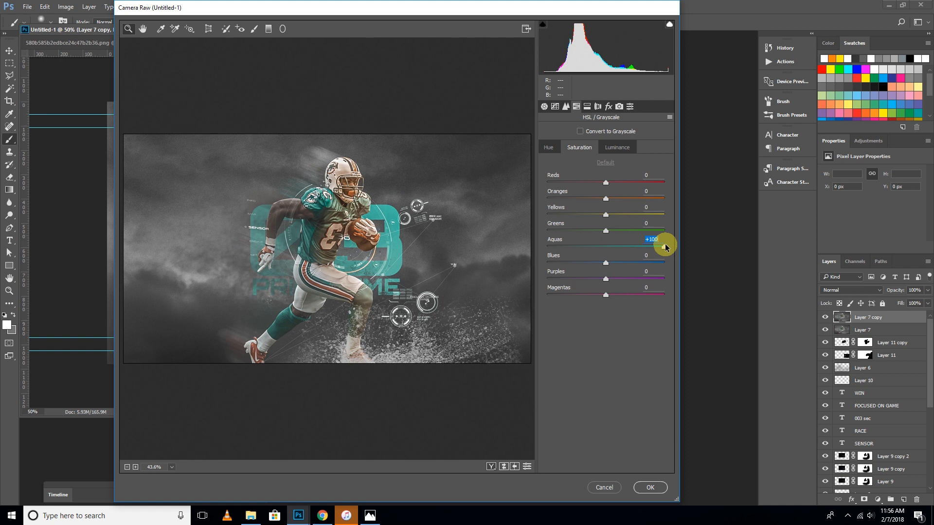
Step: Split-tone the image with highlights at hue 147, saturation 19 and shadows at hue 57, saturation 8
{"action": "left_click", "coordinate": [587, 106]}
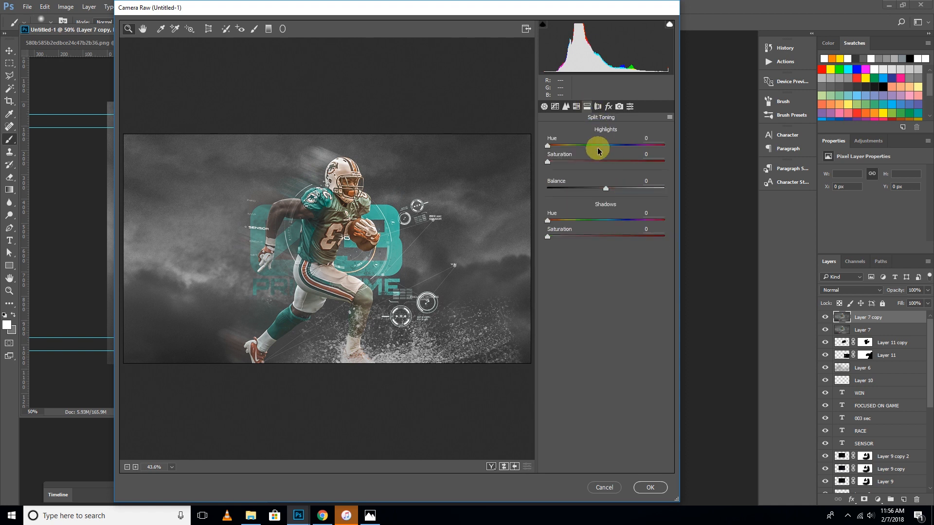
{"action": "left_click_drag", "start_coordinate": [602, 150], "coordinate": [577, 164]}
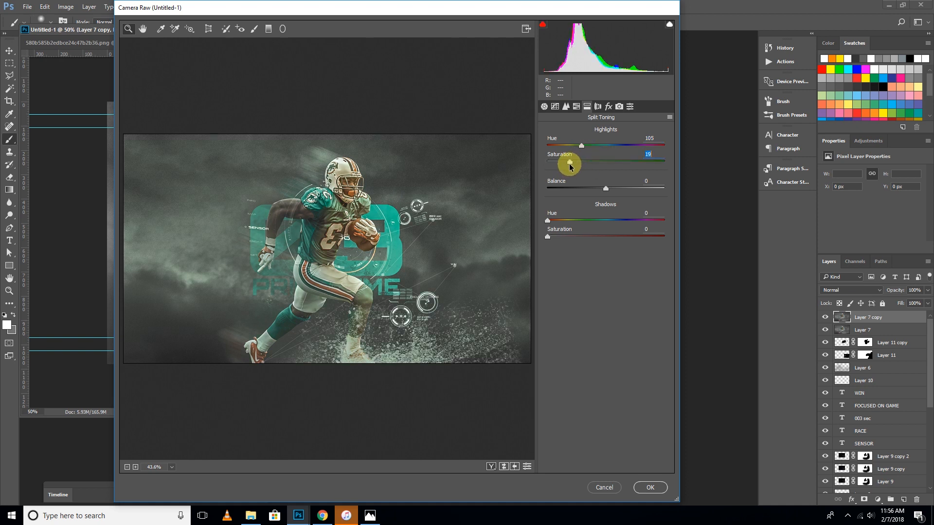
{"action": "left_click_drag", "start_coordinate": [585, 149], "coordinate": [592, 150]}
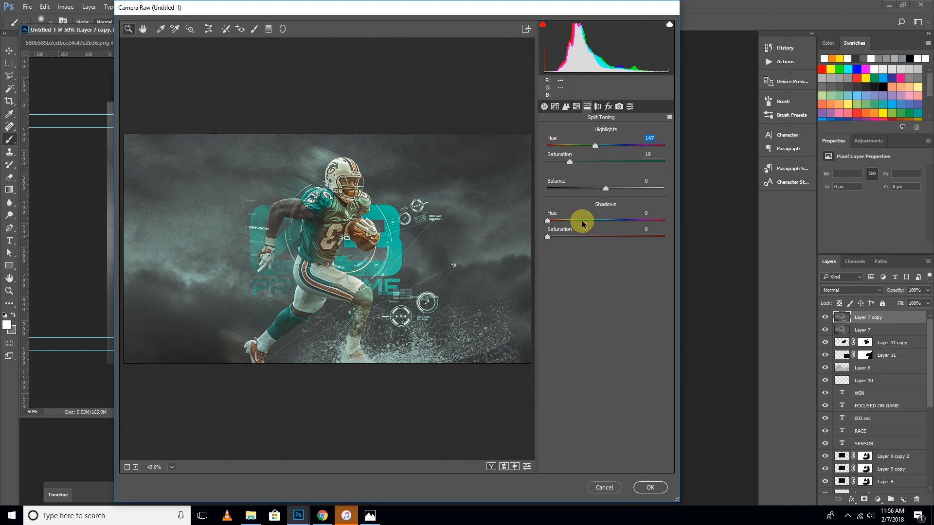
{"action": "left_click", "coordinate": [563, 221]}
{"action": "left_click", "coordinate": [559, 236]}
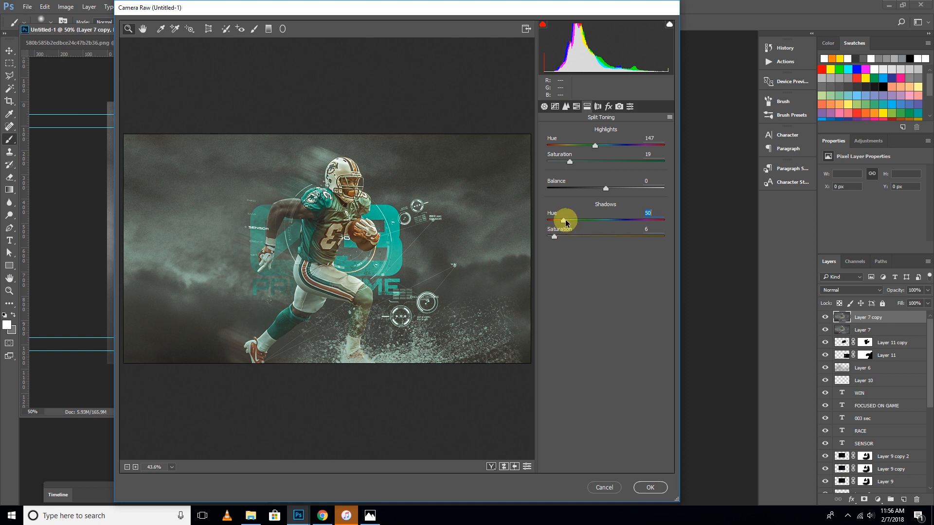
{"action": "left_click_drag", "start_coordinate": [555, 239], "coordinate": [559, 241]}
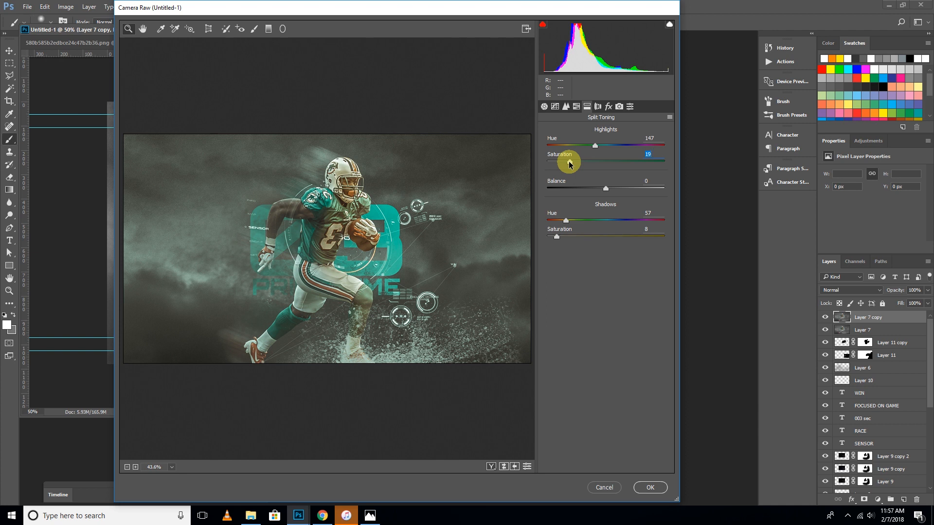
Step: Set Dehaze to +27 and the grain amount to 15, and apply the Camera Raw filter
{"action": "left_click", "coordinate": [577, 106]}
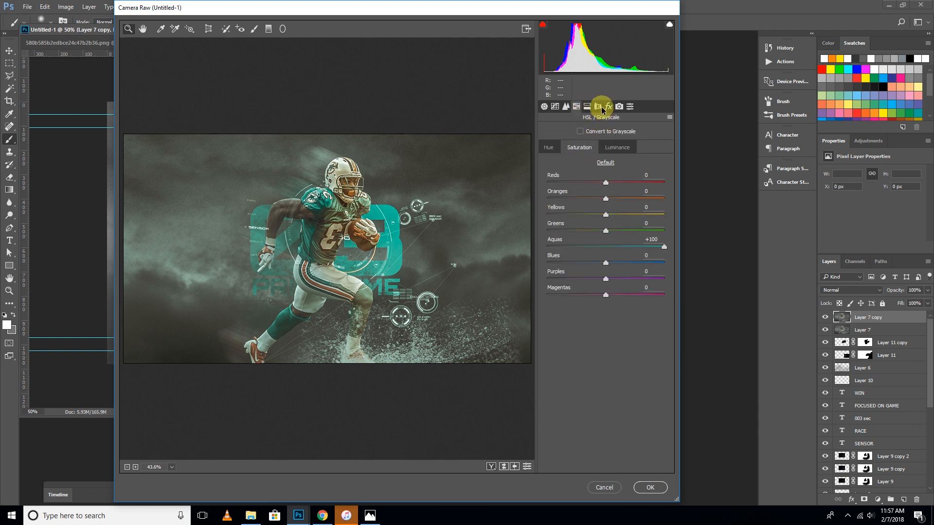
{"action": "left_click", "coordinate": [608, 107]}
{"action": "left_click_drag", "start_coordinate": [611, 151], "coordinate": [621, 151]}
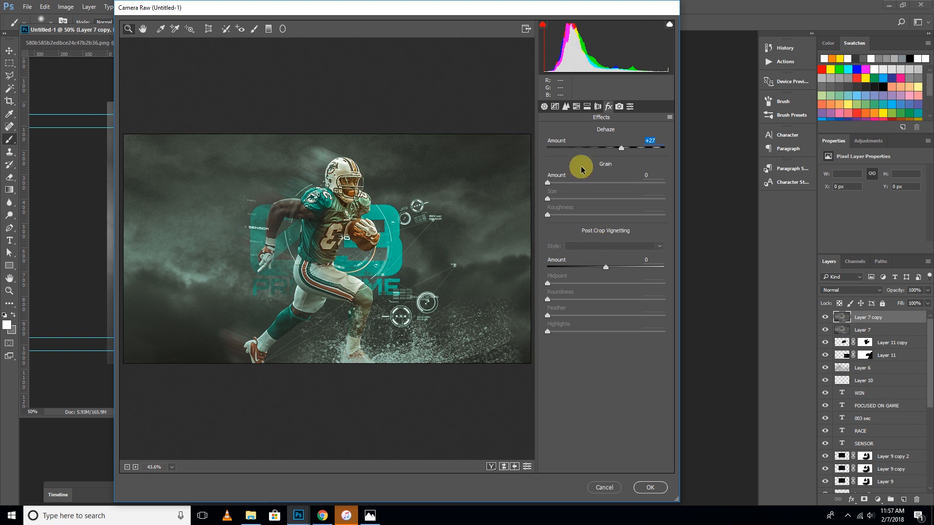
{"action": "left_click_drag", "start_coordinate": [548, 184], "coordinate": [557, 185]}
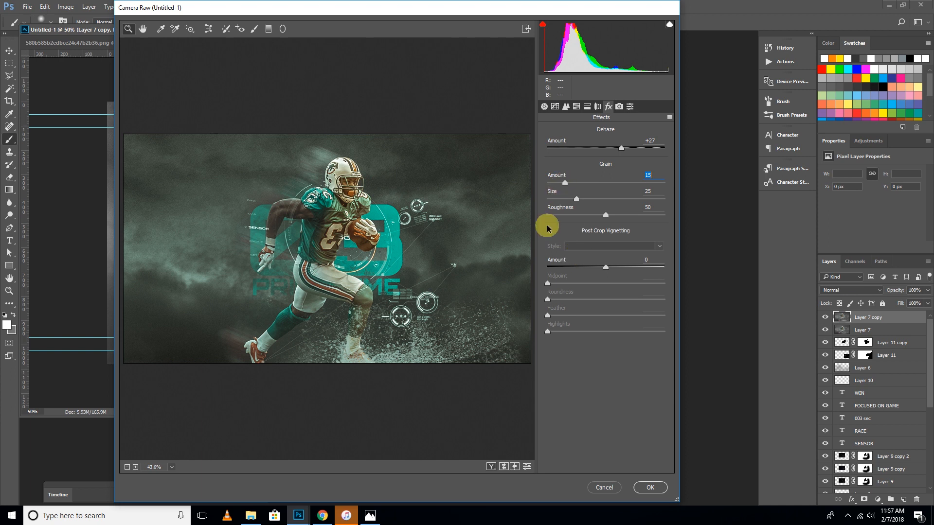
{"action": "left_click", "coordinate": [650, 488]}
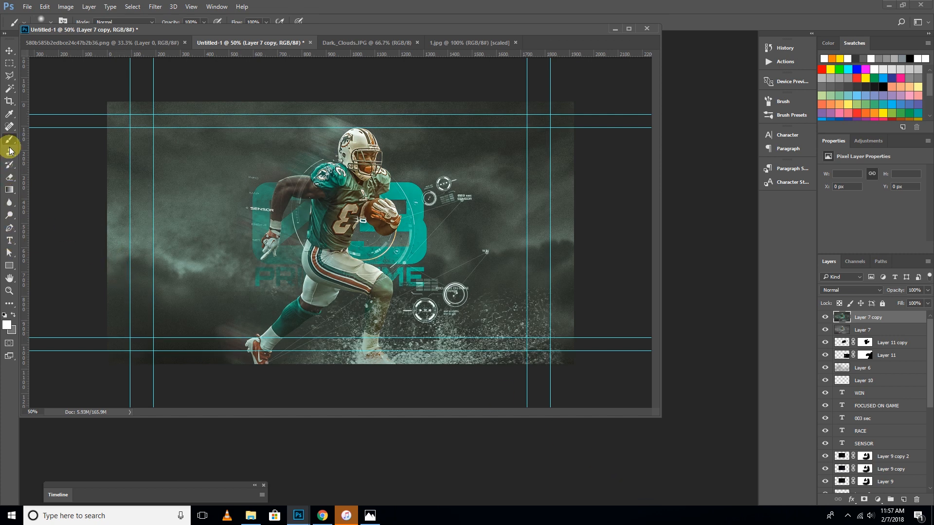
Step: Try to crop the canvas narrower from both sides around the player
{"action": "left_click", "coordinate": [9, 100]}
{"action": "left_click_drag", "start_coordinate": [106, 228], "coordinate": [154, 234]}
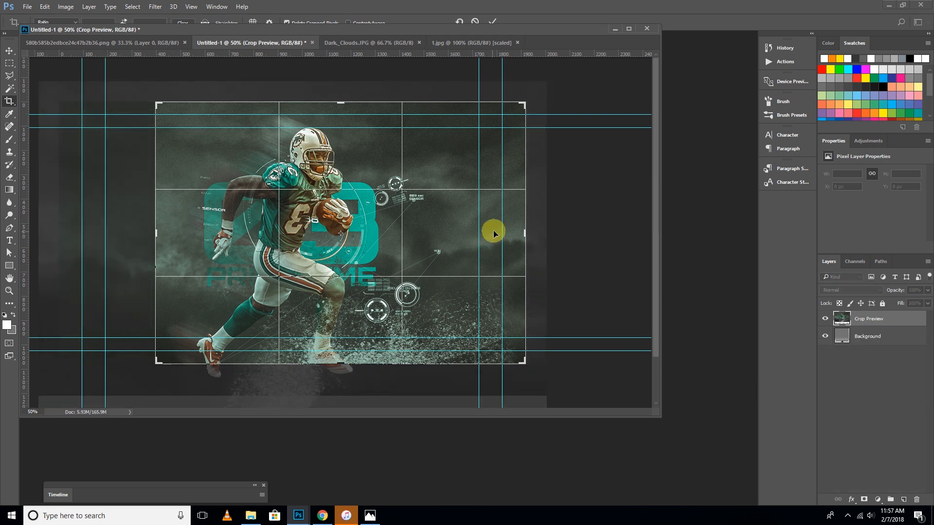
{"action": "left_click_drag", "start_coordinate": [527, 233], "coordinate": [490, 243]}
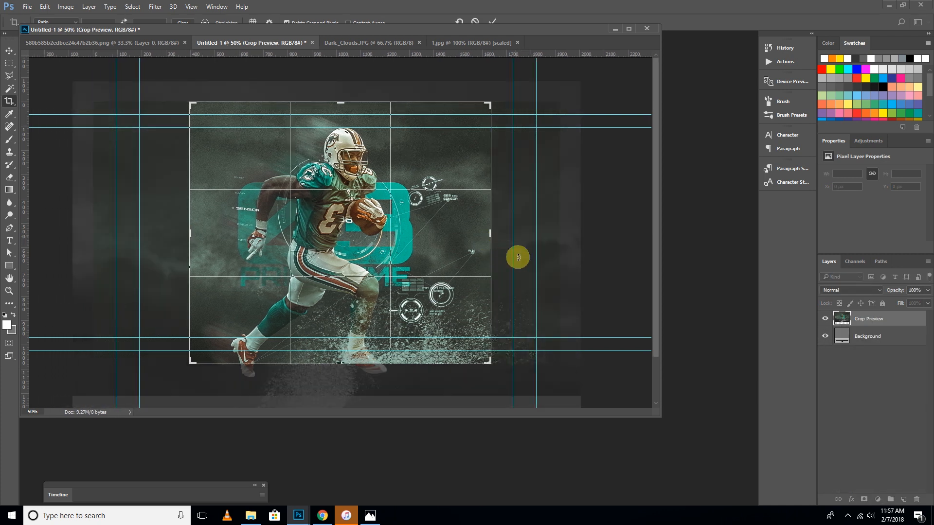
{"action": "key", "text": "Return"}
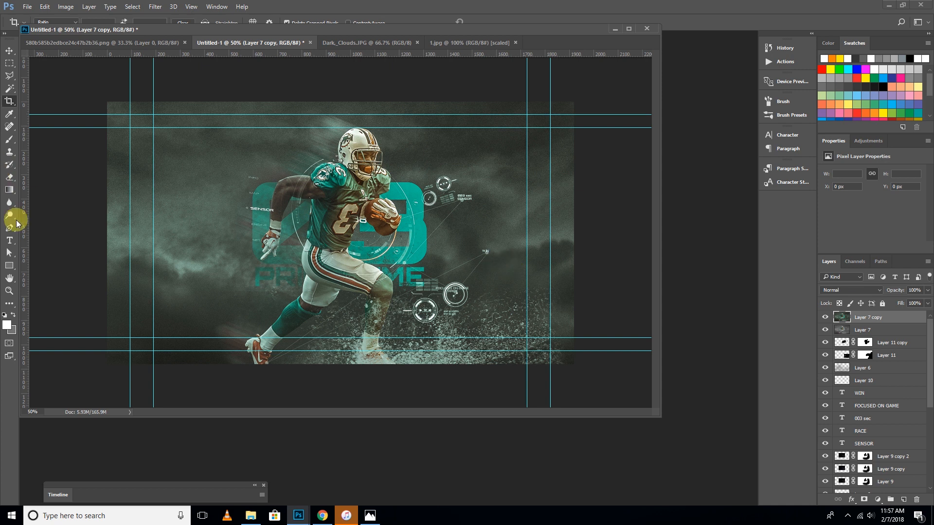
Step: Add the text "PRIME TIME PLAYER" below the player's rear arm, coloured with the teal sampled from the large number
{"action": "left_click", "coordinate": [12, 245]}
{"action": "left_click", "coordinate": [196, 302]}
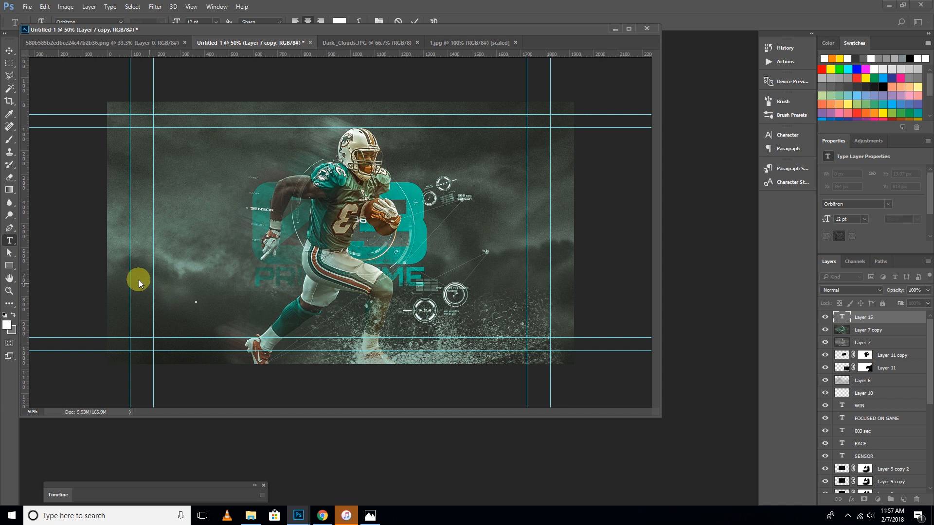
{"action": "left_click", "coordinate": [7, 321]}
{"action": "left_click", "coordinate": [421, 237]}
{"action": "left_click", "coordinate": [691, 125]}
{"action": "left_click", "coordinate": [842, 320]}
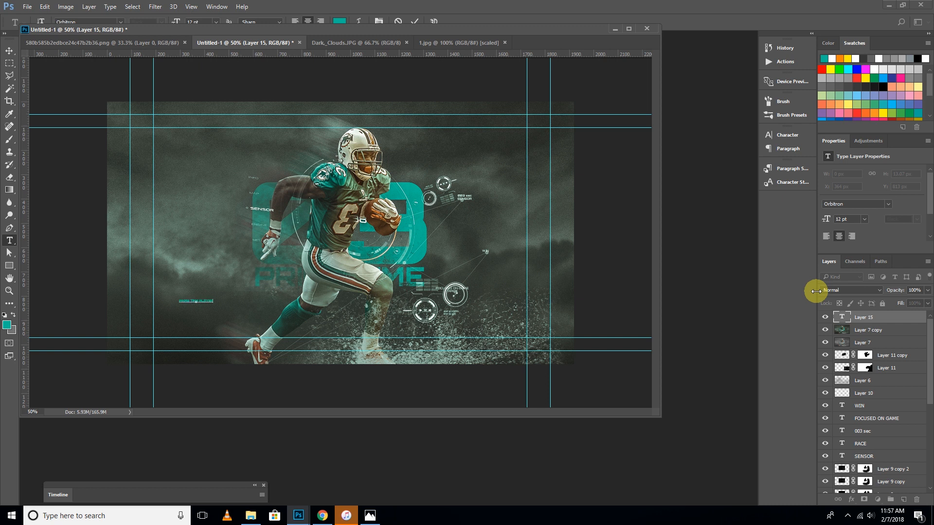
Step: Scale the "PRIME TIME PLAYER" text up to about 86 pt across the lower left part of the image
{"action": "left_click", "coordinate": [9, 52]}
{"action": "key", "text": "ctrl+t"}
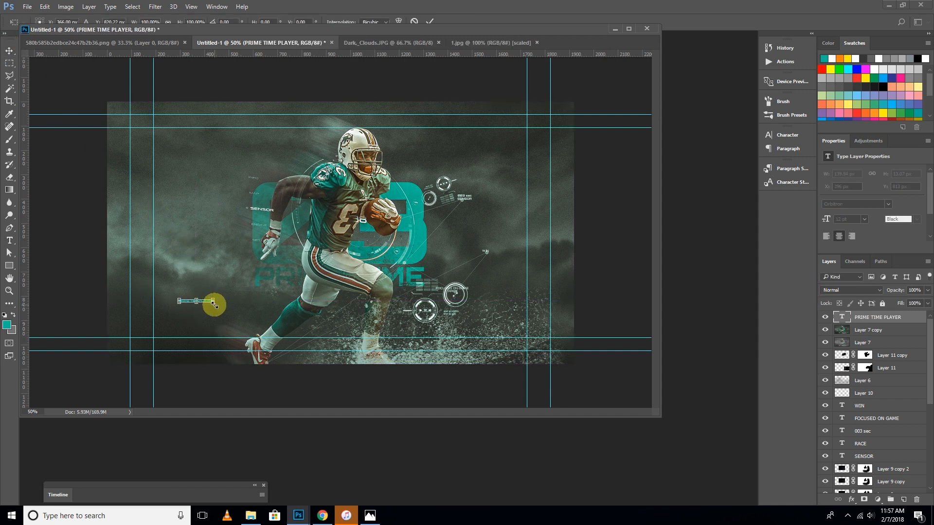
{"action": "left_click_drag", "start_coordinate": [213, 301], "coordinate": [313, 329]}
{"action": "left_click_drag", "start_coordinate": [256, 306], "coordinate": [290, 312]}
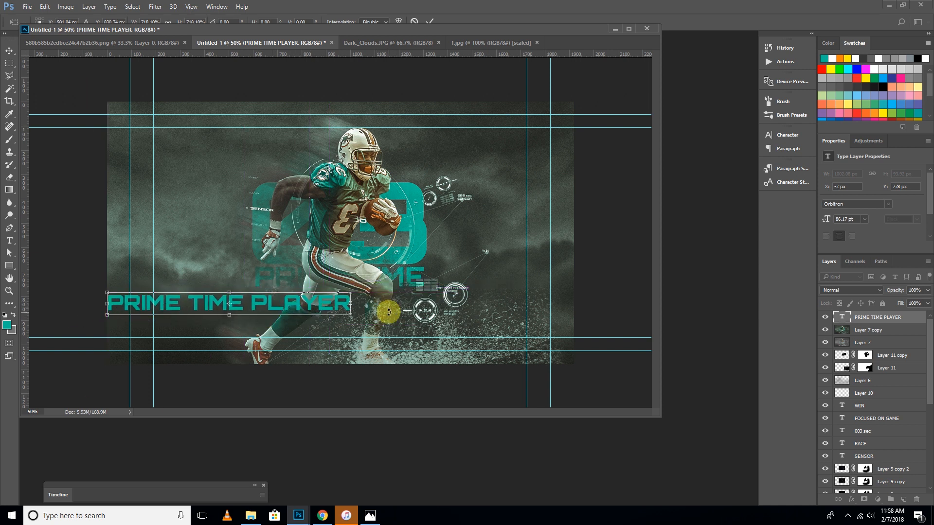
{"action": "key", "text": "Return"}
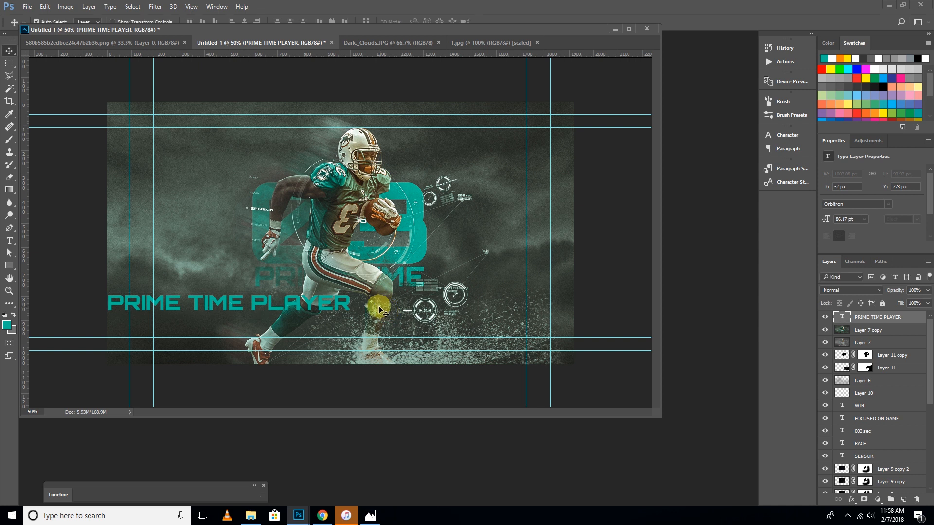
Step: Select the "PRIME TIME PLAYER" text layer and delete it
{"action": "right_click", "coordinate": [348, 307]}
{"action": "left_click", "coordinate": [338, 307]}
{"action": "right_click", "coordinate": [338, 307]}
{"action": "left_click", "coordinate": [351, 317]}
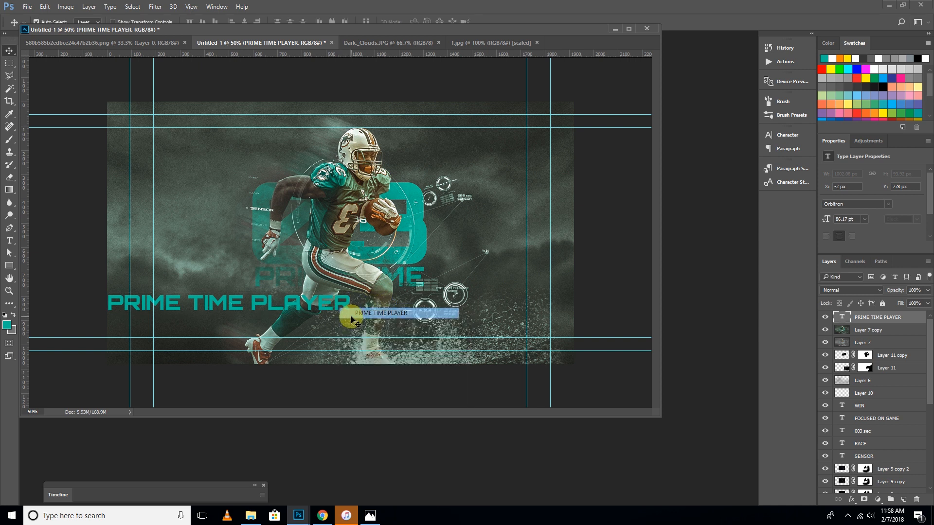
{"action": "key", "text": "Delete"}
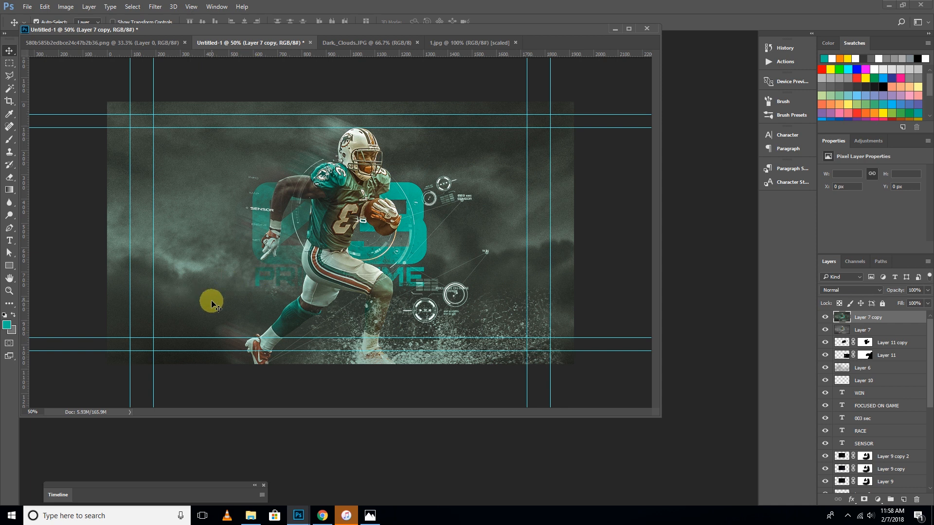
Step: Add the two-line teal text "SPORTS POSTER / TUTORIAL" left of the player and scale it up to about 56 pt
{"action": "left_click", "coordinate": [9, 241]}
{"action": "left_click", "coordinate": [126, 264]}
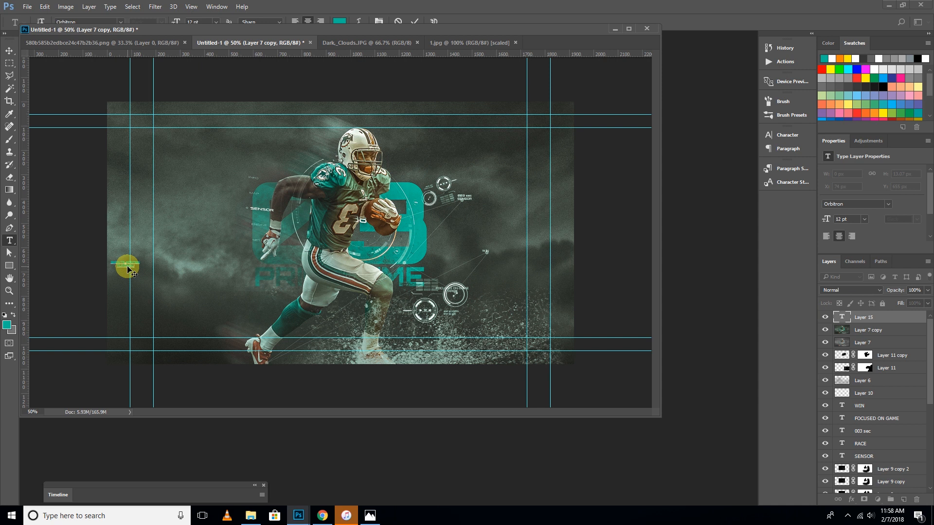
{"action": "left_click", "coordinate": [9, 50]}
{"action": "key", "text": "ctrl+t"}
{"action": "left_click_drag", "start_coordinate": [141, 274], "coordinate": [225, 279]}
{"action": "key", "text": "Return"}
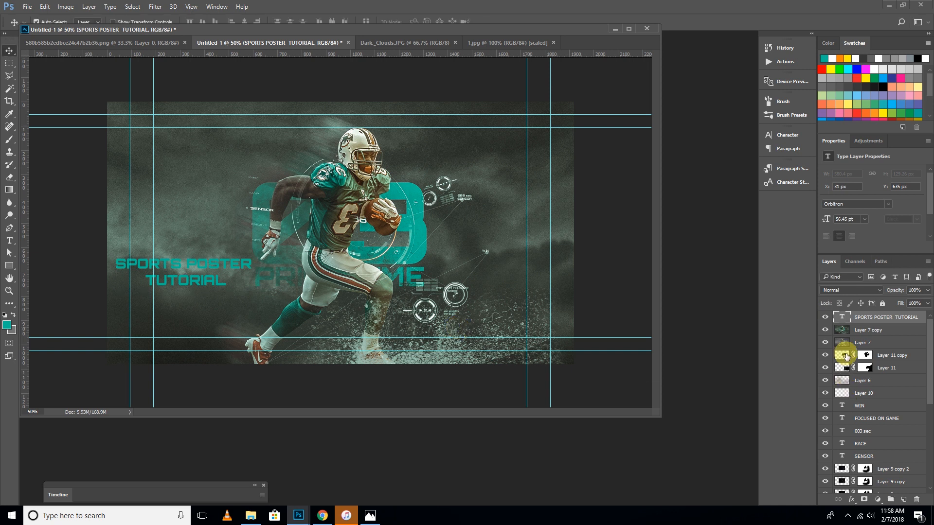
Step: Reduce the font size of the "SPORTS POSTER" line to 31.45 pt
{"action": "double_click", "coordinate": [842, 317]}
{"action": "left_click_drag", "start_coordinate": [250, 265], "coordinate": [90, 267]}
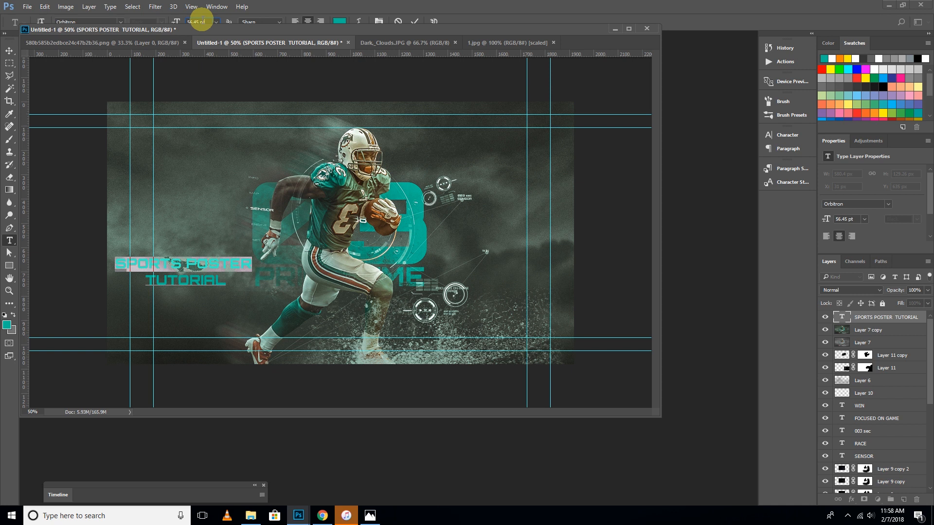
{"action": "key", "text": "Down"}
{"action": "key", "text": "Down"}
{"action": "key", "text": "Down"}
{"action": "key", "text": "Down"}
{"action": "key", "text": "Down"}
{"action": "key", "text": "Down"}
{"action": "key", "text": "Down"}
{"action": "key", "text": "Down"}
{"action": "key", "text": "Down"}
{"action": "key", "text": "Down"}
{"action": "key", "text": "Down"}
{"action": "key", "text": "Down"}
{"action": "key", "text": "Down"}
{"action": "key", "text": "Down"}
{"action": "key", "text": "Down"}
{"action": "key", "text": "Down"}
{"action": "key", "text": "Down"}
{"action": "key", "text": "Down"}
{"action": "key", "text": "Down"}
{"action": "key", "text": "Down"}
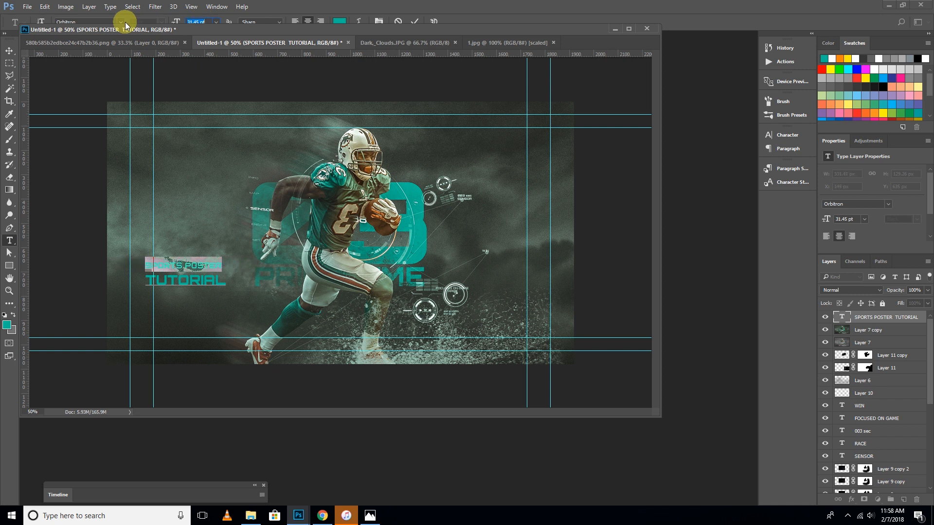
Step: Increase the font size of the "TUTORIAL" line to 66 pt
{"action": "left_click_drag", "start_coordinate": [228, 284], "coordinate": [87, 283]}
{"action": "left_click_drag", "start_coordinate": [208, 21], "coordinate": [123, 24]}
{"action": "key", "text": "Up"}
{"action": "key", "text": "Up"}
{"action": "key", "text": "Up"}
{"action": "key", "text": "Up"}
{"action": "key", "text": "Up"}
{"action": "key", "text": "Up"}
{"action": "key", "text": "Up"}
{"action": "key", "text": "Up"}
{"action": "key", "text": "Up"}
{"action": "key", "text": "Up"}
{"action": "key", "text": "Up"}
{"action": "key", "text": "Up"}
{"action": "key", "text": "Up"}
{"action": "key", "text": "Up"}
{"action": "key", "text": "Up"}
{"action": "key", "text": "Up"}
{"action": "key", "text": "Up"}
{"action": "key", "text": "Up"}
{"action": "key", "text": "Up"}
{"action": "key", "text": "Up"}
{"action": "key", "text": "Up"}
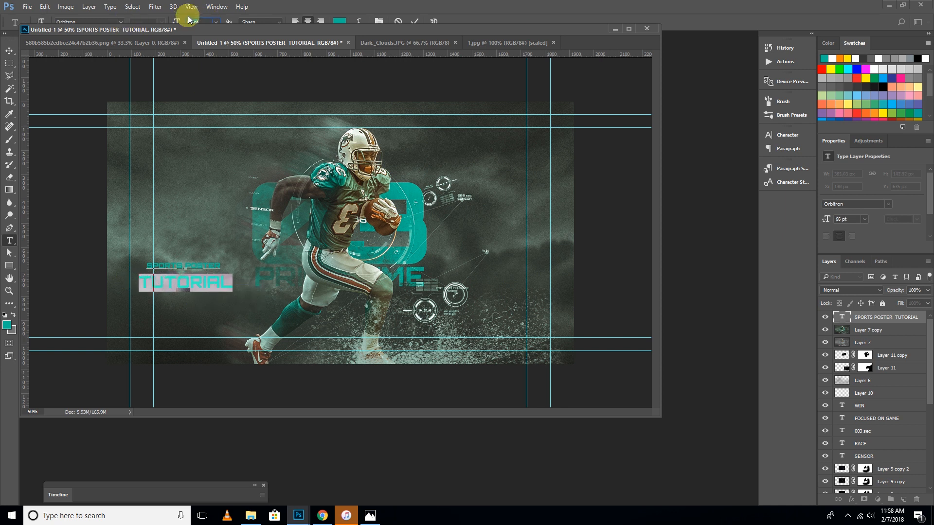
Step: Tighten the leading of the "TUTORIAL" line so it sits closely beneath "SPORTS POSTER", and select the text layer for moving
{"action": "left_click", "coordinate": [217, 7]}
{"action": "left_click", "coordinate": [243, 129]}
{"action": "left_click", "coordinate": [216, 7]}
{"action": "left_click", "coordinate": [234, 120]}
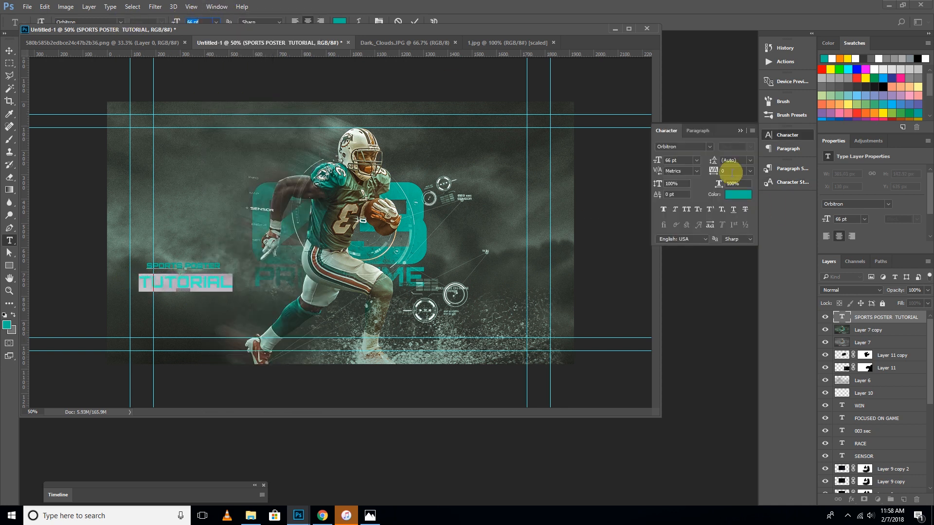
{"action": "left_click_drag", "start_coordinate": [739, 161], "coordinate": [637, 156]}
{"action": "key", "text": "Up"}
{"action": "key", "text": "Up"}
{"action": "key", "text": "Up"}
{"action": "key", "text": "Up"}
{"action": "key", "text": "Up"}
{"action": "key", "text": "Up"}
{"action": "key", "text": "Up"}
{"action": "key", "text": "Up"}
{"action": "key", "text": "Up"}
{"action": "key", "text": "Up"}
{"action": "key", "text": "Up"}
{"action": "key", "text": "Up"}
{"action": "key", "text": "Up"}
{"action": "key", "text": "Up"}
{"action": "key", "text": "Up"}
{"action": "key", "text": "Up"}
{"action": "key", "text": "Up"}
{"action": "key", "text": "Up"}
{"action": "key", "text": "Up"}
{"action": "key", "text": "Up"}
{"action": "left_click", "coordinate": [9, 51]}
{"action": "right_click", "coordinate": [205, 267]}
{"action": "left_click", "coordinate": [210, 277]}
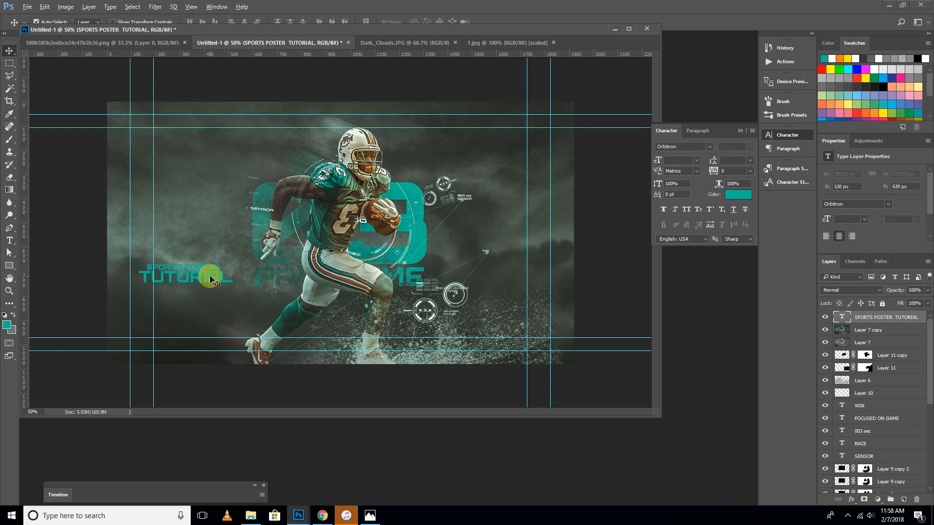
Step: Duplicate the title text just above the original and replace its wording with "SUBSCRIBE WINDY STUDIO FOR MORE UPDATE"
{"action": "left_click_drag", "start_coordinate": [210, 276], "coordinate": [209, 257]}
{"action": "double_click", "coordinate": [842, 317]}
{"action": "key", "text": "BackSpace"}
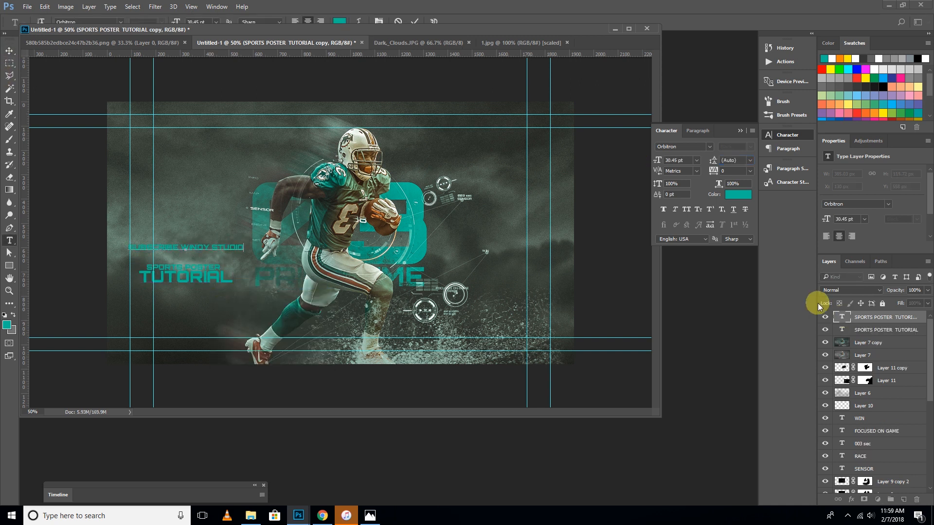
{"action": "type", "text": "E"}
Step: Reduce the font size of the "SUBSCRIBE WINDY STUDIO FOR MORE UPDATE" line to 15.45 pt
{"action": "double_click", "coordinate": [842, 317]}
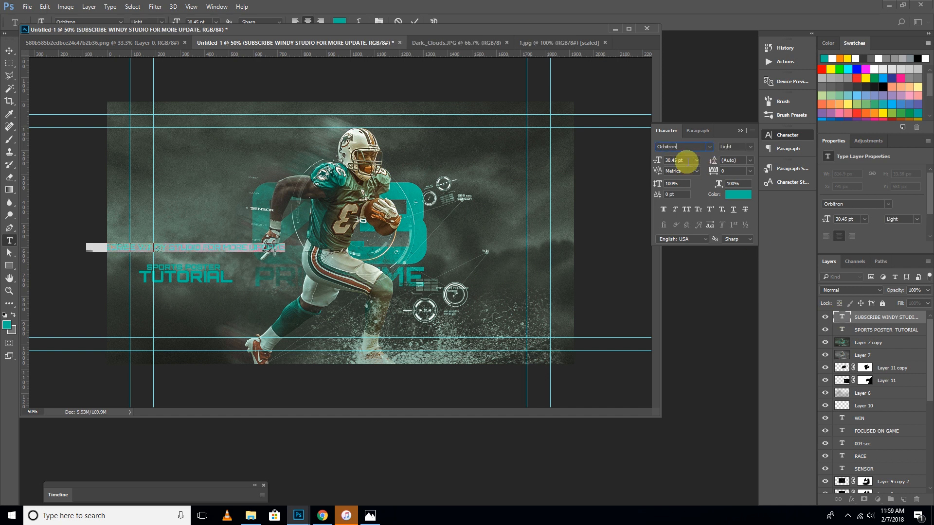
{"action": "left_click_drag", "start_coordinate": [686, 160], "coordinate": [577, 156]}
{"action": "key", "text": "Down"}
{"action": "key", "text": "Down"}
{"action": "key", "text": "Down"}
{"action": "key", "text": "Down"}
{"action": "key", "text": "Down"}
{"action": "key", "text": "Down"}
{"action": "key", "text": "Down"}
{"action": "key", "text": "Down"}
{"action": "key", "text": "Down"}
{"action": "key", "text": "Down"}
{"action": "key", "text": "Down"}
{"action": "key", "text": "Down"}
{"action": "key", "text": "Down"}
{"action": "key", "text": "Down"}
{"action": "key", "text": "Down"}
Step: Move the subscribe line down so it sits directly beneath "TUTORIAL"
{"action": "left_click", "coordinate": [10, 51]}
{"action": "key", "text": "shift+Down"}
{"action": "key", "text": "shift+Down"}
{"action": "key", "text": "shift+Down"}
{"action": "key", "text": "shift+Down"}
{"action": "key", "text": "shift+Down"}
{"action": "key", "text": "shift+Down"}
{"action": "key", "text": "shift+Down"}
Step: Change the subscribe line's text colour to off-white
{"action": "double_click", "coordinate": [842, 317]}
{"action": "left_click", "coordinate": [340, 21]}
{"action": "left_click_drag", "start_coordinate": [485, 178], "coordinate": [472, 140]}
{"action": "left_click", "coordinate": [695, 125]}
Step: Duplicate the subscribe line above the title and replace the copy's wording with "PRIME TIME PLAYER"
{"action": "right_click", "coordinate": [226, 287]}
{"action": "left_click", "coordinate": [238, 291]}
{"action": "left_click_drag", "start_coordinate": [238, 291], "coordinate": [236, 268]}
{"action": "type", "text": "PRIME TIME PLAYER"}
Step: Try script fonts such as Playlist and Scriptina on the "PRIME TIME PLAYER" text
{"action": "double_click", "coordinate": [845, 320]}
{"action": "left_click", "coordinate": [682, 147]}
{"action": "scroll", "coordinate": [682, 147], "scroll_direction": "down", "scroll_amount": 8}
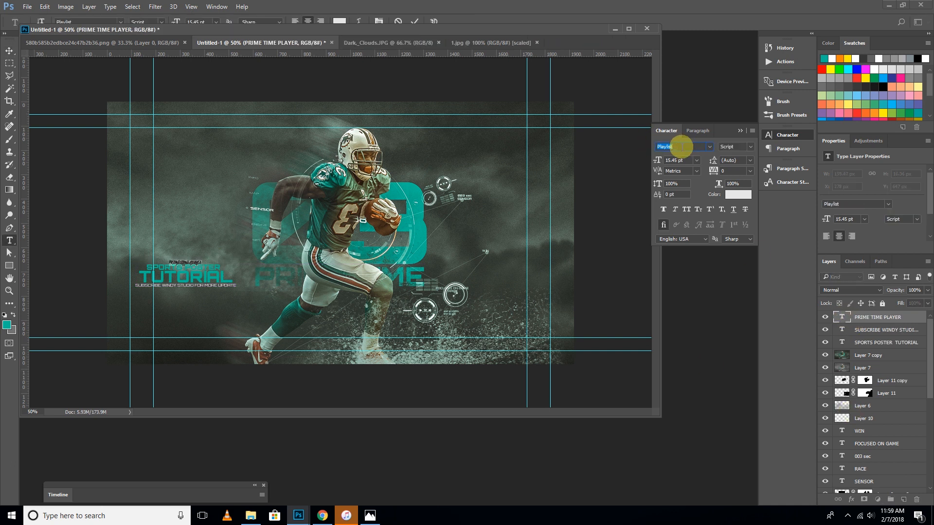
{"action": "scroll", "coordinate": [682, 146], "scroll_direction": "down", "scroll_amount": 10}
{"action": "scroll", "coordinate": [683, 146], "scroll_direction": "down", "scroll_amount": 5}
Step: Set the "PRIME TIME PLAYER" text colour to white (#ffffff) and its font to Orbitron
{"action": "left_click", "coordinate": [737, 194]}
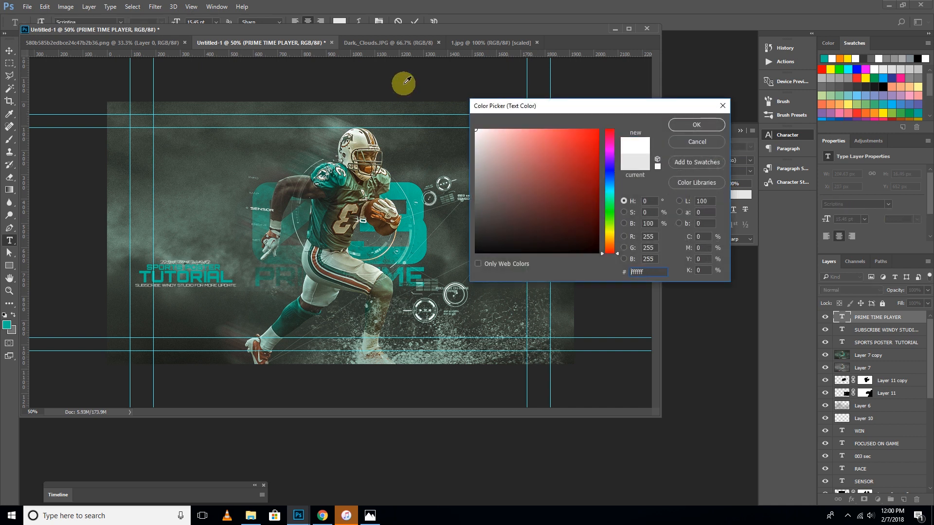
{"action": "left_click", "coordinate": [696, 125]}
{"action": "left_click", "coordinate": [709, 146]}
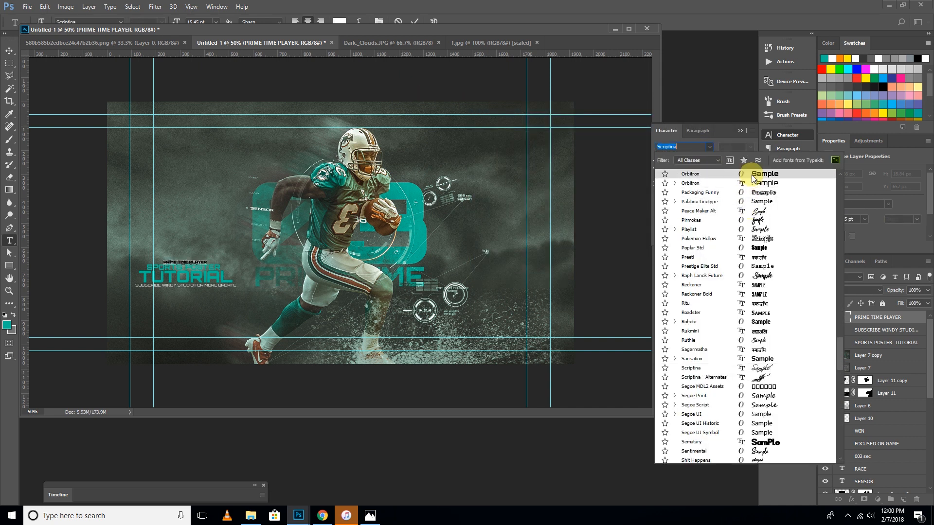
{"action": "left_click", "coordinate": [753, 176]}
Step: Set the "PRIME TIME PLAYER" text to 46 pt in the Zilap Sleep font
{"action": "left_click", "coordinate": [679, 160]}
{"action": "type", "text": "43"}
{"action": "key", "text": "Return"}
{"action": "key", "text": "Up"}
{"action": "key", "text": "Up"}
{"action": "key", "text": "Up"}
{"action": "left_click", "coordinate": [682, 146]}
{"action": "key", "text": "Down"}
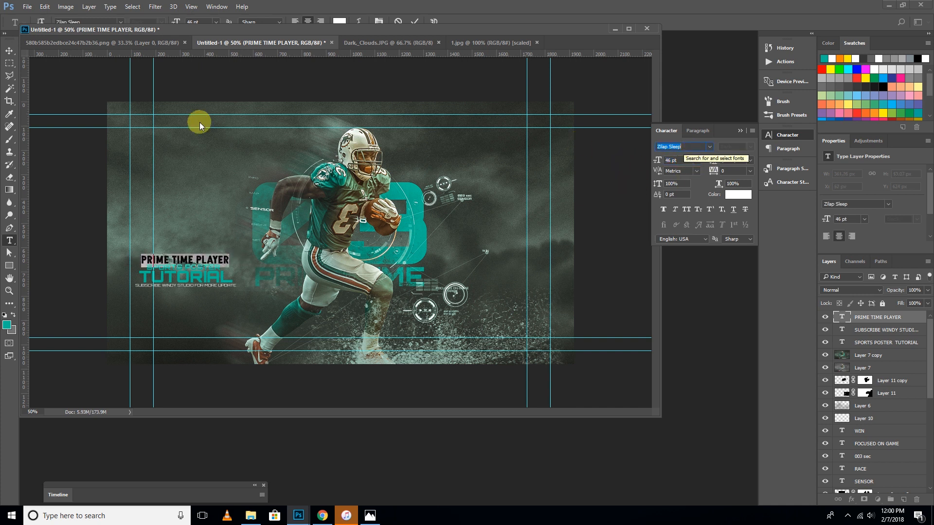
Step: Move "PRIME TIME PLAYER" beneath the subscribe line and scale it up to about 55.85 pt
{"action": "left_click", "coordinate": [10, 51]}
{"action": "left_click_drag", "start_coordinate": [214, 260], "coordinate": [238, 306]}
{"action": "key", "text": "ctrl+t"}
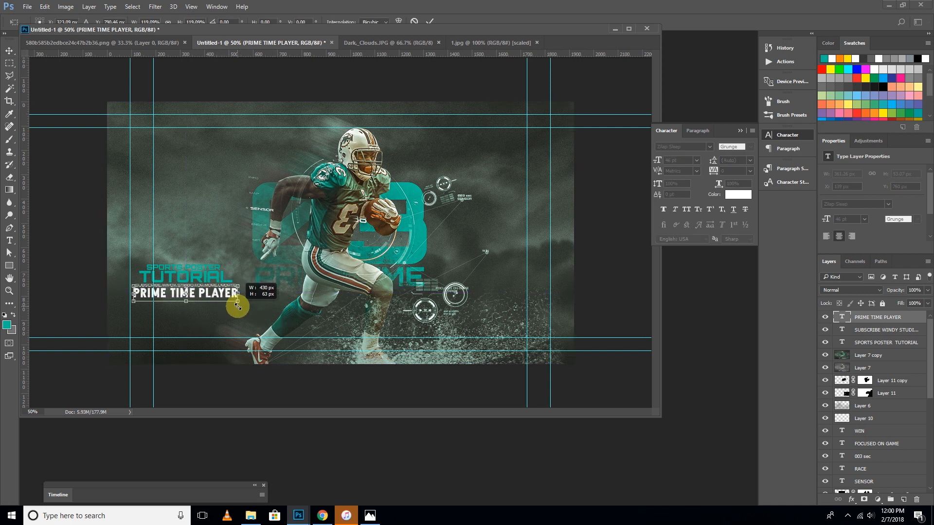
{"action": "key", "text": "Return"}
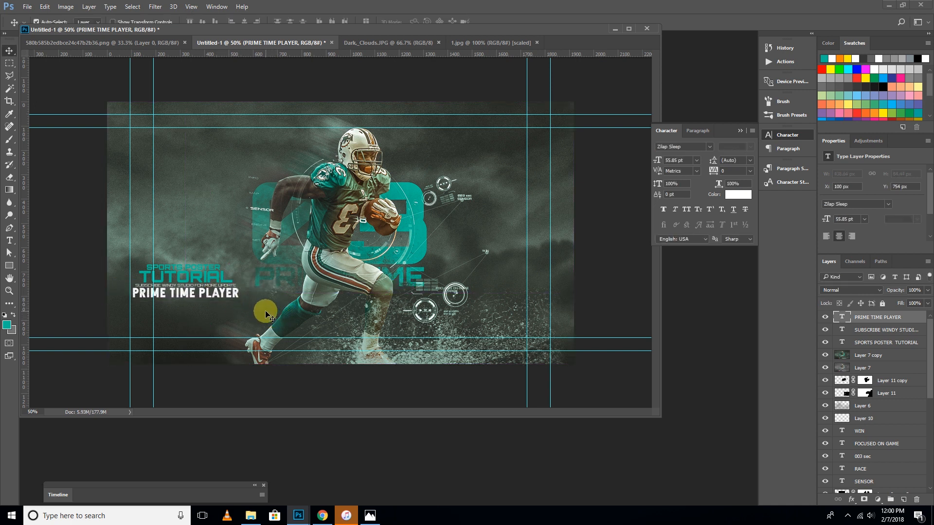
Step: On a new layer, draw a thin teal rectangle about 438 × 4 px as an underline below "PRIME TIME PLAYER"
{"action": "left_click", "coordinate": [903, 499]}
{"action": "scroll", "coordinate": [125, 307], "scroll_direction": "up", "scroll_amount": 2}
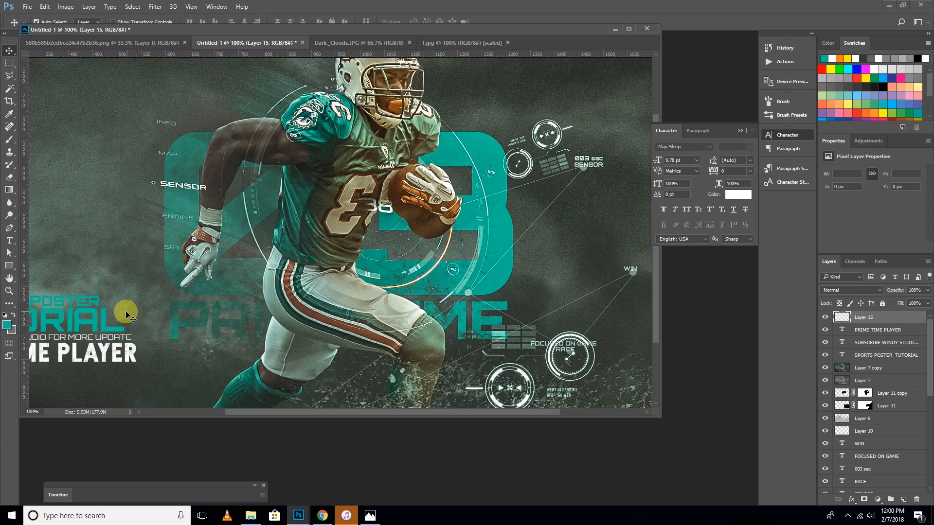
{"action": "left_click", "coordinate": [10, 265]}
{"action": "left_click_drag", "start_coordinate": [79, 299], "coordinate": [295, 300]}
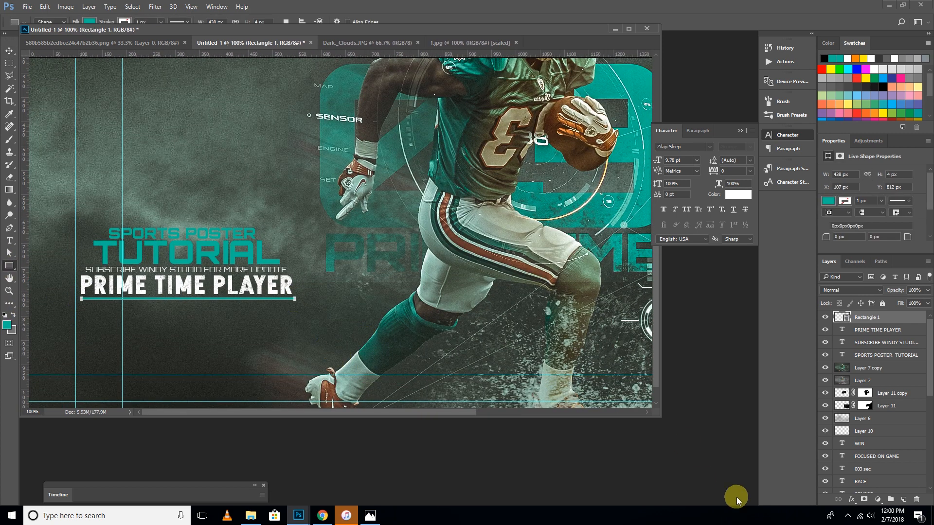
Step: Apply Bevel & Emboss to the underline rectangle, try a diagonal-line texture at reduced scale, and turn the texture off again
{"action": "left_click", "coordinate": [851, 499]}
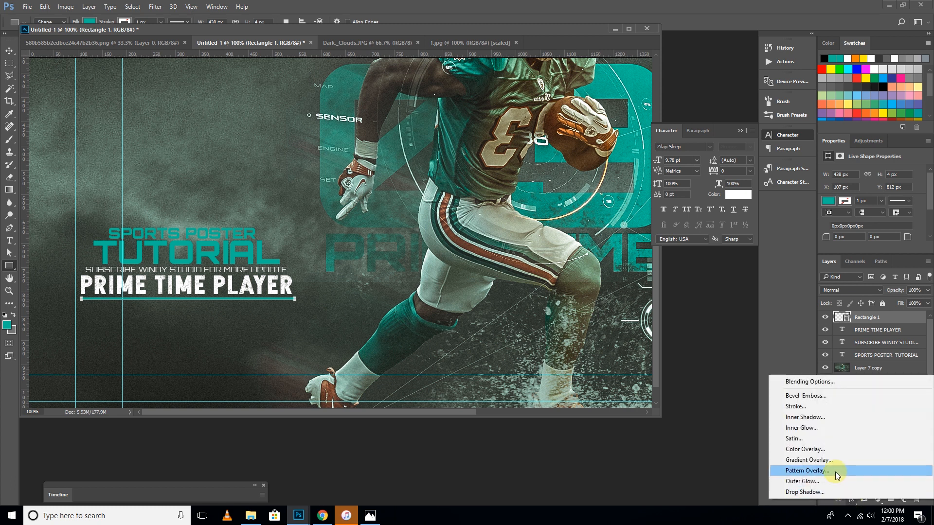
{"action": "left_click", "coordinate": [810, 382]}
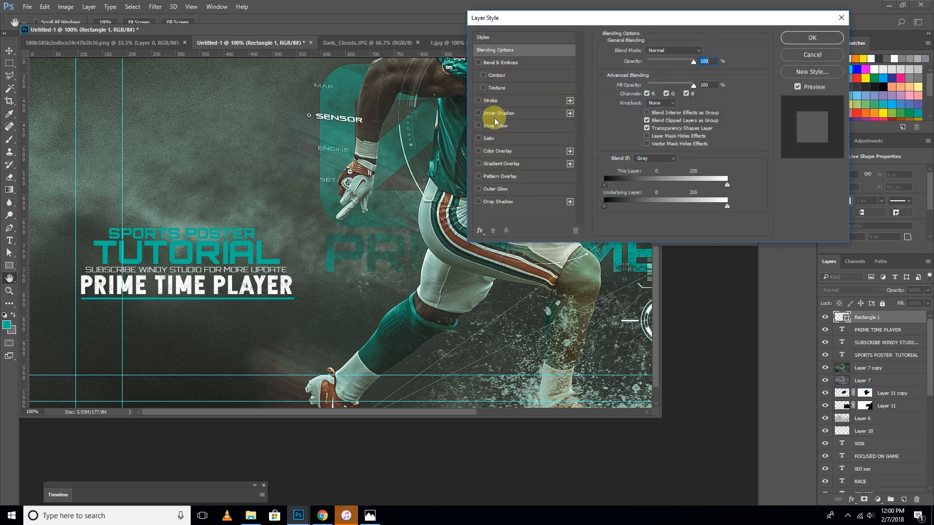
{"action": "left_click", "coordinate": [498, 89]}
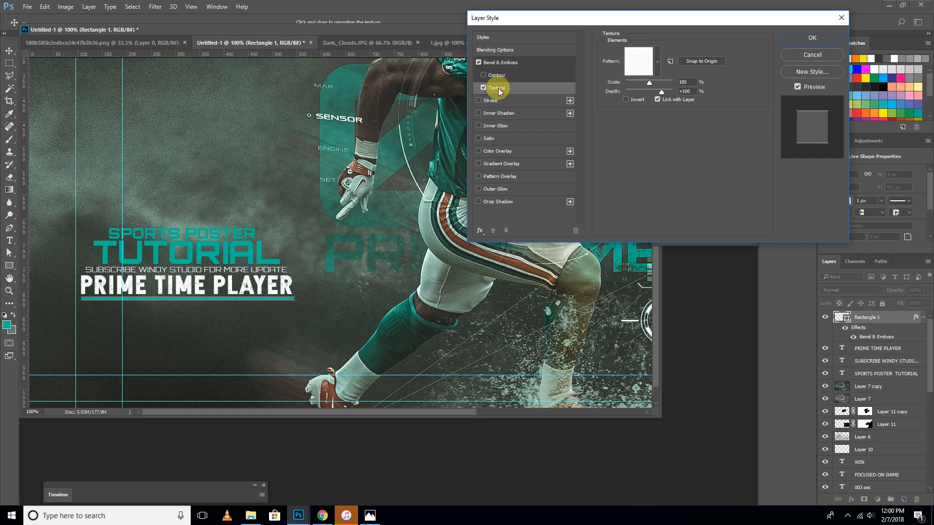
{"action": "left_click", "coordinate": [650, 62]}
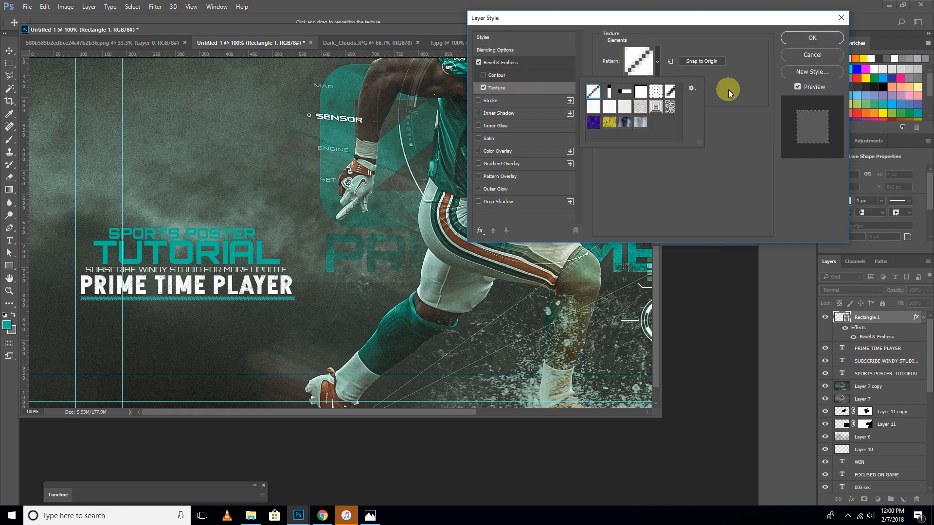
{"action": "left_click", "coordinate": [501, 89]}
{"action": "left_click_drag", "start_coordinate": [648, 82], "coordinate": [644, 86]}
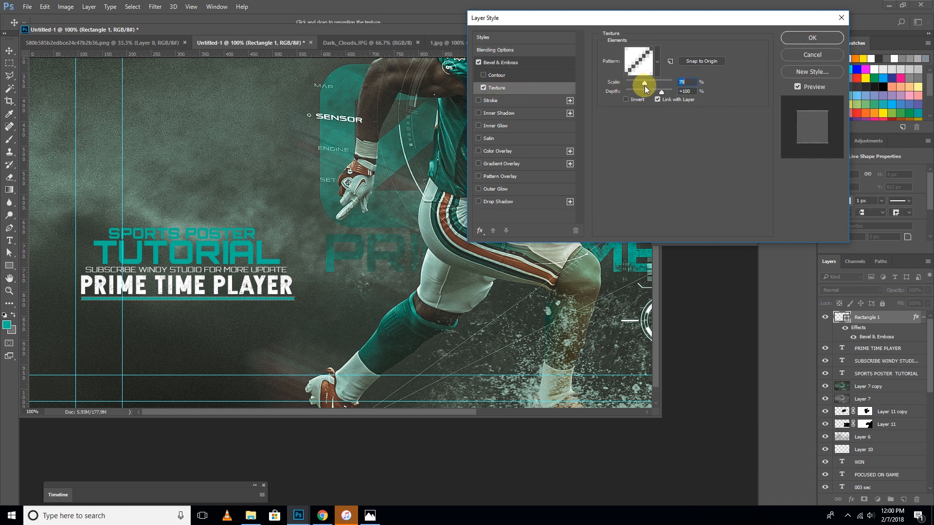
{"action": "left_click", "coordinate": [483, 87]}
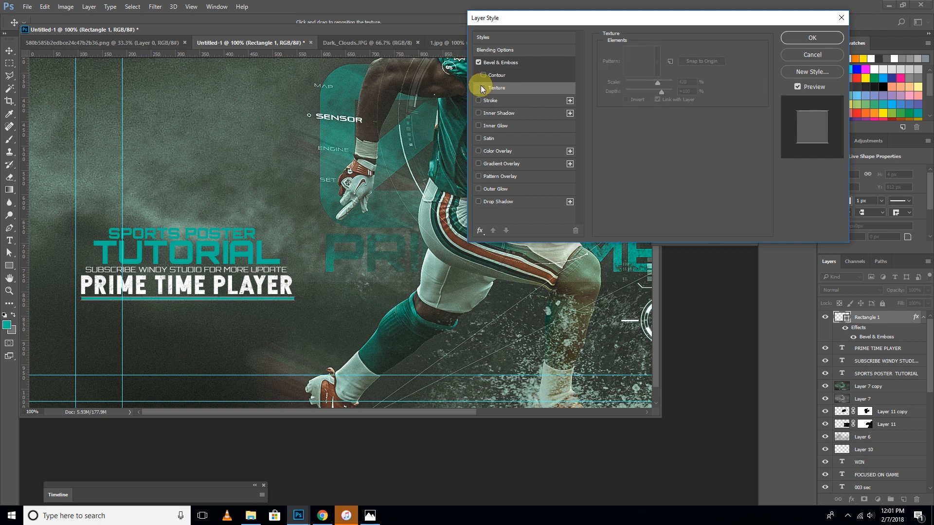
{"action": "left_click", "coordinate": [479, 151]}
{"action": "left_click", "coordinate": [501, 151]}
{"action": "left_click", "coordinate": [478, 151]}
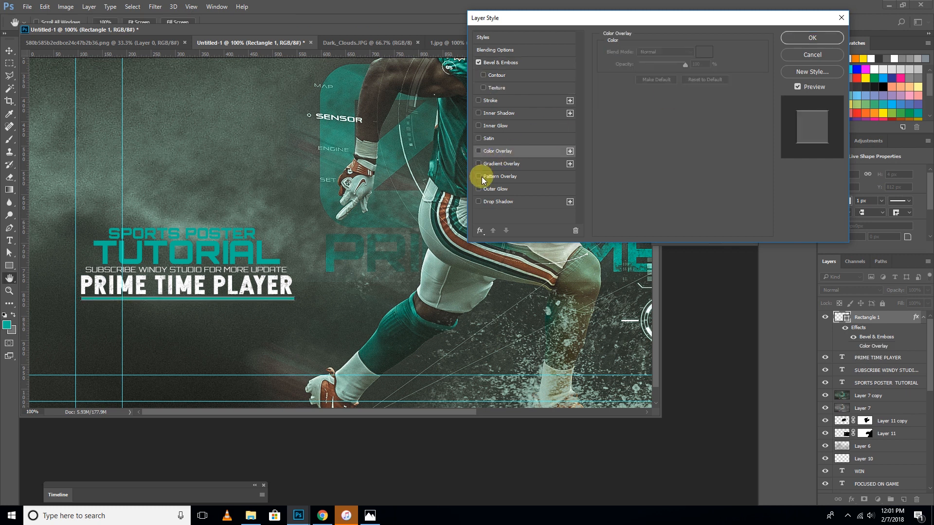
Step: Add a diagonal-stripe Pattern Overlay at 89% scale to the underline rectangle and apply the layer style
{"action": "left_click", "coordinate": [479, 176]}
{"action": "left_click", "coordinate": [500, 177]}
{"action": "left_click_drag", "start_coordinate": [666, 107], "coordinate": [662, 107]}
{"action": "left_click_drag", "start_coordinate": [652, 62], "coordinate": [730, 62]}
{"action": "mouse_move", "coordinate": [661, 106]}
{"action": "left_mouse_down"}
{"action": "mouse_move", "coordinate": [652, 106]}
{"action": "mouse_move", "coordinate": [666, 108]}
{"action": "left_mouse_up"}
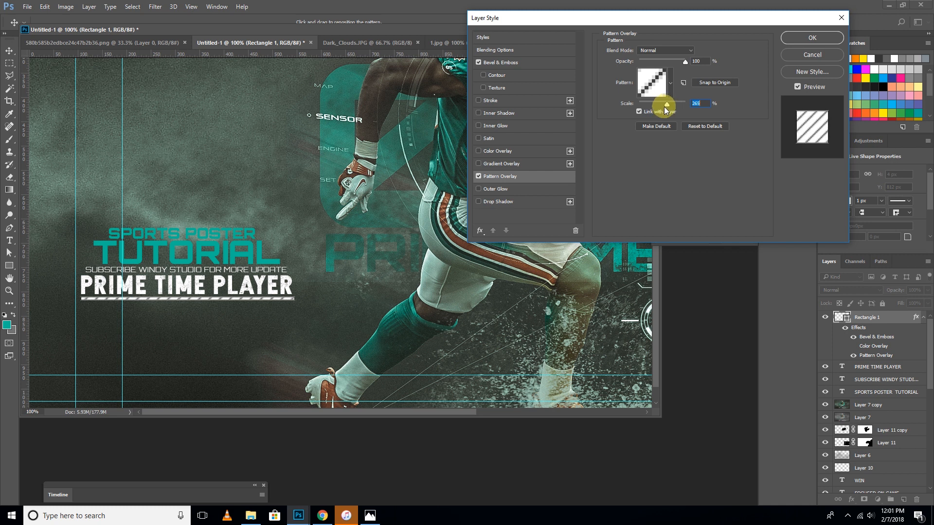
{"action": "left_click", "coordinate": [486, 62]}
{"action": "left_click", "coordinate": [503, 177]}
{"action": "left_click_drag", "start_coordinate": [667, 104], "coordinate": [660, 121]}
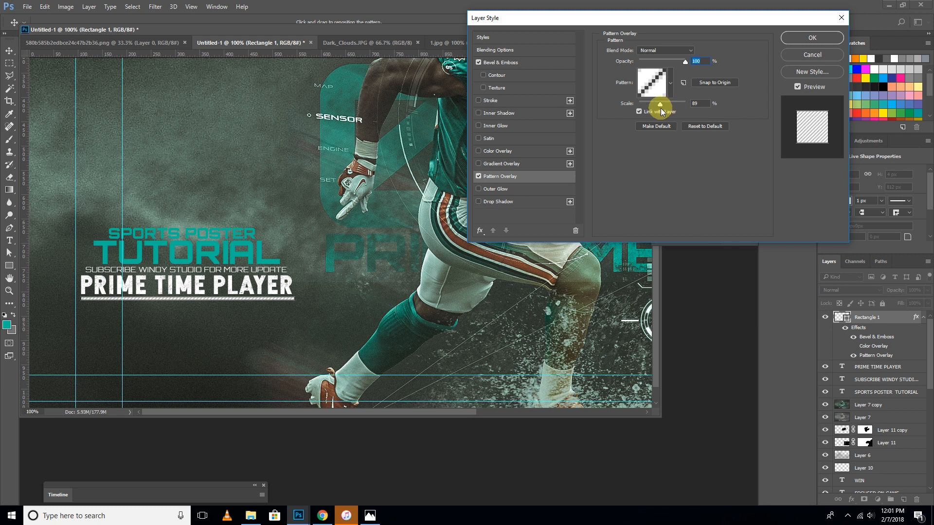
{"action": "left_click", "coordinate": [812, 37]}
Step: Stretch the striped rectangle upward to about 53 px high and place its layer behind the "PRIME TIME PLAYER" text
{"action": "key", "text": "ctrl+minus"}
{"action": "key", "text": "ctrl+minus"}
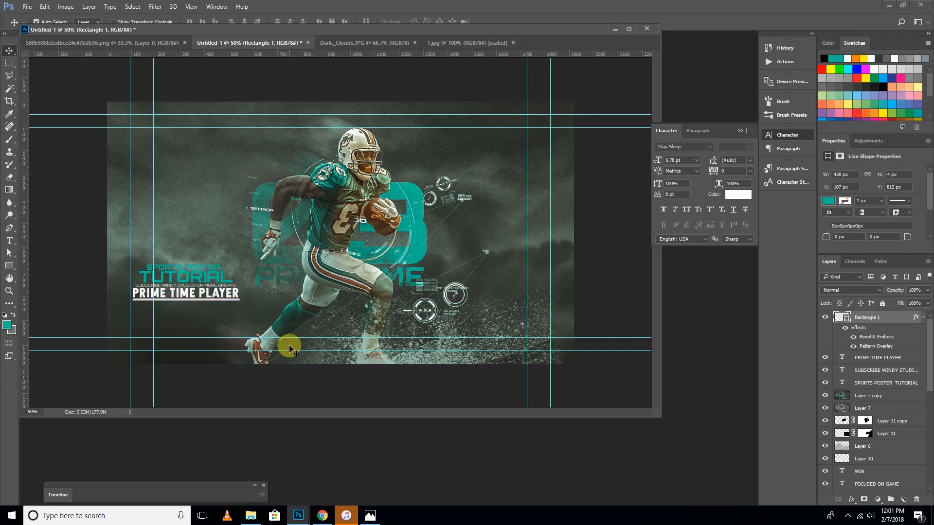
{"action": "key", "text": "ctrl+plus"}
{"action": "key", "text": "ctrl+t"}
{"action": "left_click_drag", "start_coordinate": [135, 320], "coordinate": [131, 302]}
{"action": "key", "text": "Return"}
{"action": "left_click_drag", "start_coordinate": [840, 314], "coordinate": [833, 367]}
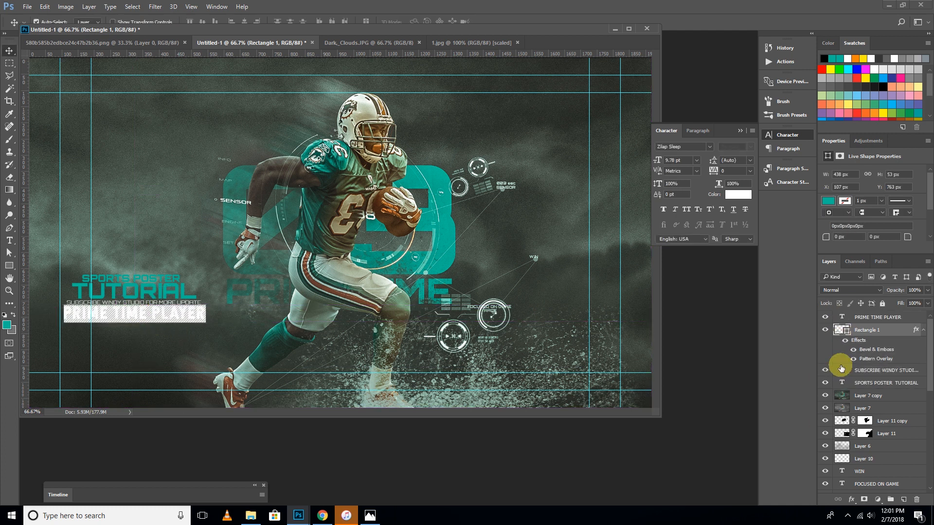
Step: Change the "PRIME TIME PLAYER" text colour to dark grey #404544, sampled from the canvas
{"action": "double_click", "coordinate": [842, 317]}
{"action": "left_click", "coordinate": [737, 195]}
{"action": "left_click", "coordinate": [187, 291]}
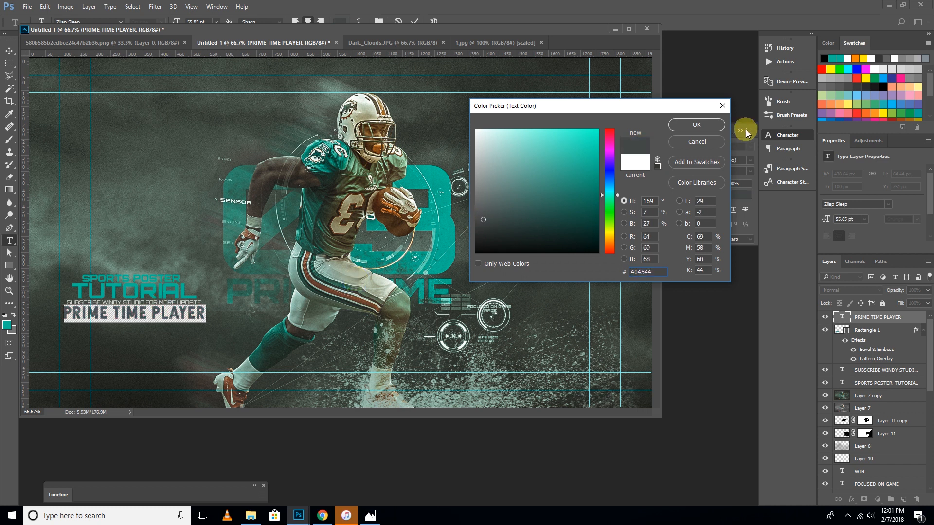
{"action": "left_click", "coordinate": [704, 125]}
{"action": "left_click", "coordinate": [9, 63]}
{"action": "left_click", "coordinate": [10, 53]}
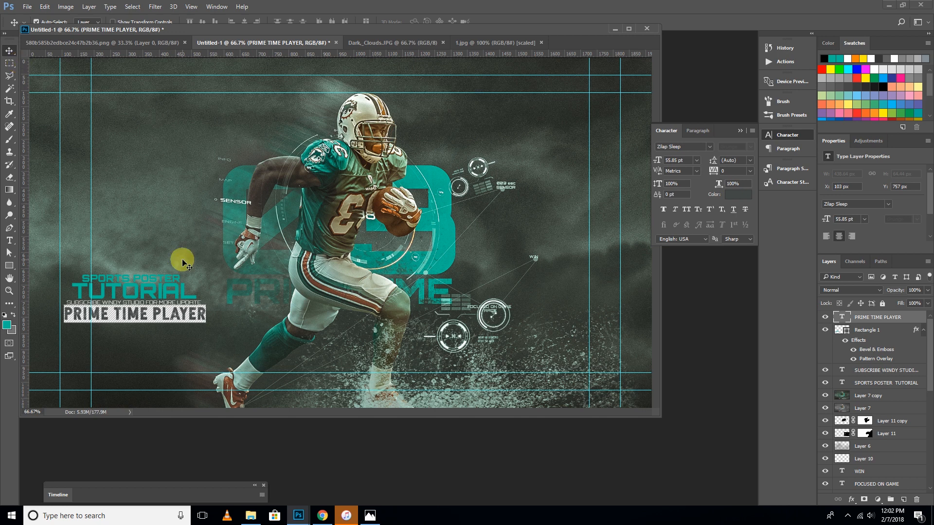
Step: Transform the subscribe line so its width matches the striped box below it
{"action": "key", "text": "ctrl+plus"}
{"action": "key", "text": "ctrl+plus"}
{"action": "left_click_drag", "start_coordinate": [184, 323], "coordinate": [399, 234]}
{"action": "left_click_drag", "start_coordinate": [205, 382], "coordinate": [476, 293]}
{"action": "left_click", "coordinate": [407, 286]}
{"action": "key", "text": "ctrl+t"}
{"action": "key", "text": "Return"}
Step: Scale up the "SPORTS POSTER / TUTORIAL" title to the striped box's width and nudge it up slightly
{"action": "left_click", "coordinate": [175, 252]}
{"action": "key", "text": "ctrl+t"}
{"action": "left_click_drag", "start_coordinate": [287, 253], "coordinate": [285, 249]}
{"action": "key", "text": "Up"}
{"action": "key", "text": "Up"}
{"action": "key", "text": "Return"}
Step: Increase the tracking of the "SPORTS POSTER" line to widen it over "TUTORIAL"
{"action": "right_click", "coordinate": [411, 203]}
{"action": "double_click", "coordinate": [838, 383]}
{"action": "left_click_drag", "start_coordinate": [729, 172], "coordinate": [662, 171]}
{"action": "key", "text": "Up"}
{"action": "key", "text": "Up"}
{"action": "key", "text": "Up"}
{"action": "key", "text": "Up"}
{"action": "key", "text": "Up"}
{"action": "key", "text": "Up"}
{"action": "key", "text": "Up"}
{"action": "key", "text": "Up"}
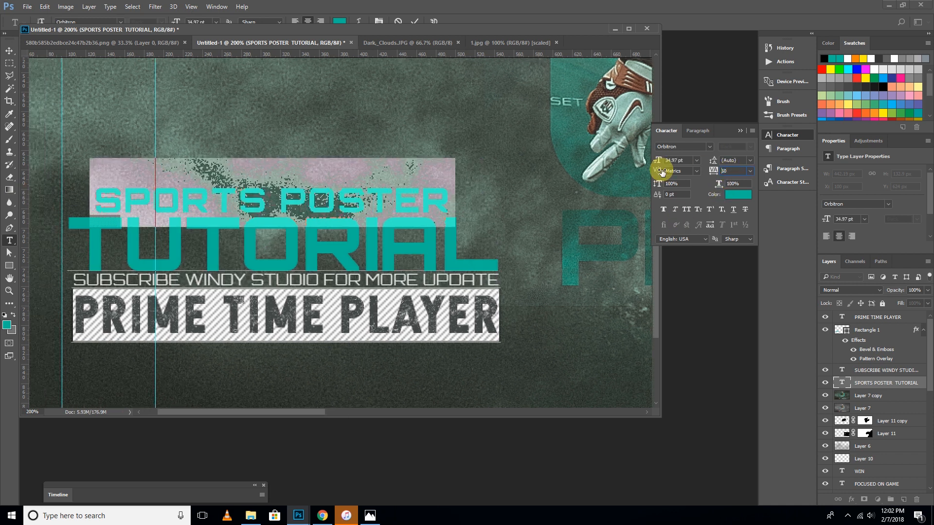
{"action": "key", "text": "ctrl+Return"}
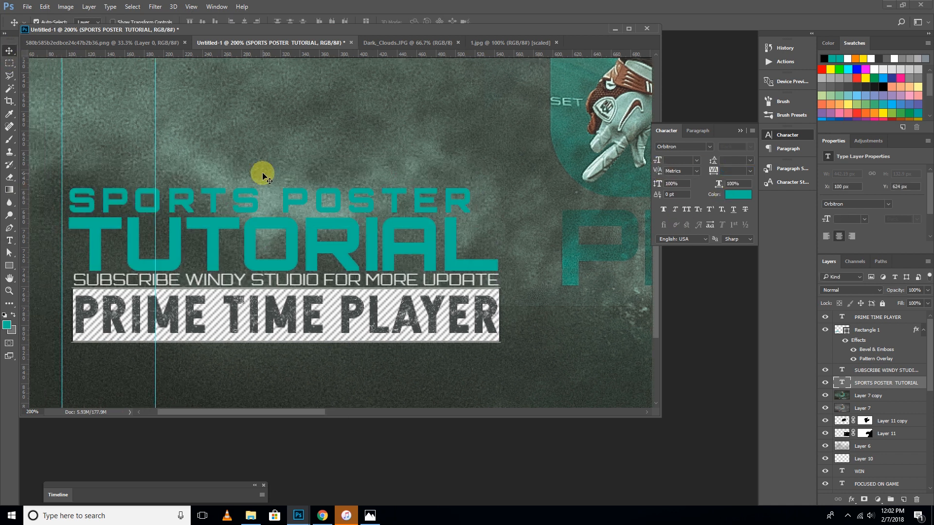
{"action": "key", "text": "ctrl+minus"}
{"action": "key", "text": "ctrl+minus"}
{"action": "key", "text": "ctrl+minus"}
{"action": "key", "text": "ctrl+minus"}
{"action": "key", "text": "ctrl+plus"}
{"action": "key", "text": "ctrl+minus"}
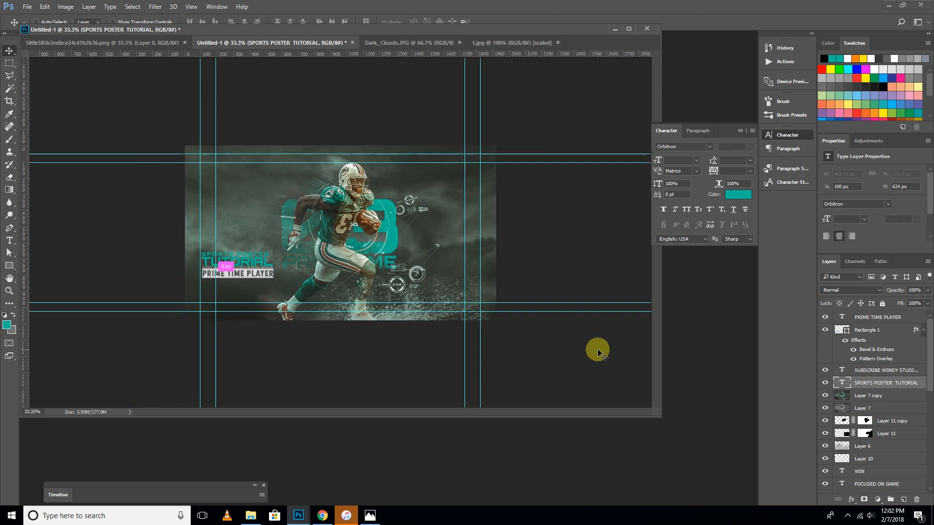
{"action": "key", "text": "ctrl+plus"}
{"action": "right_click", "coordinate": [190, 283]}
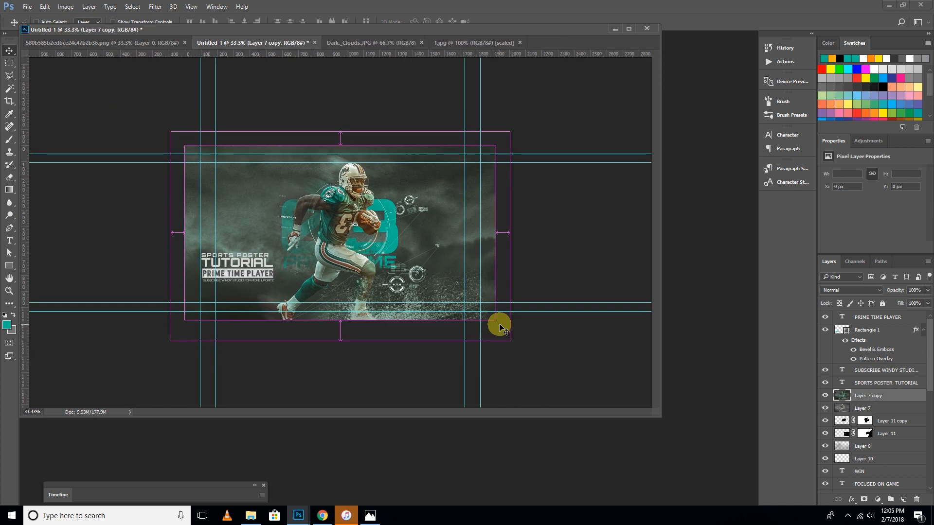
Step: Create a new layer above Layer 7 copy and choose a smoke-shaped brush tip for painting
{"action": "key", "text": "ctrl+plus"}
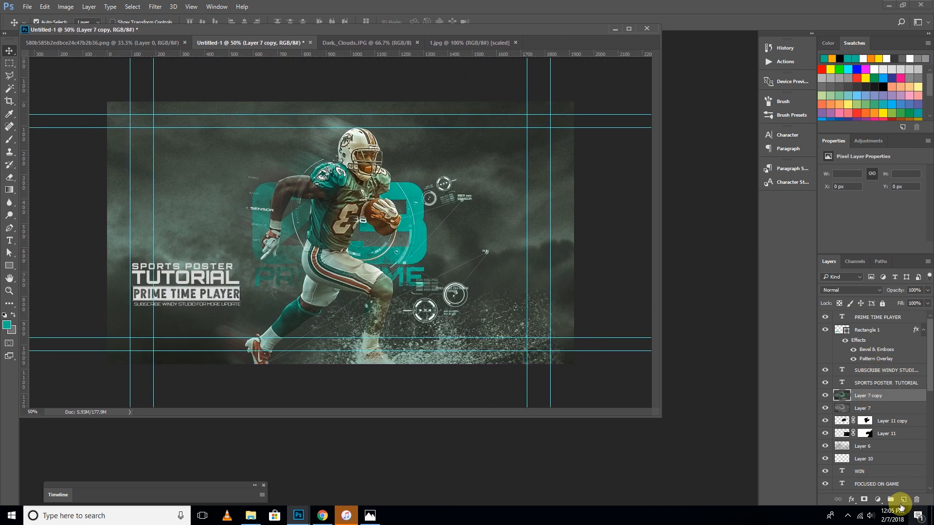
{"action": "left_click", "coordinate": [902, 499]}
{"action": "key", "text": "b"}
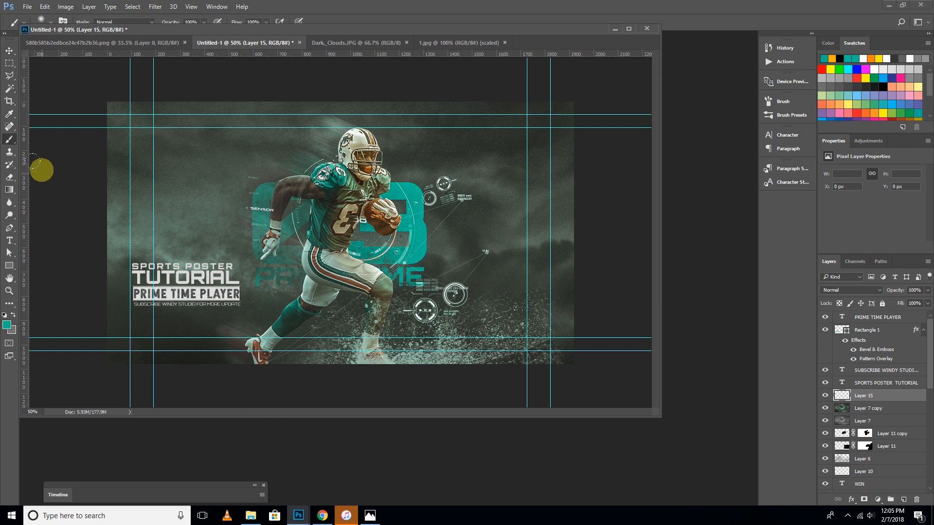
{"action": "left_click", "coordinate": [52, 21]}
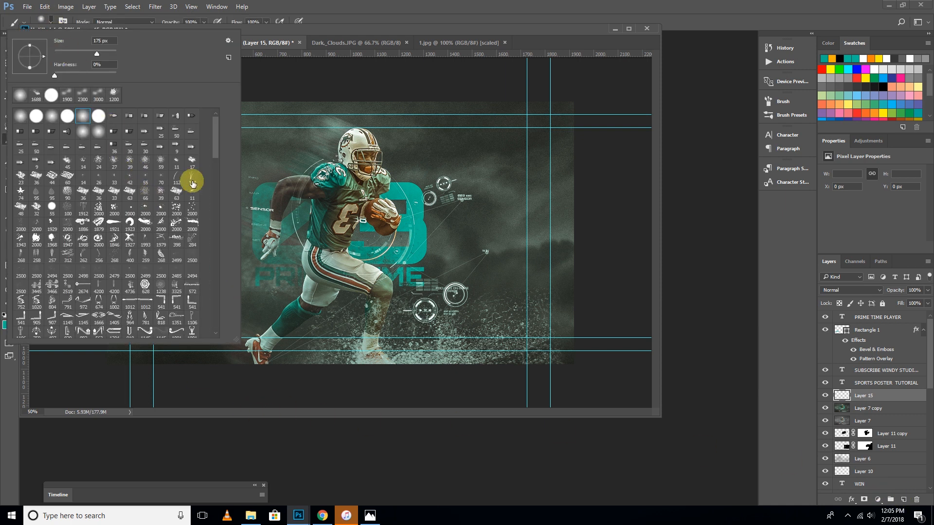
{"action": "scroll", "coordinate": [202, 218], "scroll_direction": "down", "scroll_amount": 10}
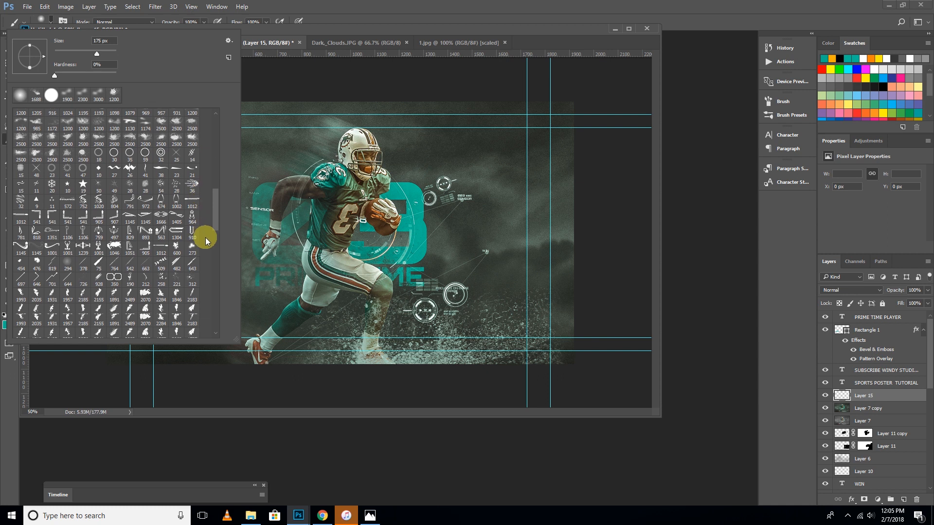
{"action": "scroll", "coordinate": [209, 257], "scroll_direction": "down", "scroll_amount": 7}
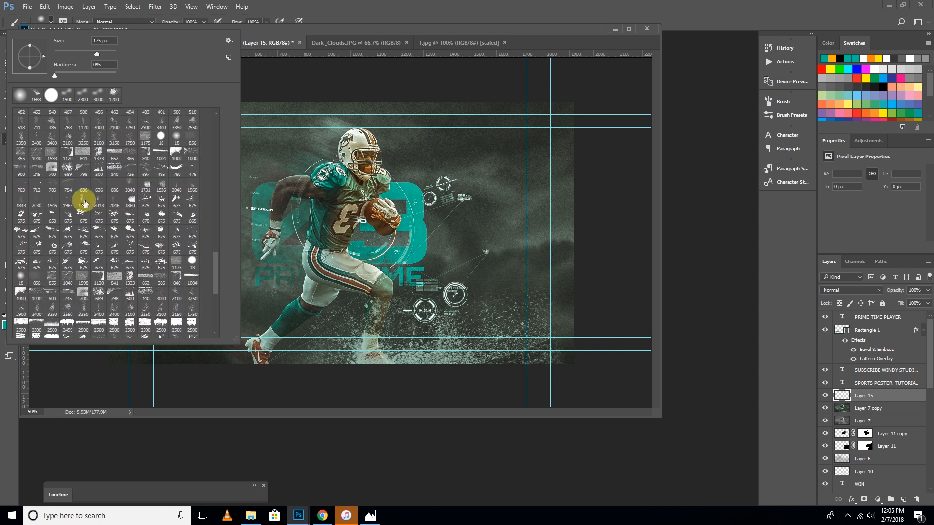
{"action": "double_click", "coordinate": [84, 203]}
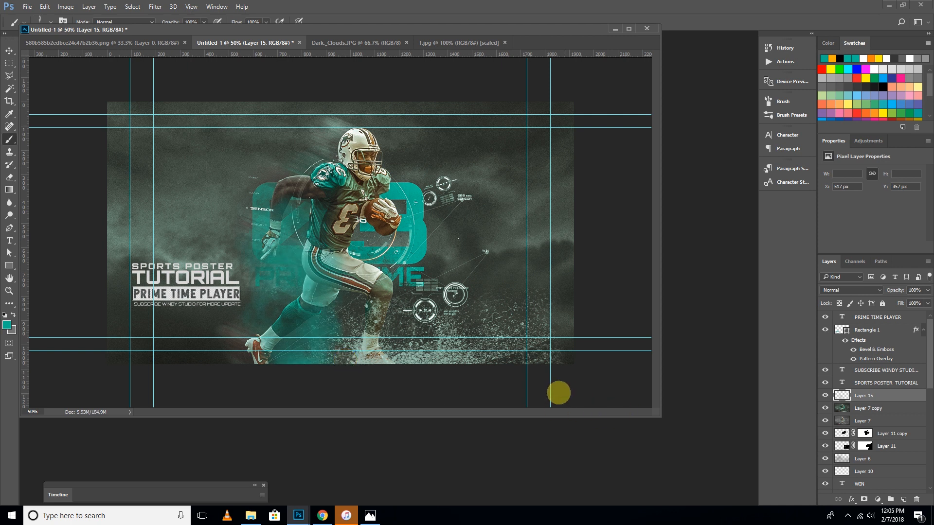
Step: Stamp a teal smoke puff on the new layer, then rotate and move it around the player's legs
{"action": "left_click", "coordinate": [281, 348]}
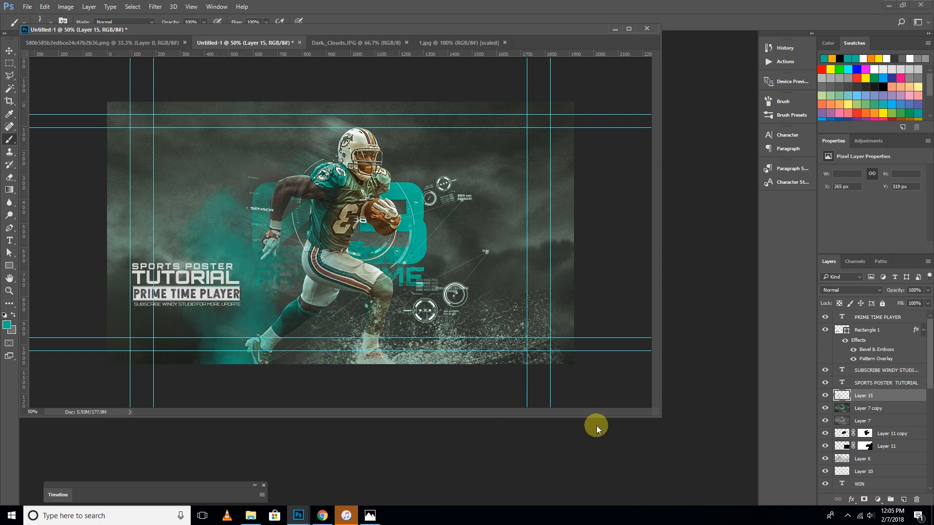
{"action": "key", "text": "ctrl+t"}
{"action": "left_click_drag", "start_coordinate": [414, 197], "coordinate": [432, 239]}
{"action": "left_click_drag", "start_coordinate": [286, 261], "coordinate": [342, 315]}
{"action": "key", "text": "Return"}
Step: Stamp another teal smoke puff around the player's front leg and rotate the smoke layer slightly
{"action": "key", "text": "b"}
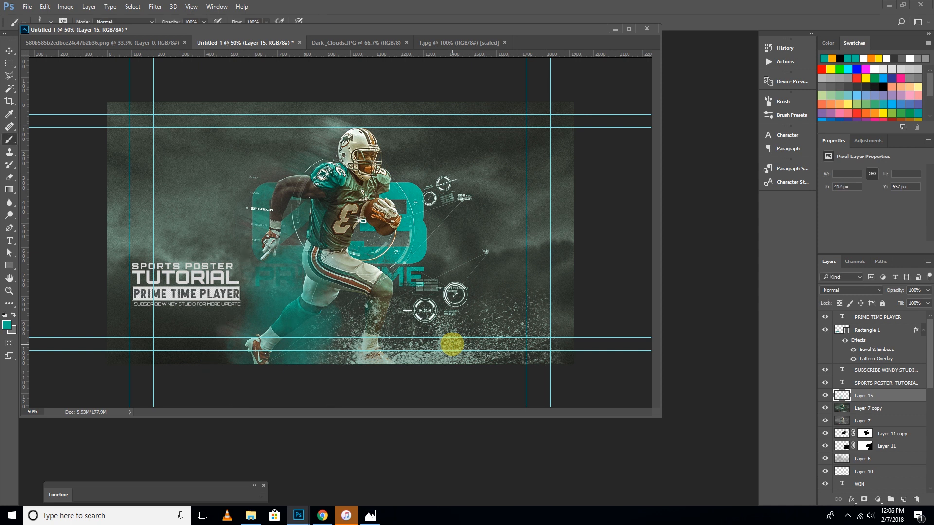
{"action": "left_click", "coordinate": [433, 334]}
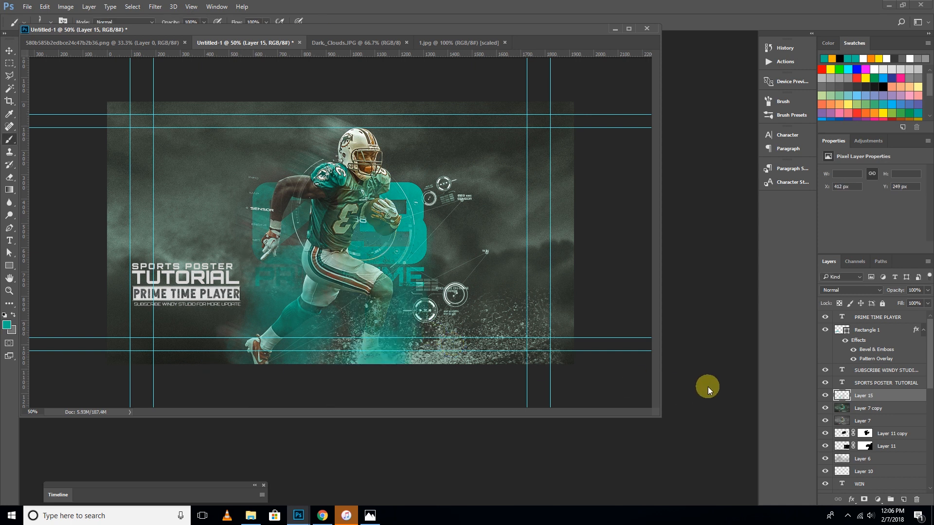
{"action": "key", "text": "ctrl+t"}
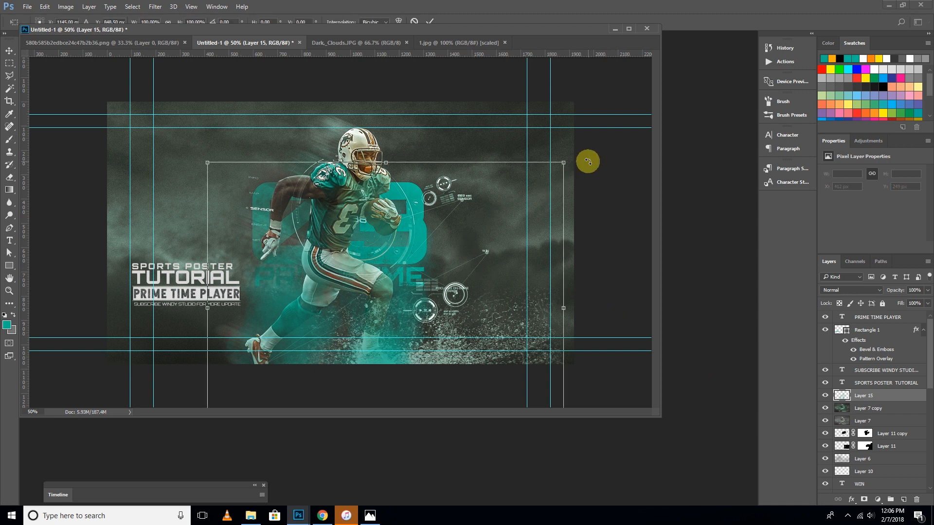
{"action": "left_click_drag", "start_coordinate": [590, 161], "coordinate": [589, 191]}
{"action": "key", "text": "Return"}
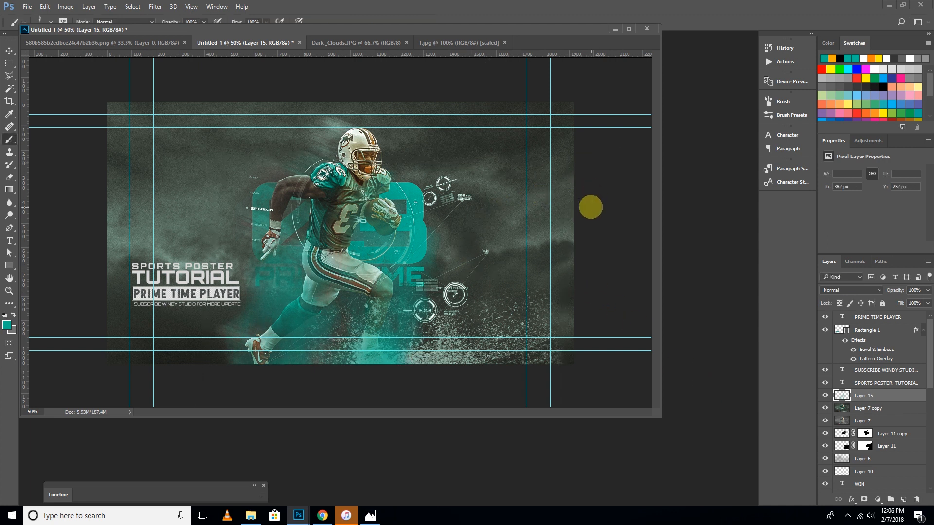